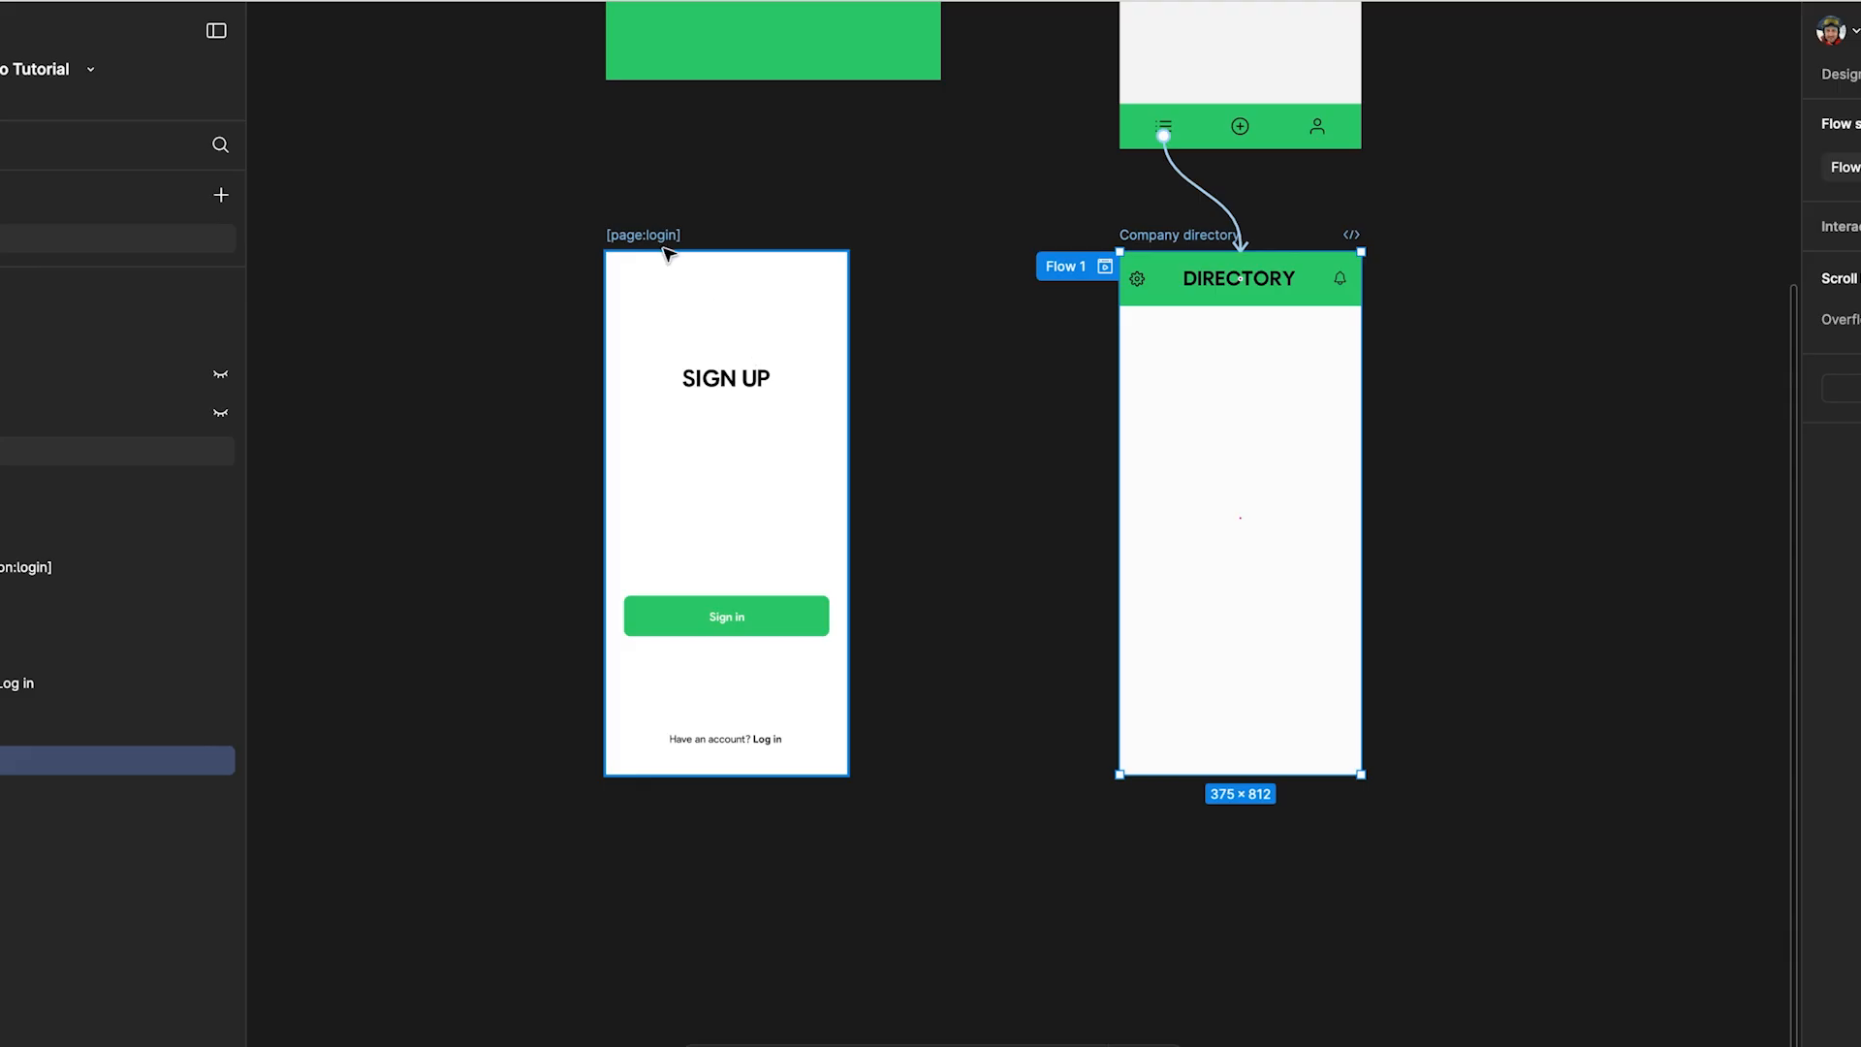
Step: Open the Authentication Kinde + Xano Tutorial project and scroll to its SIGN UP screen
click(661, 245)
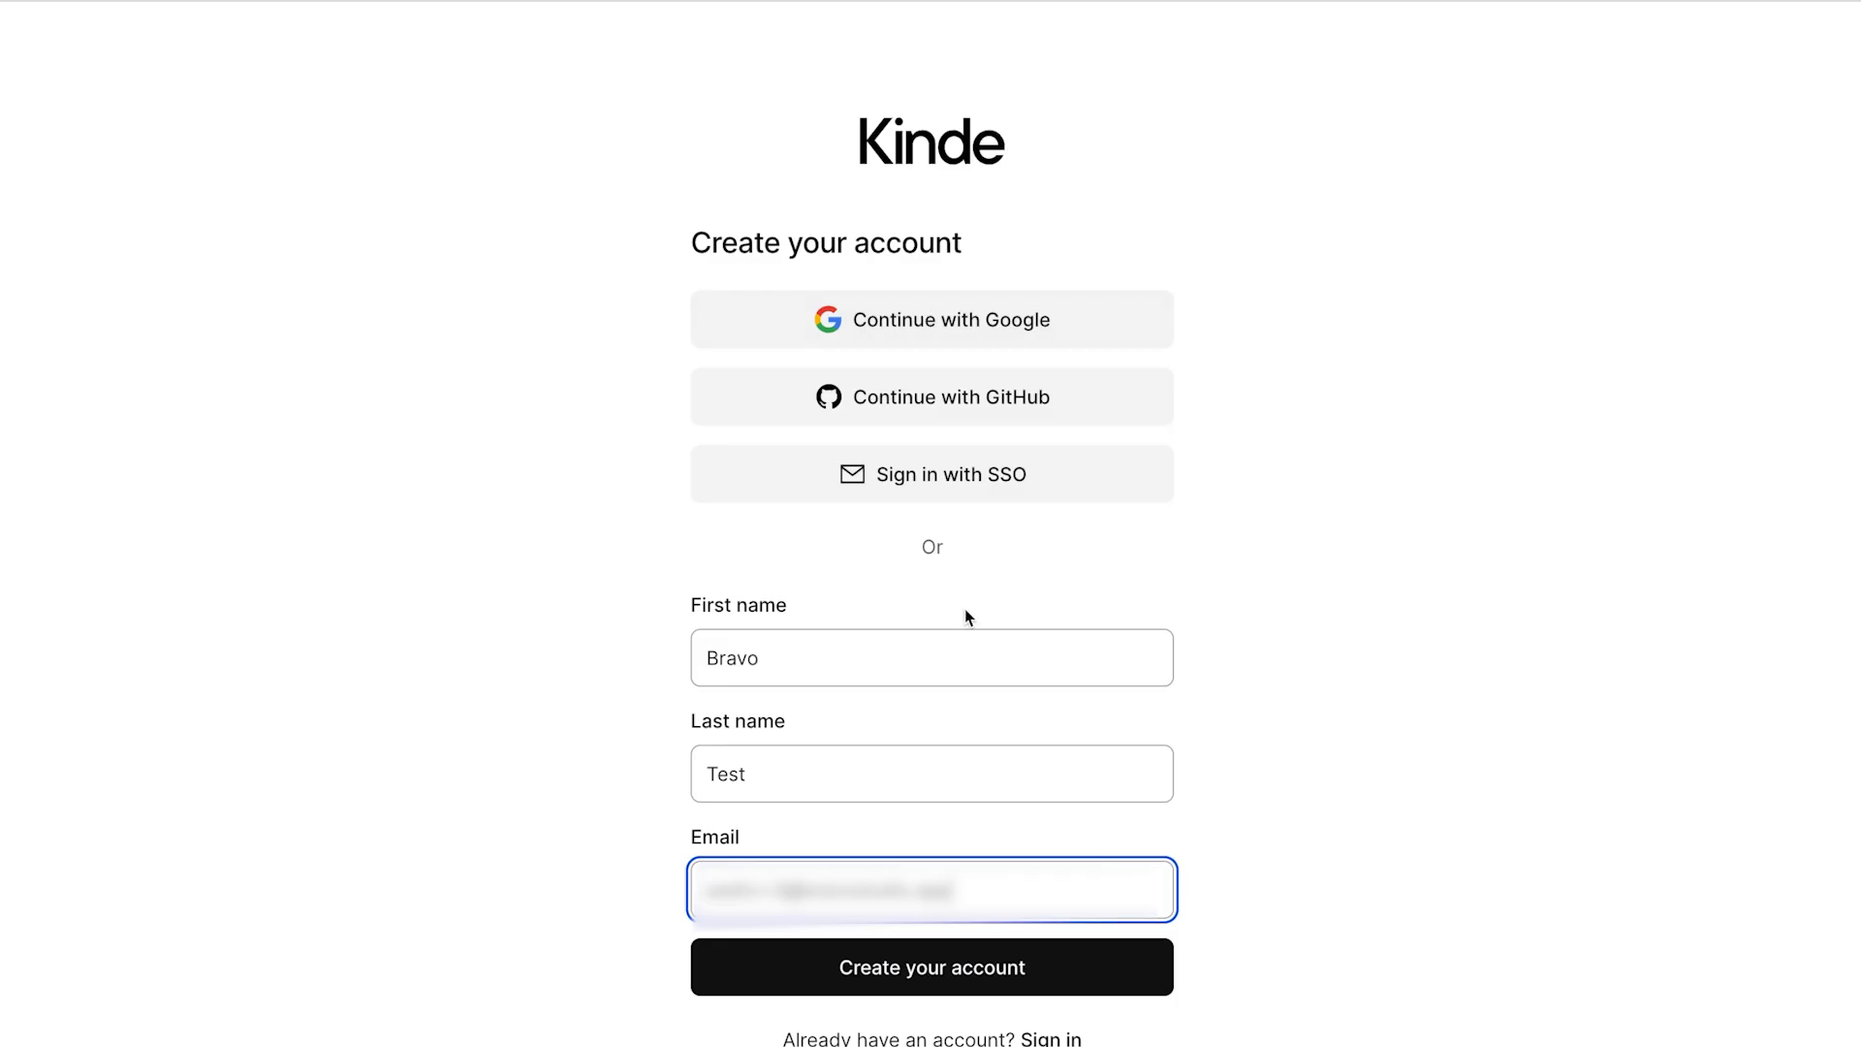
scroll(967, 619, down, 3)
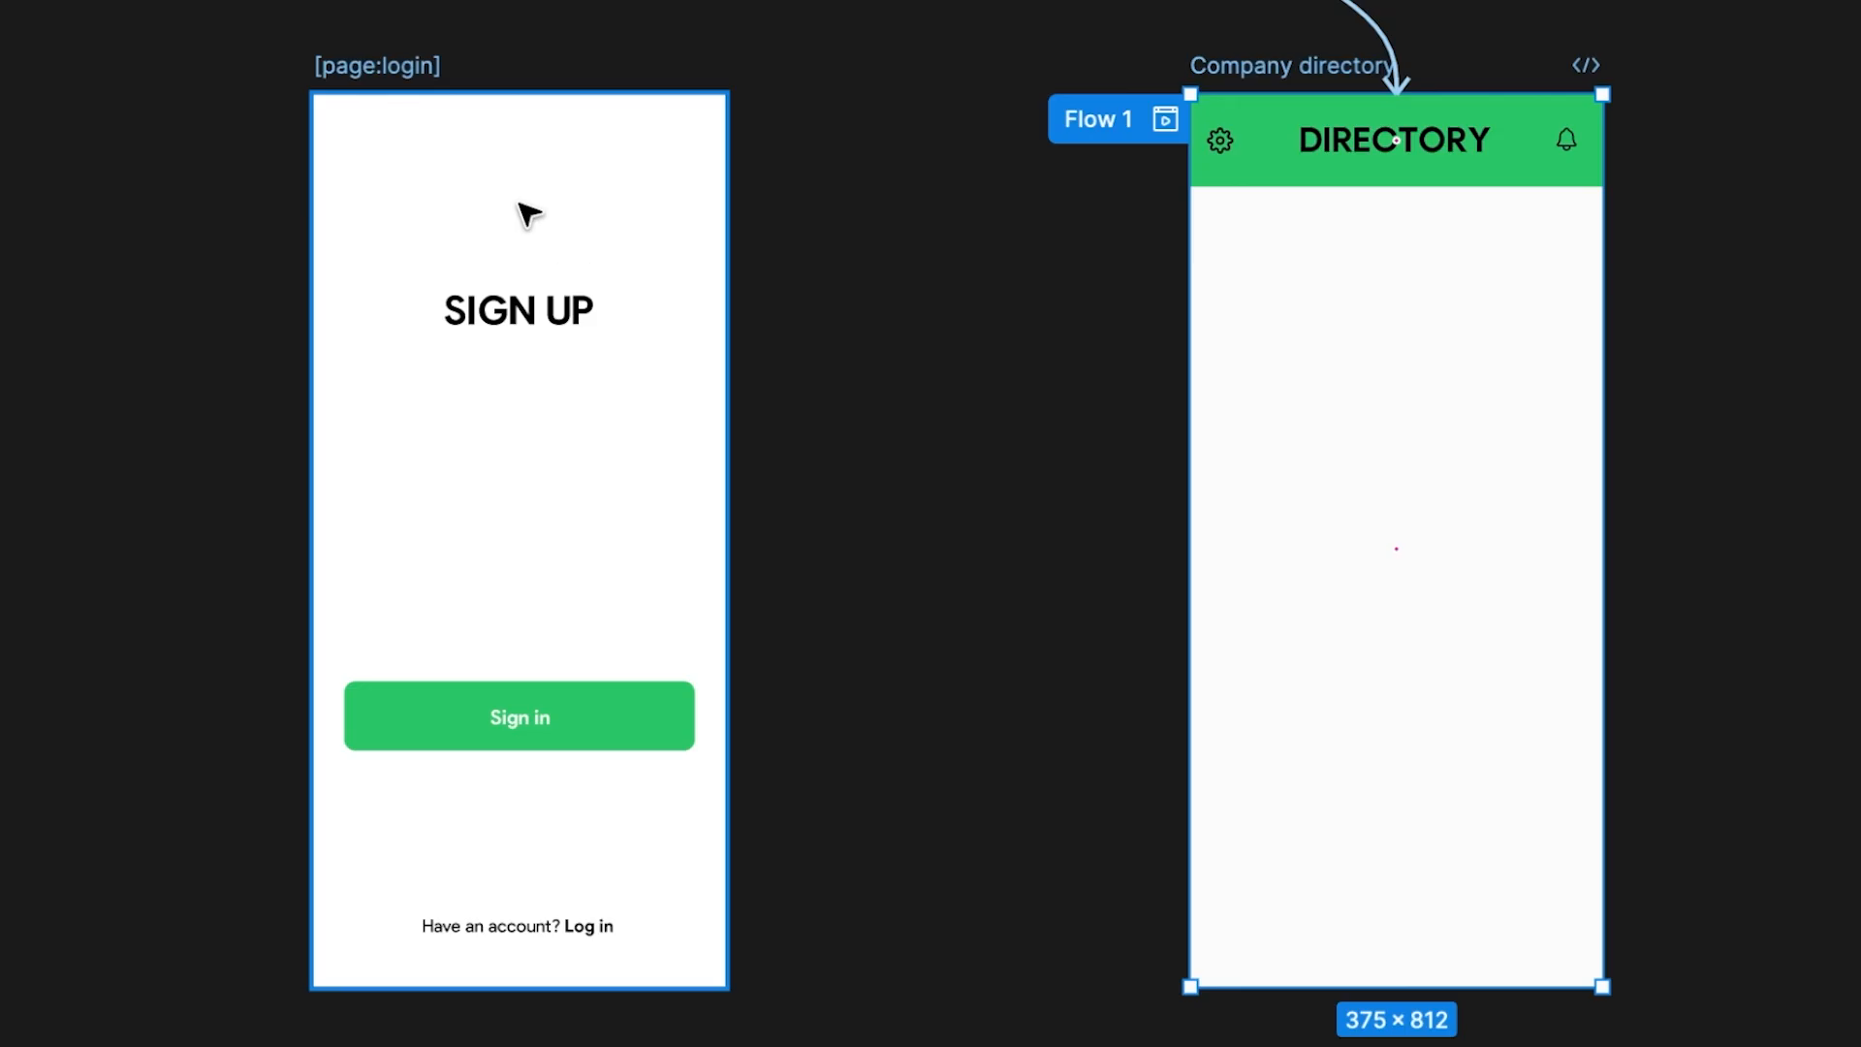
Step: Check the [page:login] frame, the [action:login] sign-in button and the Company directory Flow 1 start
click(408, 85)
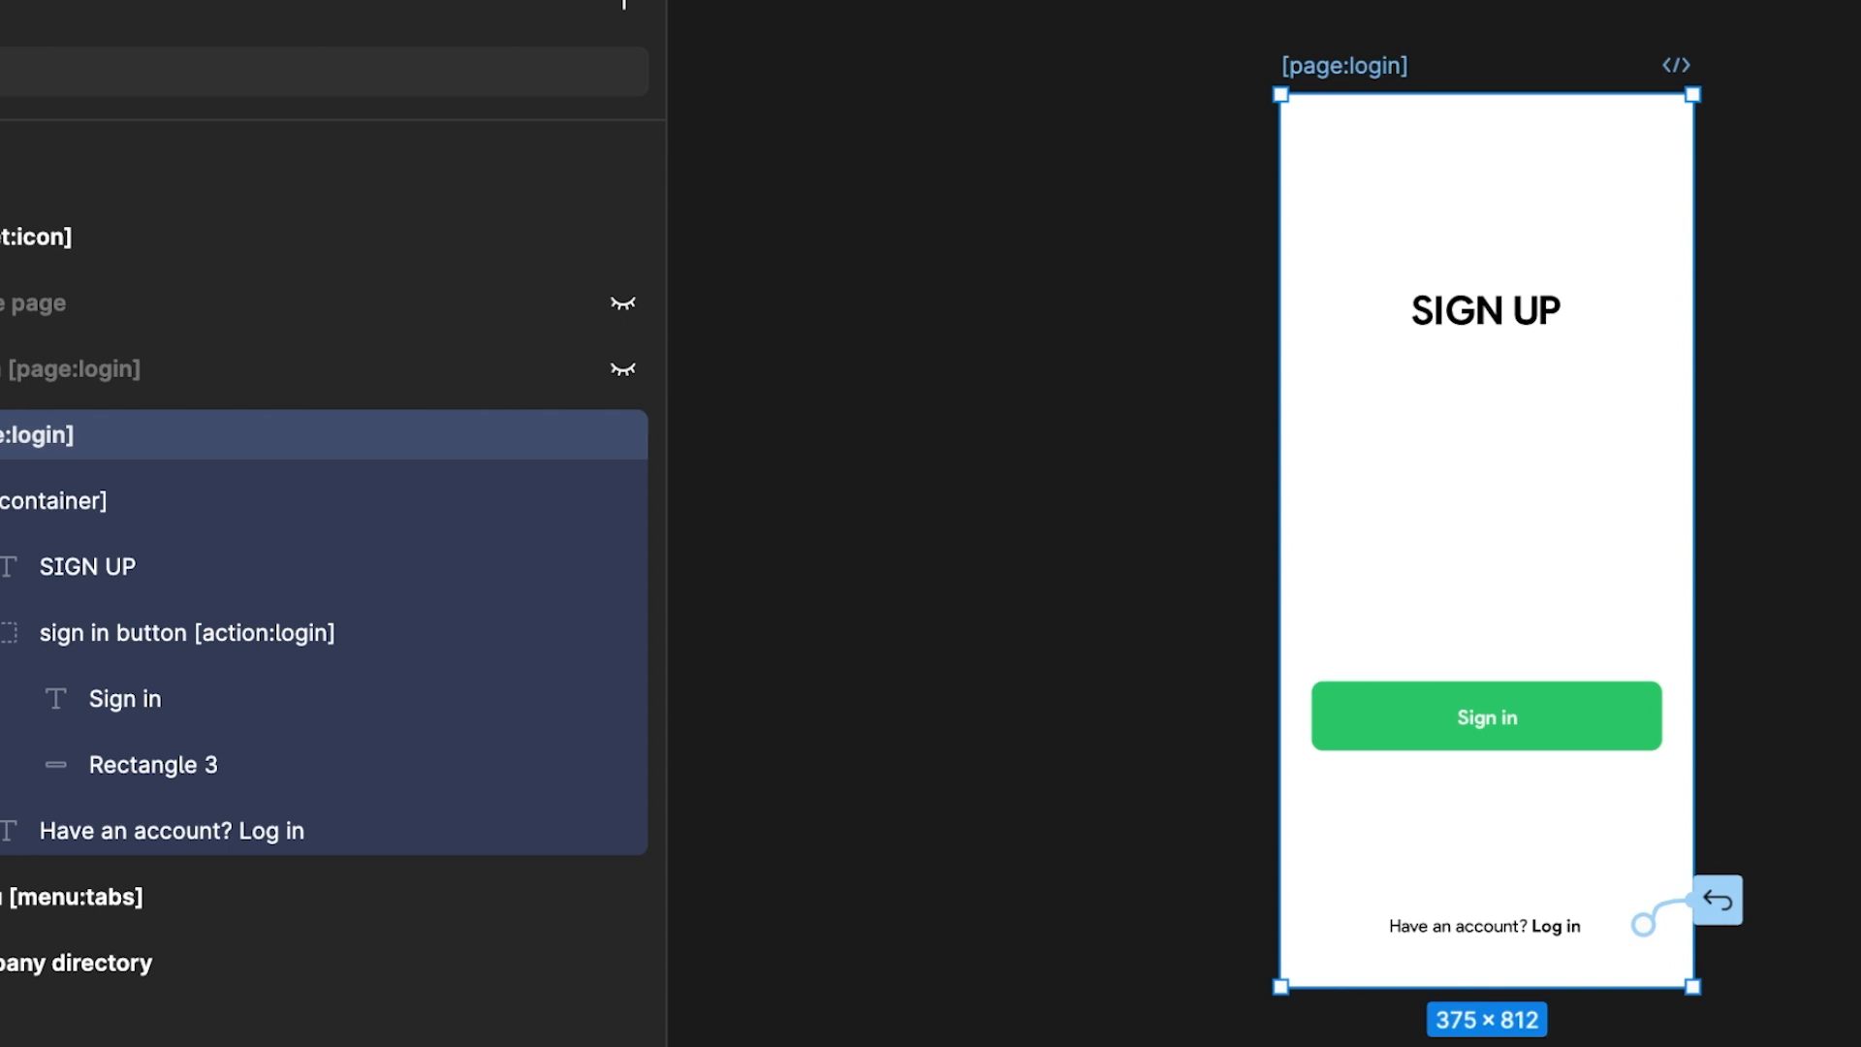
scroll(1357, 74, right, 2)
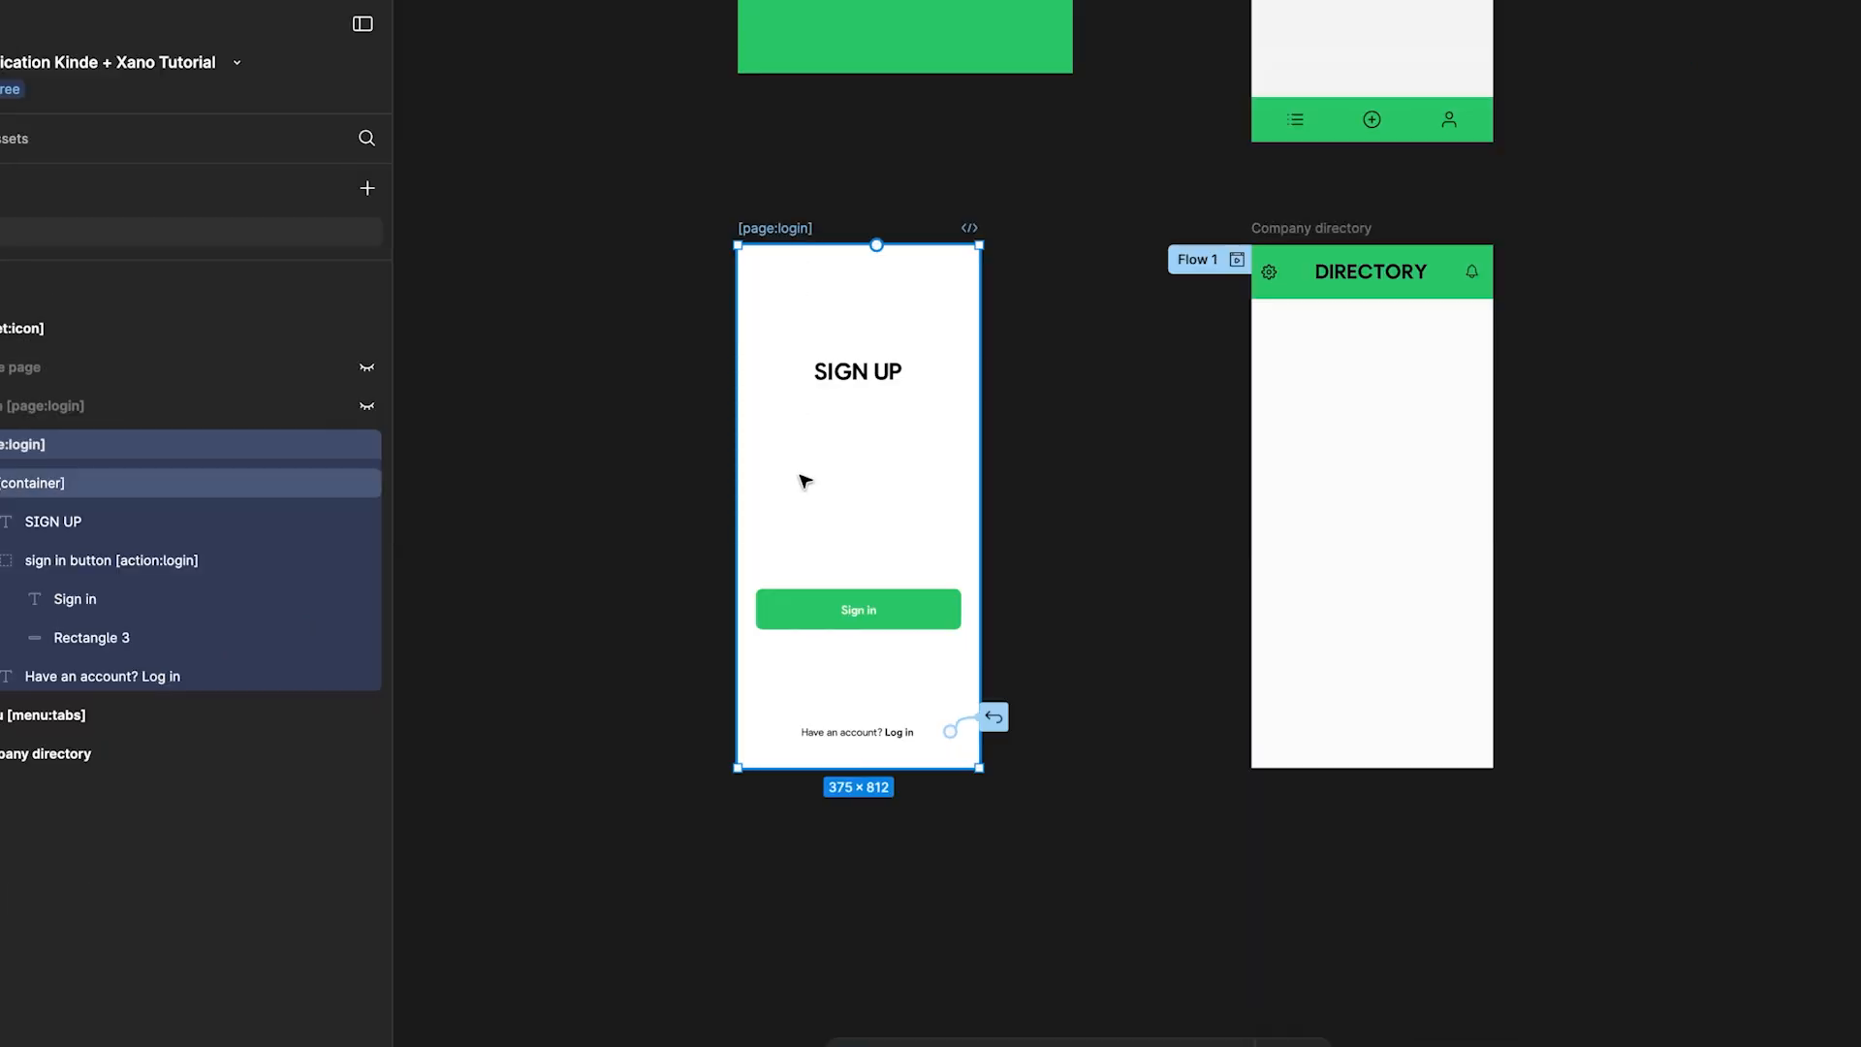
click(902, 623)
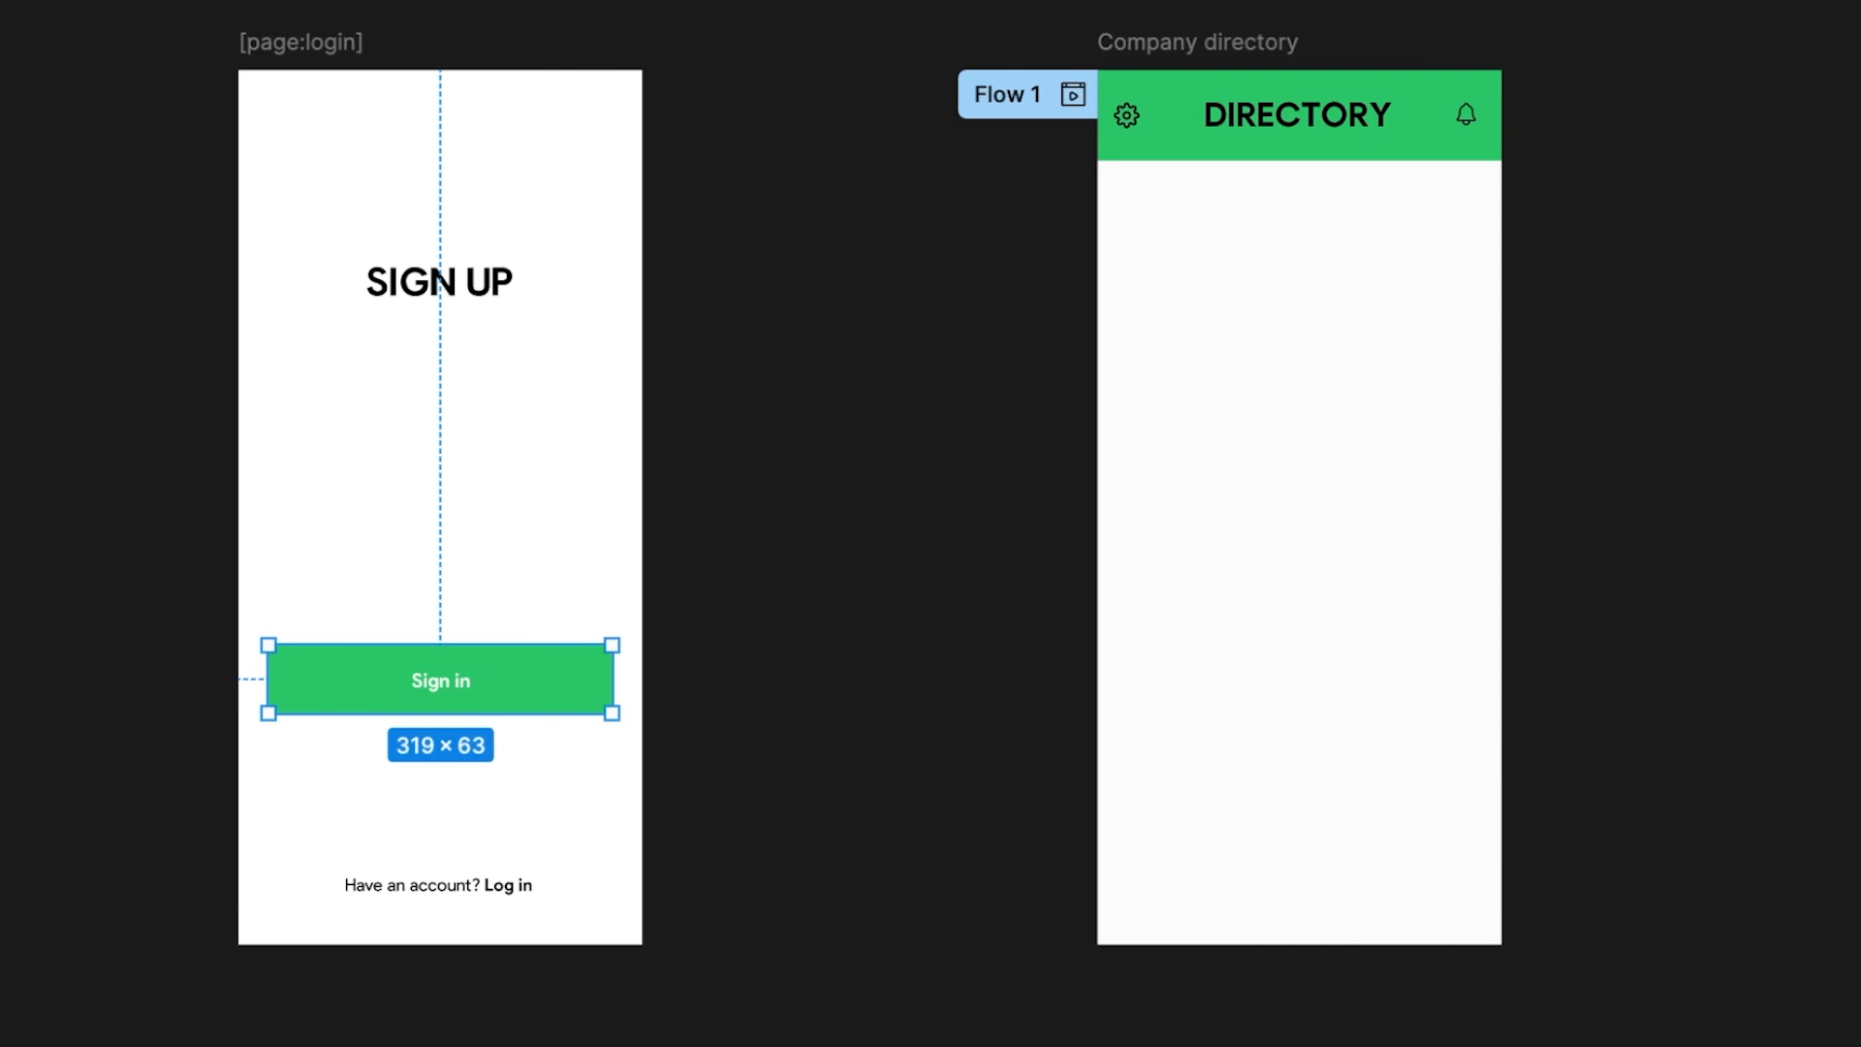
click(1183, 46)
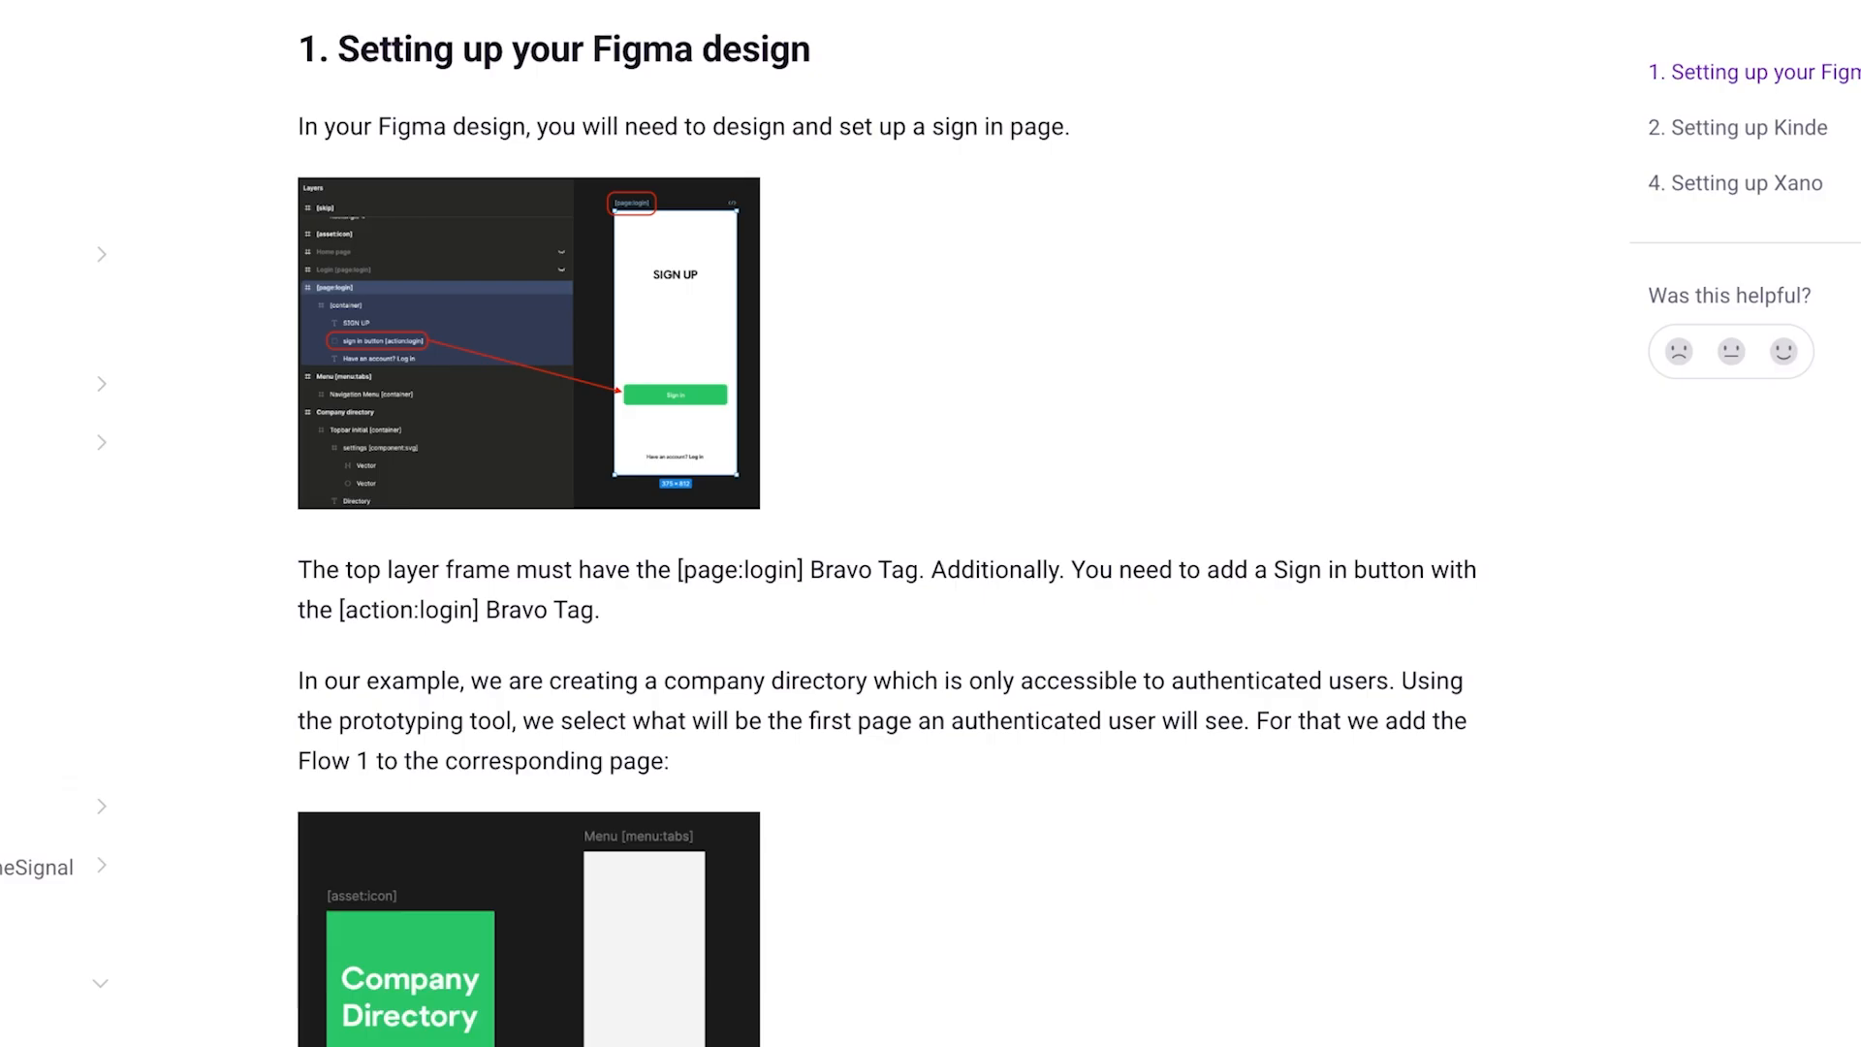
scroll(540, 536, down, 8)
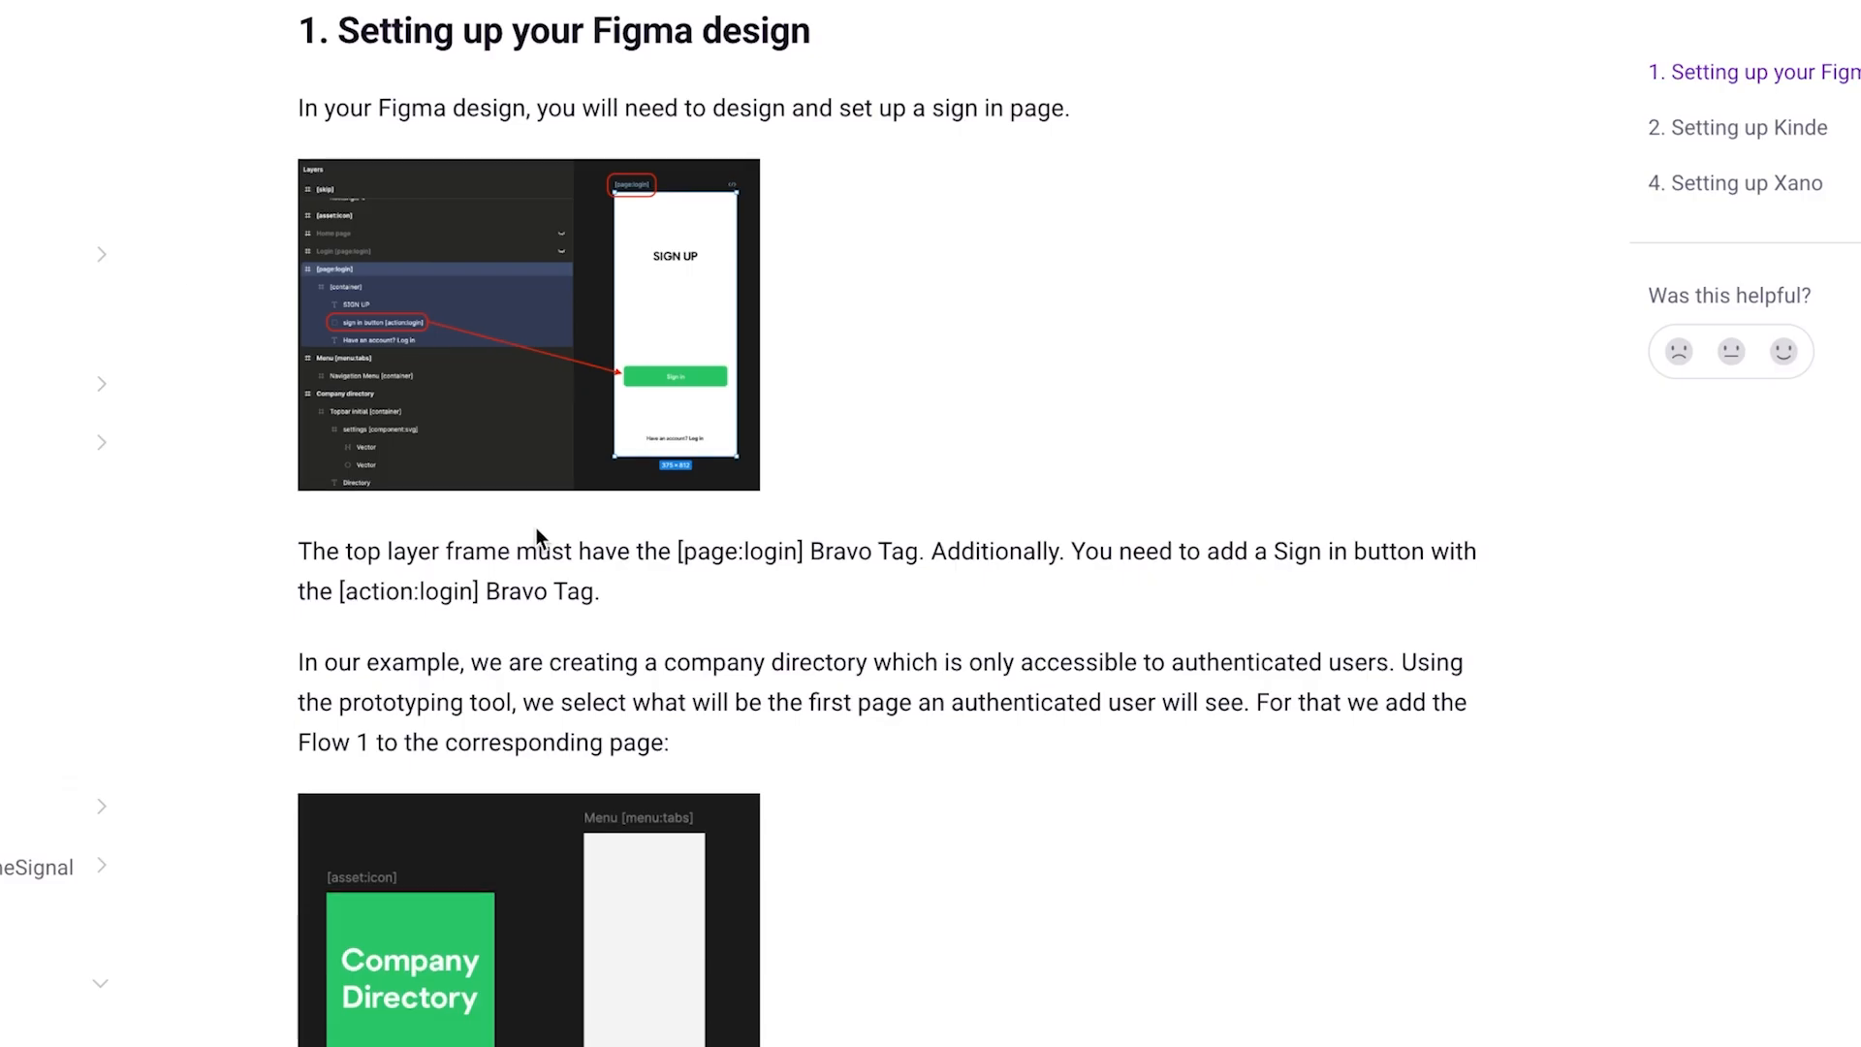
scroll(537, 530, down, 3)
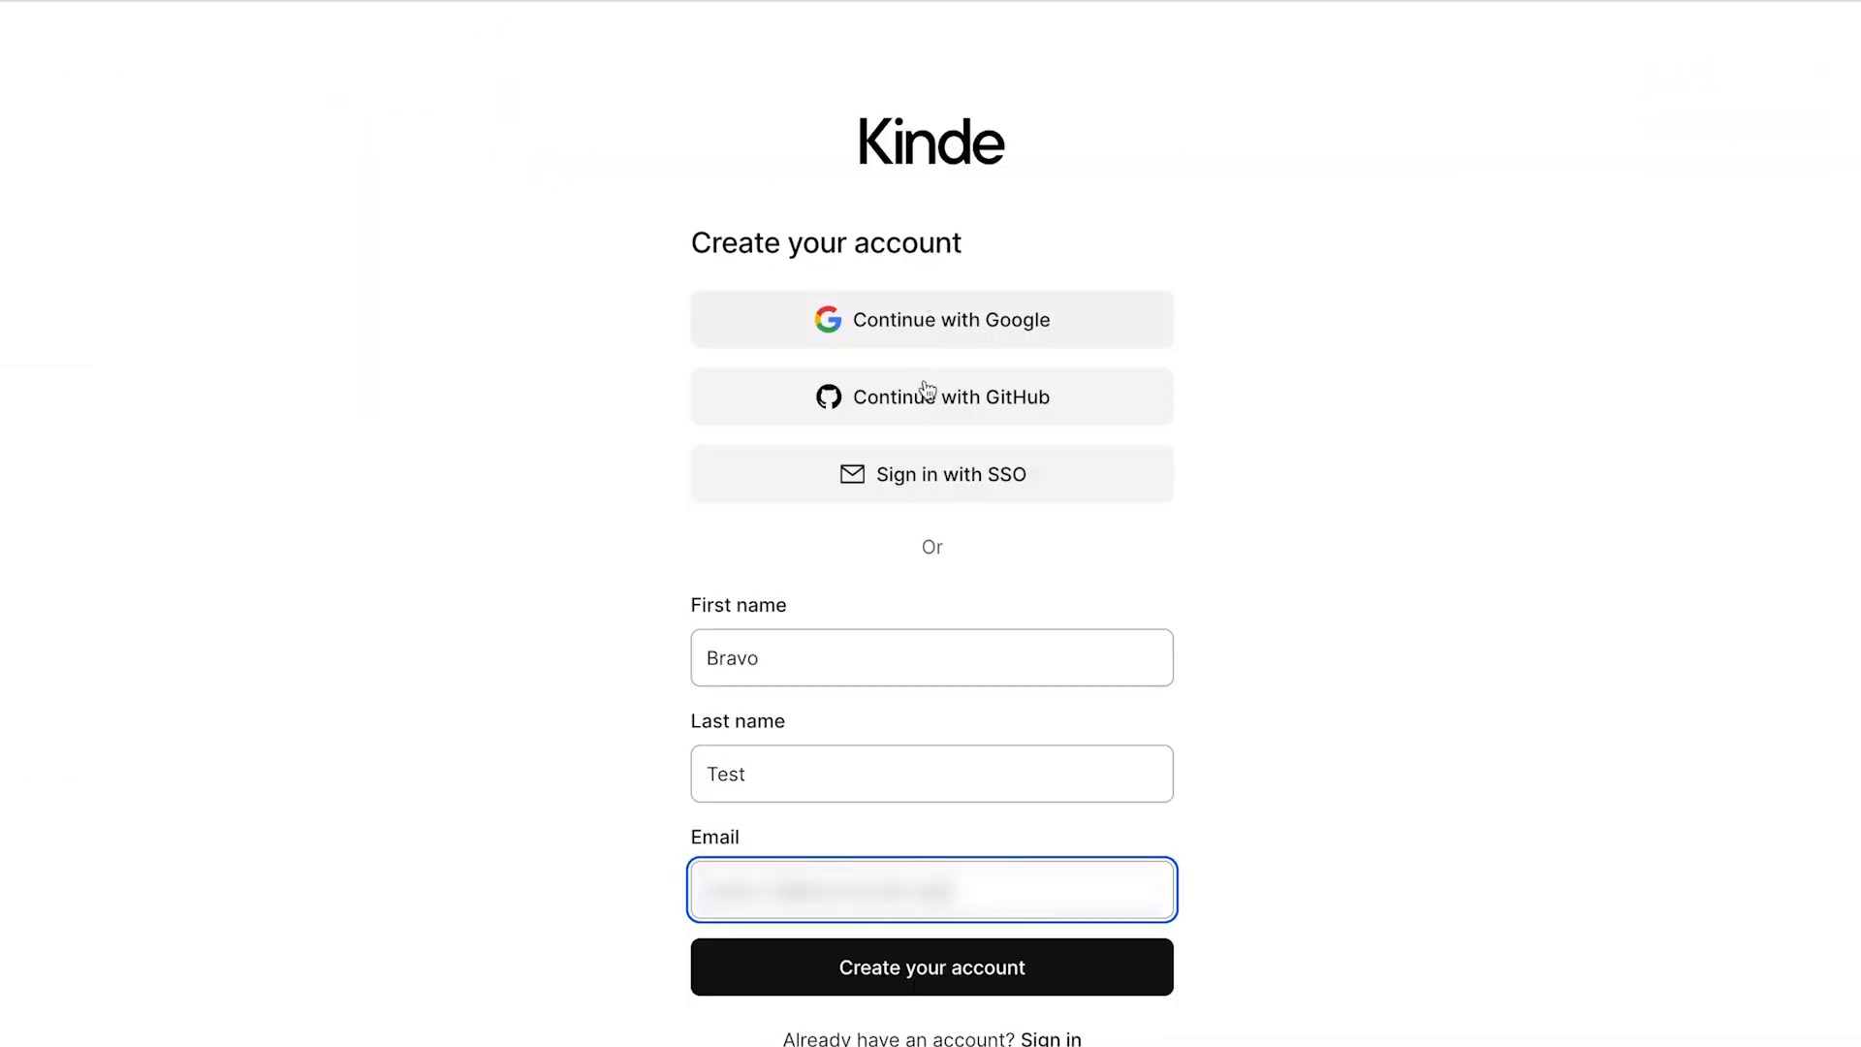
Step: Submit the Kinde account sign-up form
scroll(967, 616, down, 2)
scroll(967, 613, down, 1)
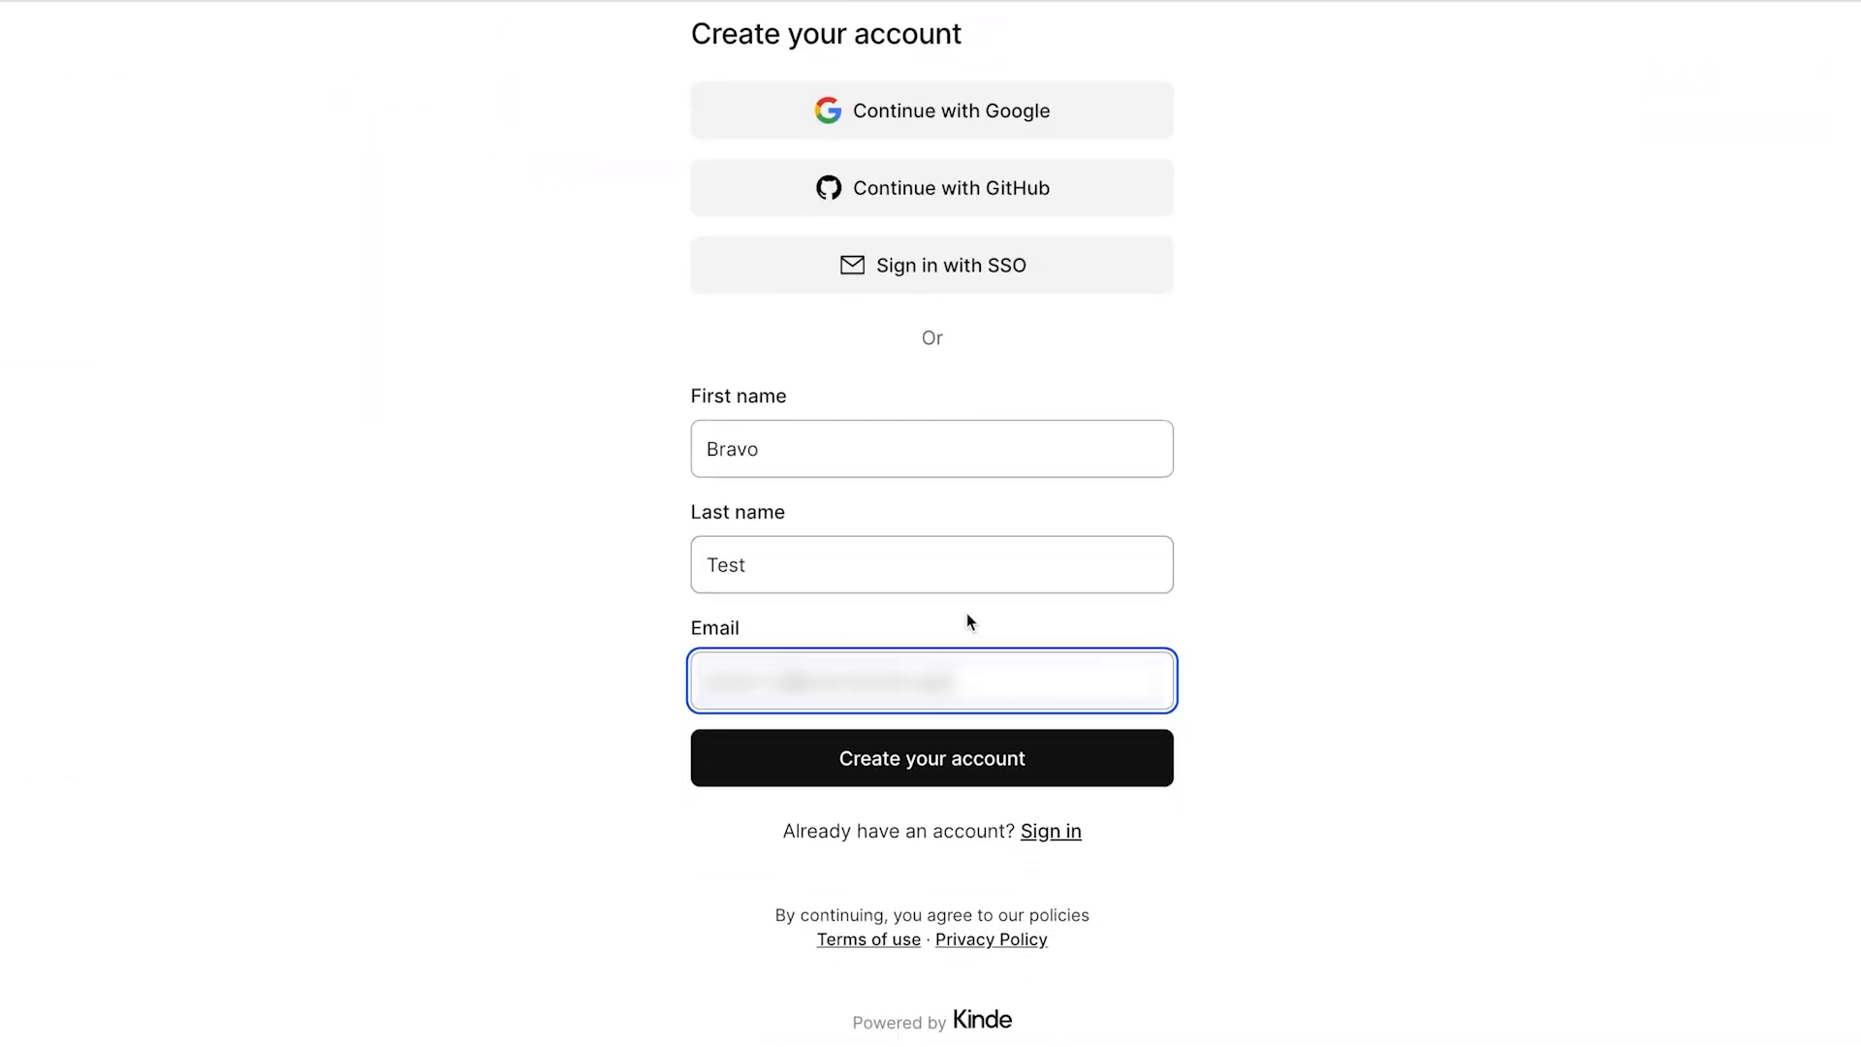
click(964, 757)
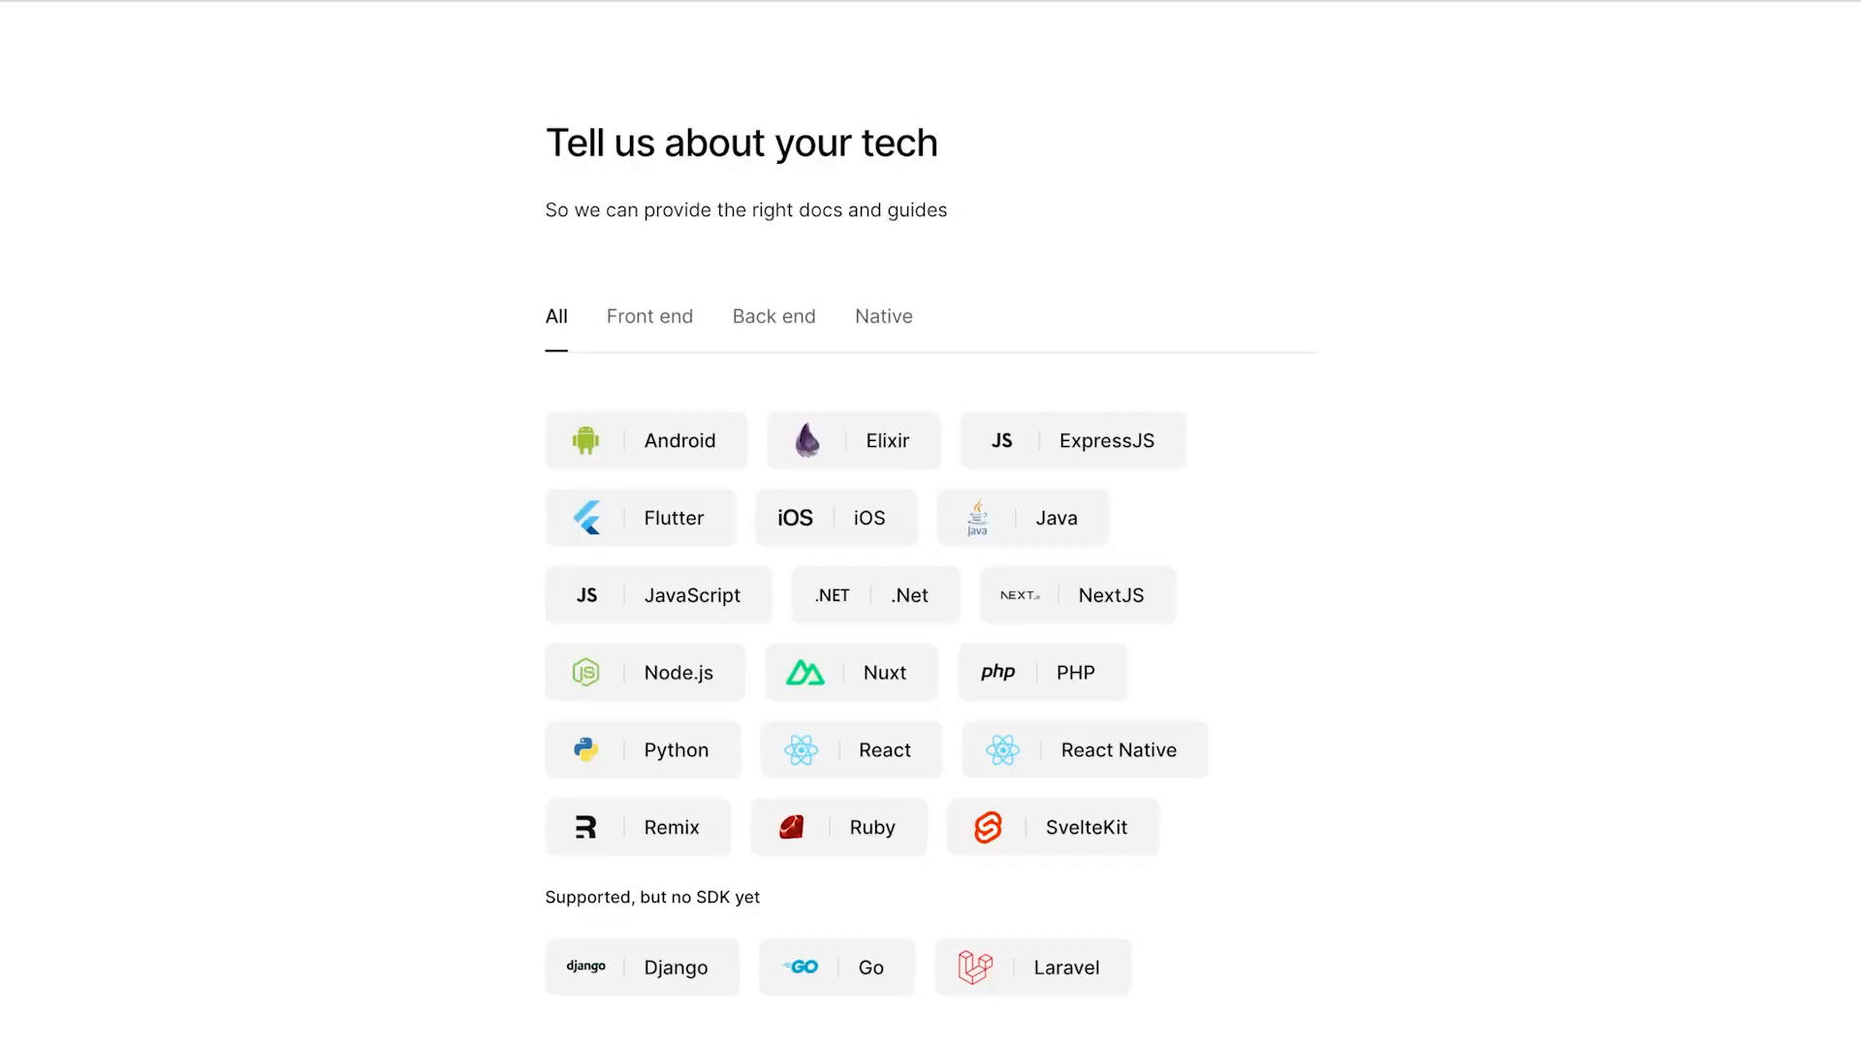
Step: Set Bravo Studio as the custom back end and skip to the Kinde dashboard
scroll(1440, 934, down, 3)
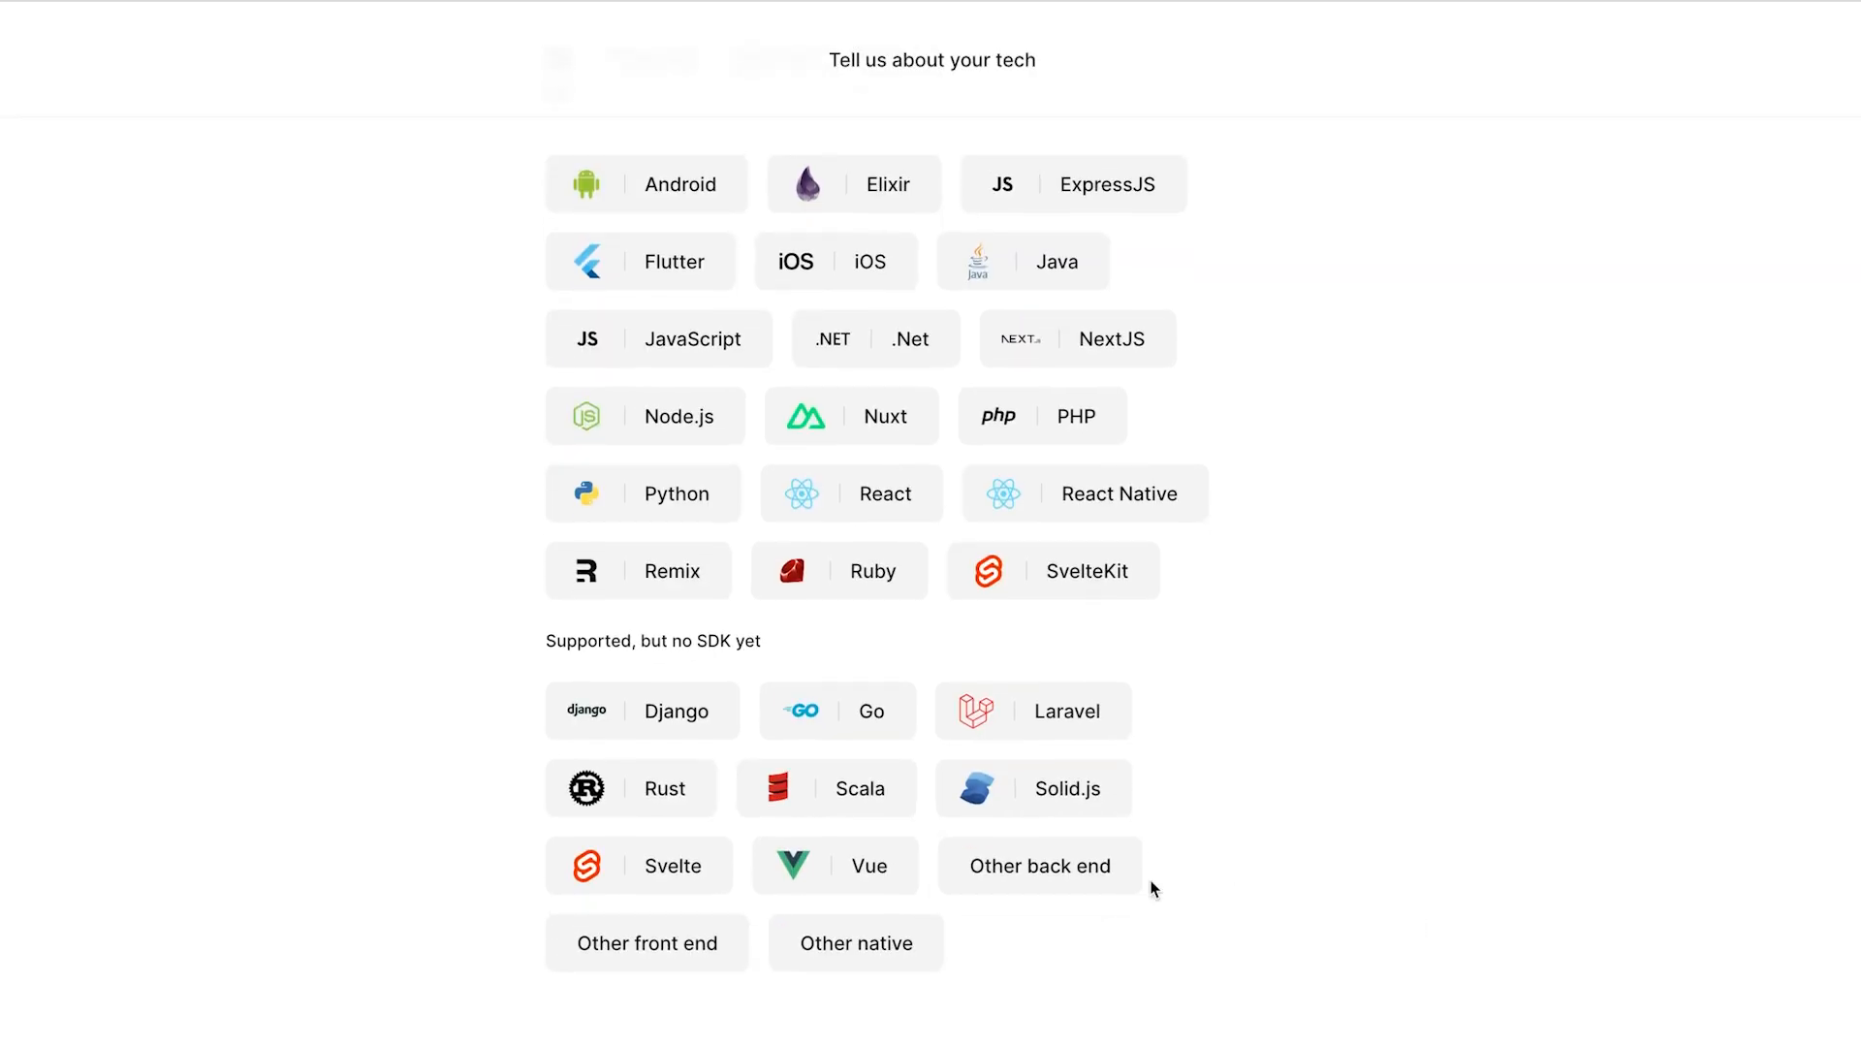
click(1084, 885)
text(Bravo Studio)
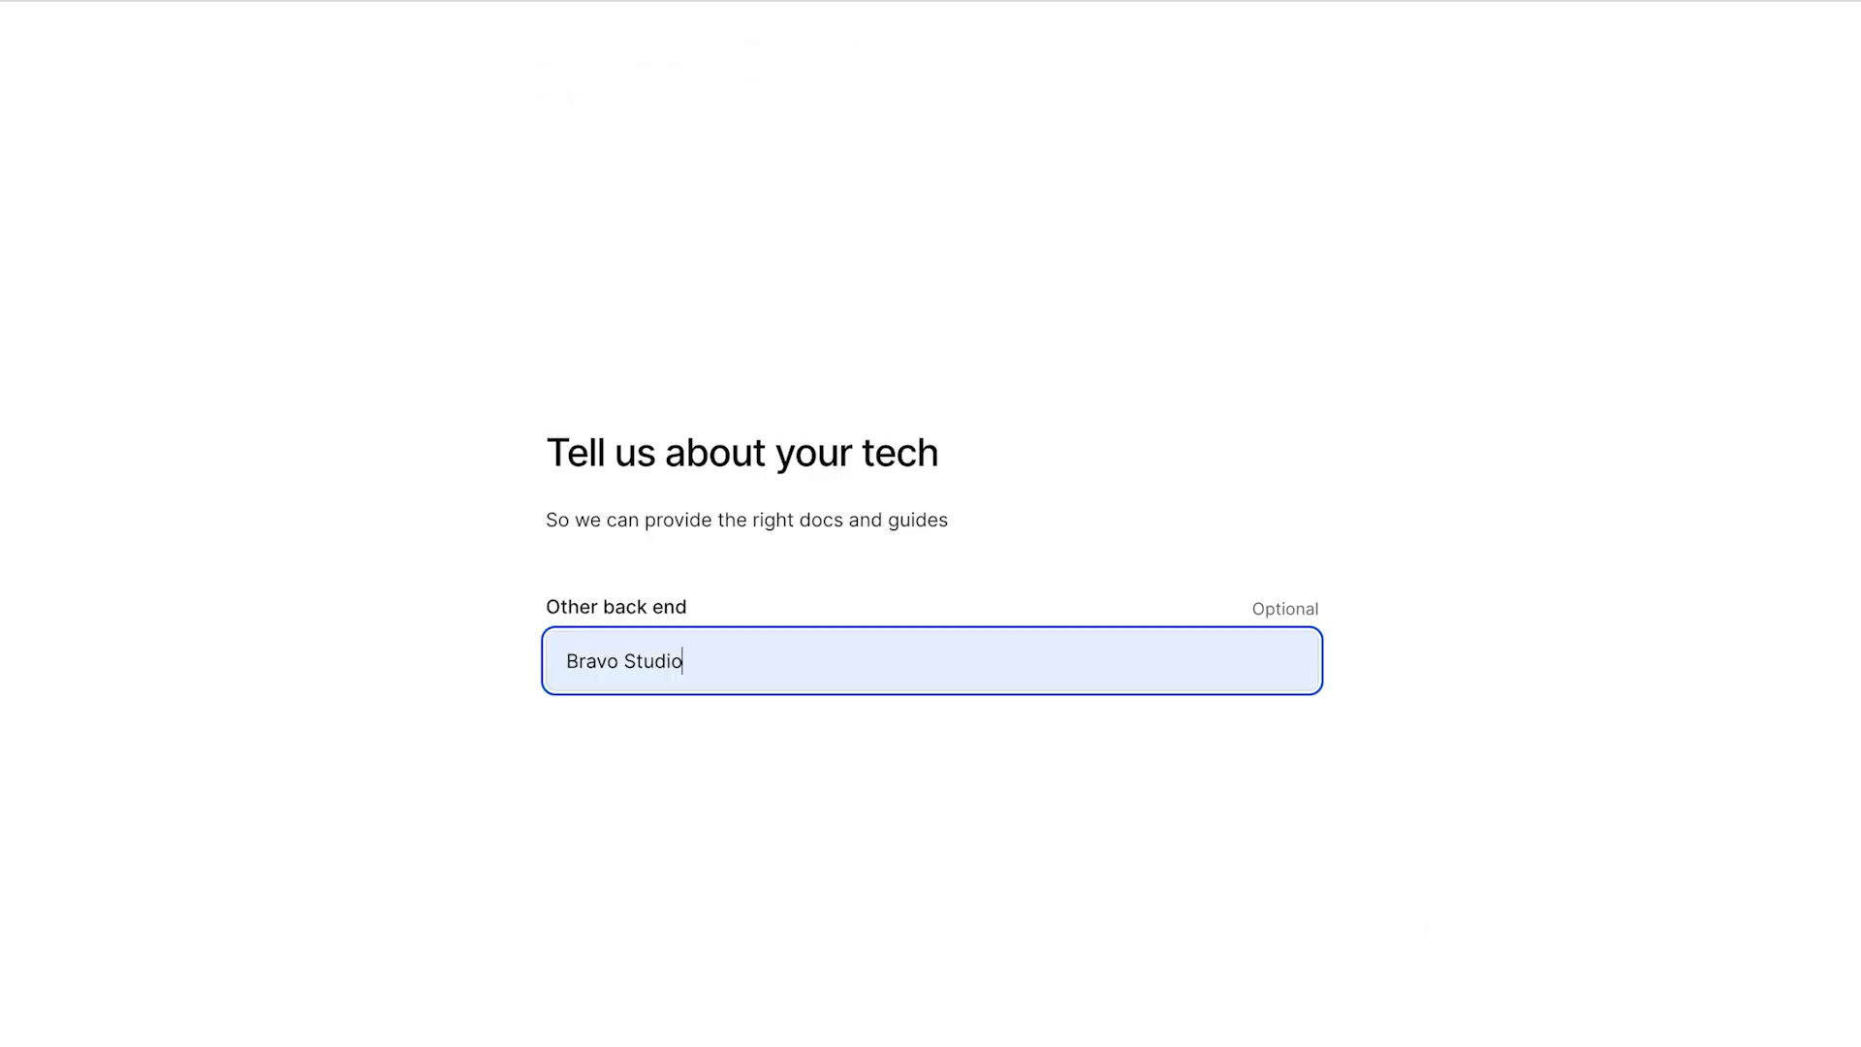
key(Tab)
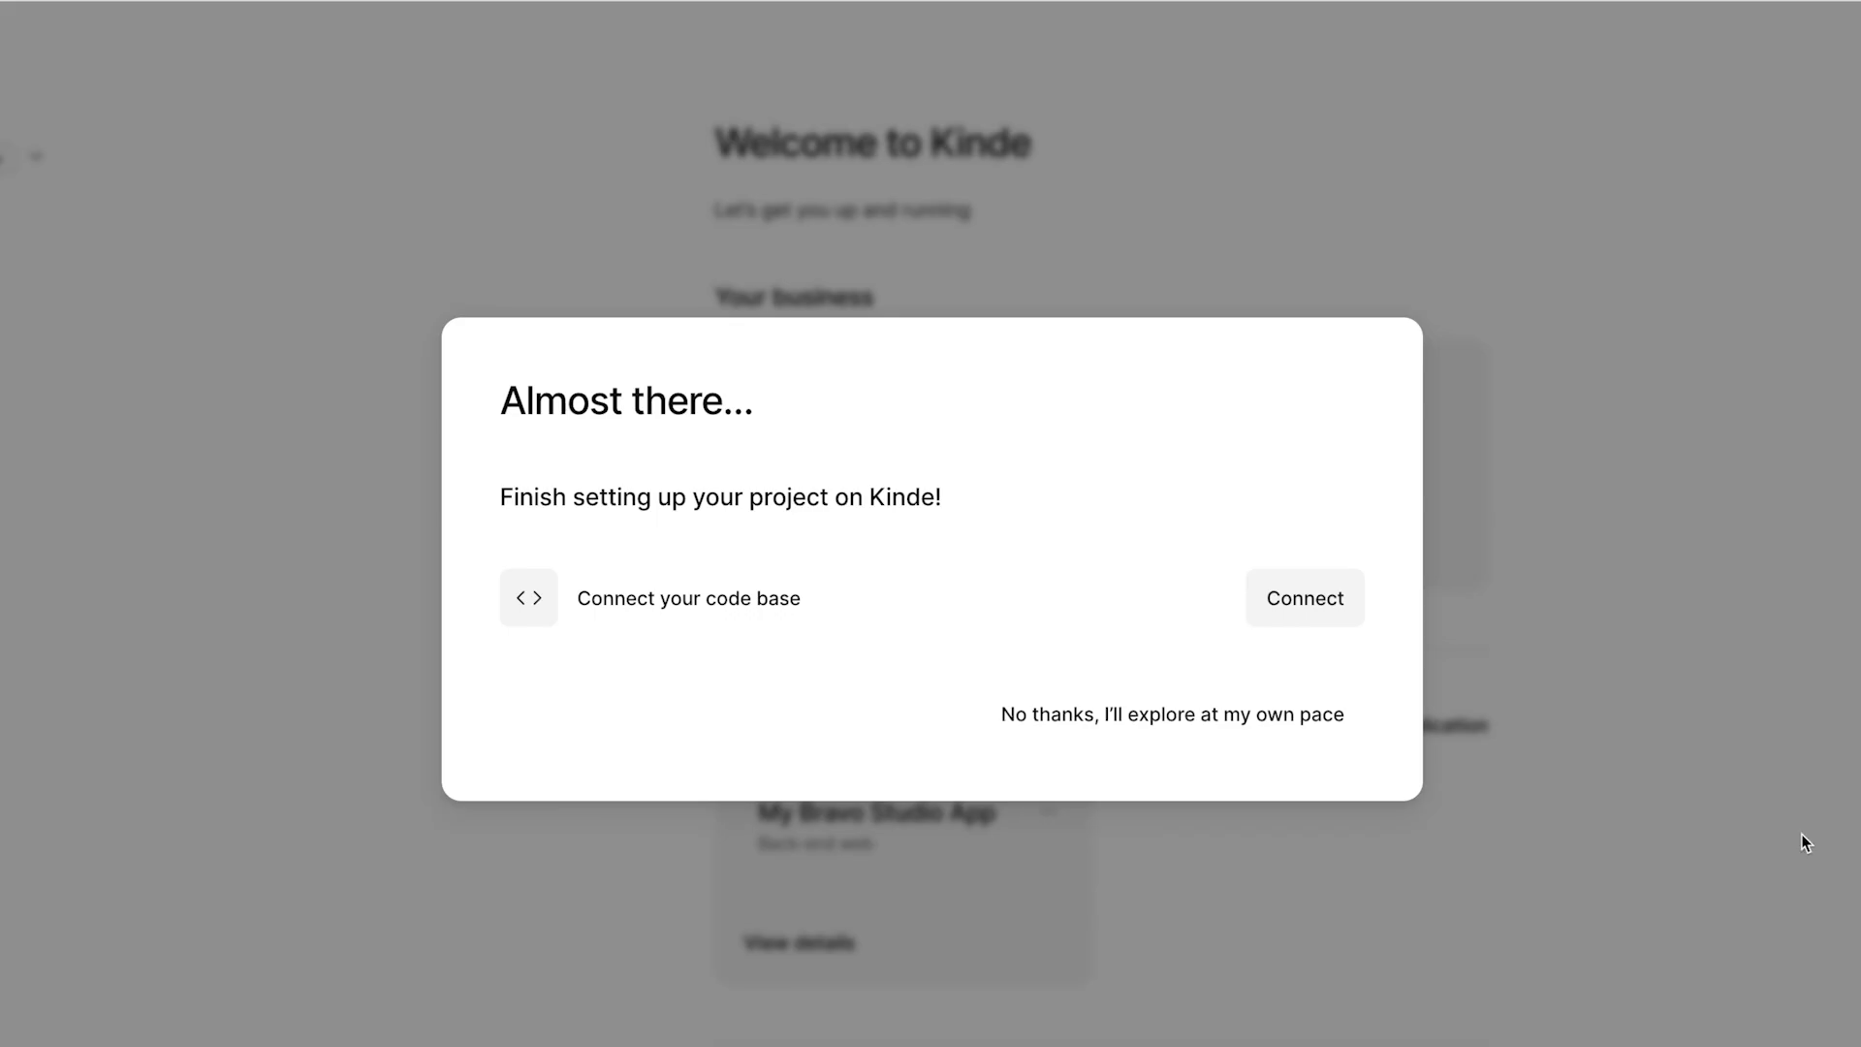
click(1278, 715)
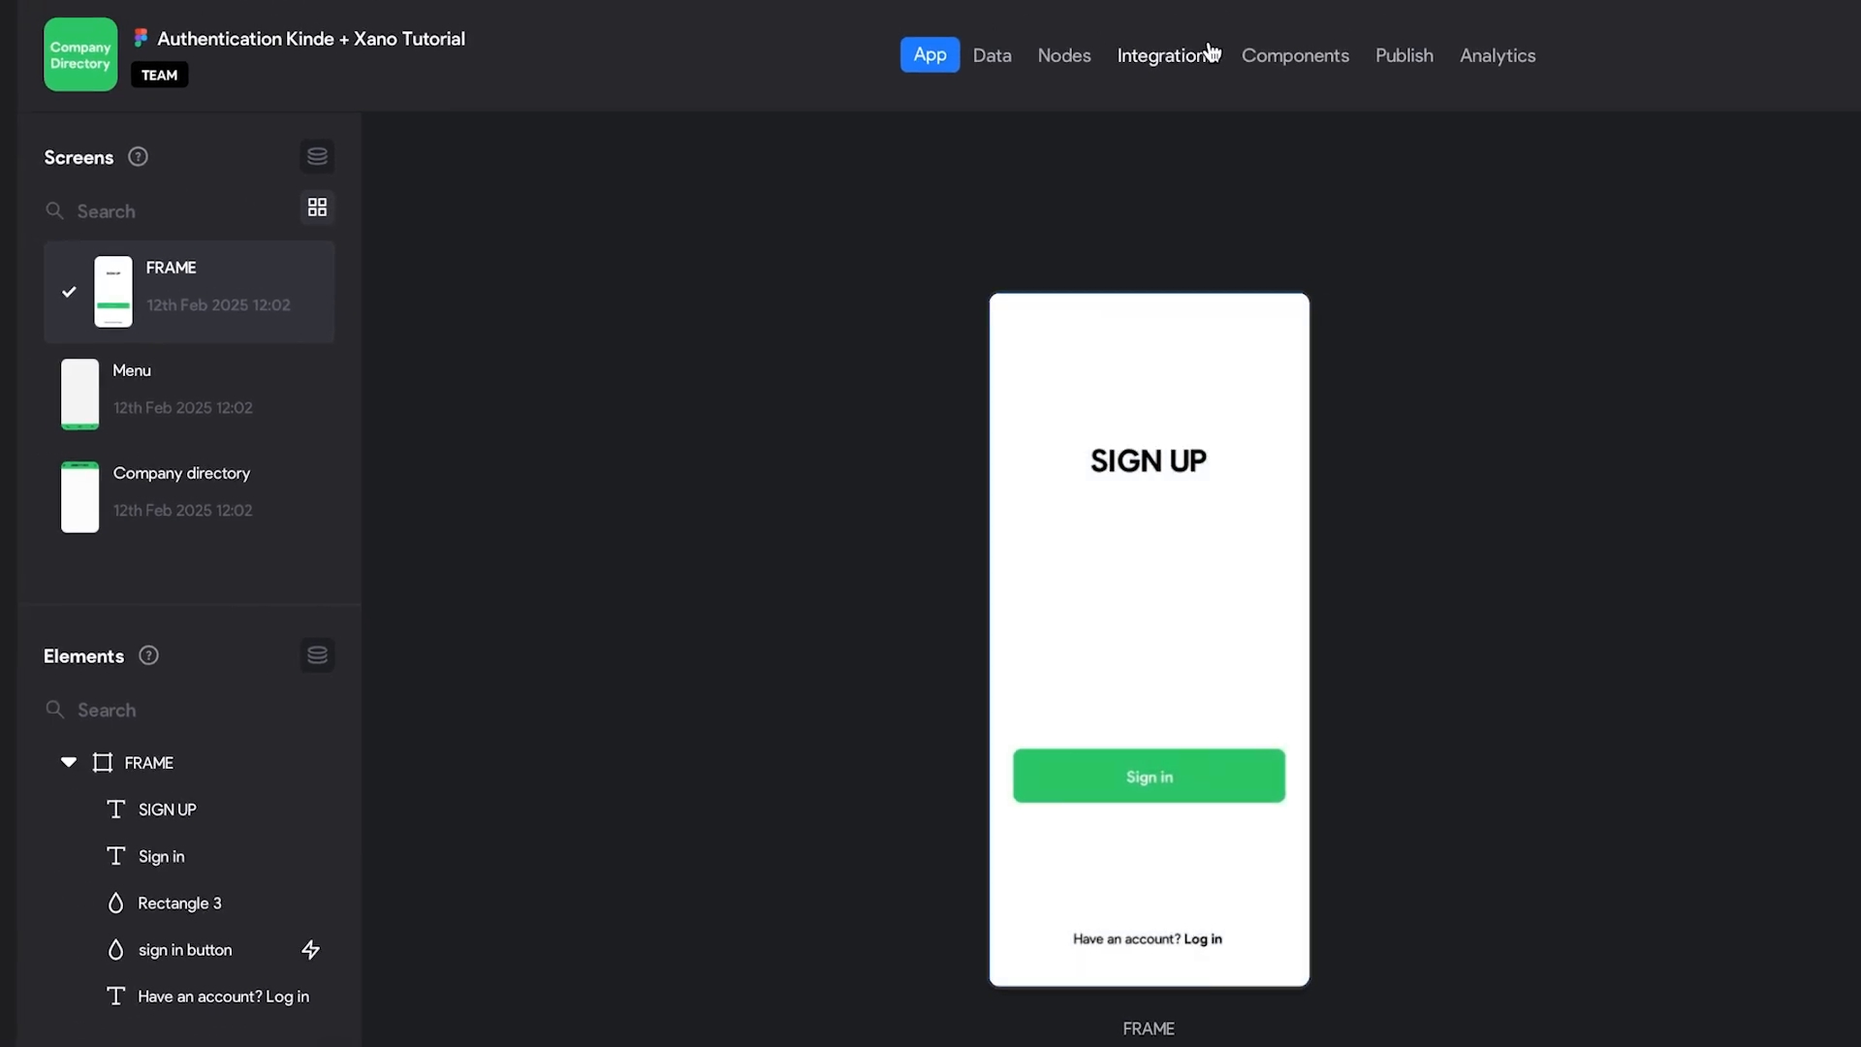
Step: Enable OAuth 2.0 code flow in Integrations and show the three Bravo callback URLs
click(1200, 61)
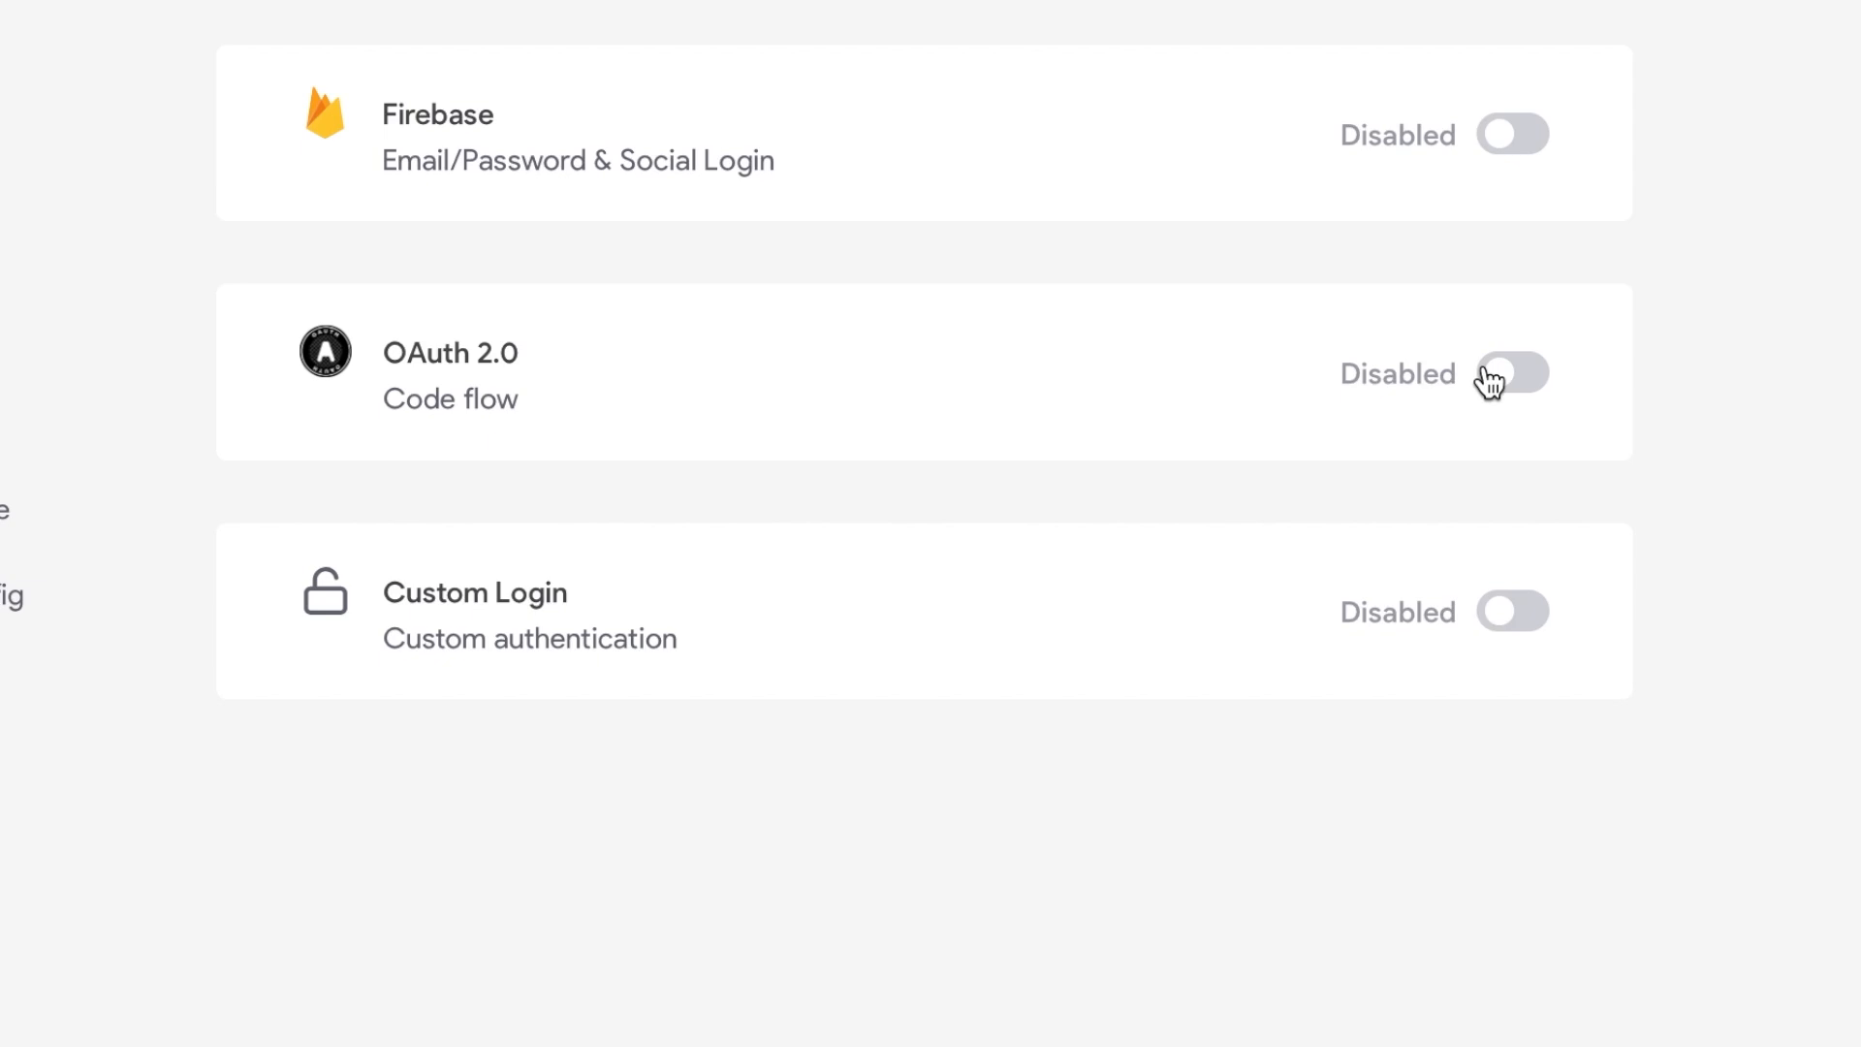
click(1493, 374)
scroll(1480, 378, down, 4)
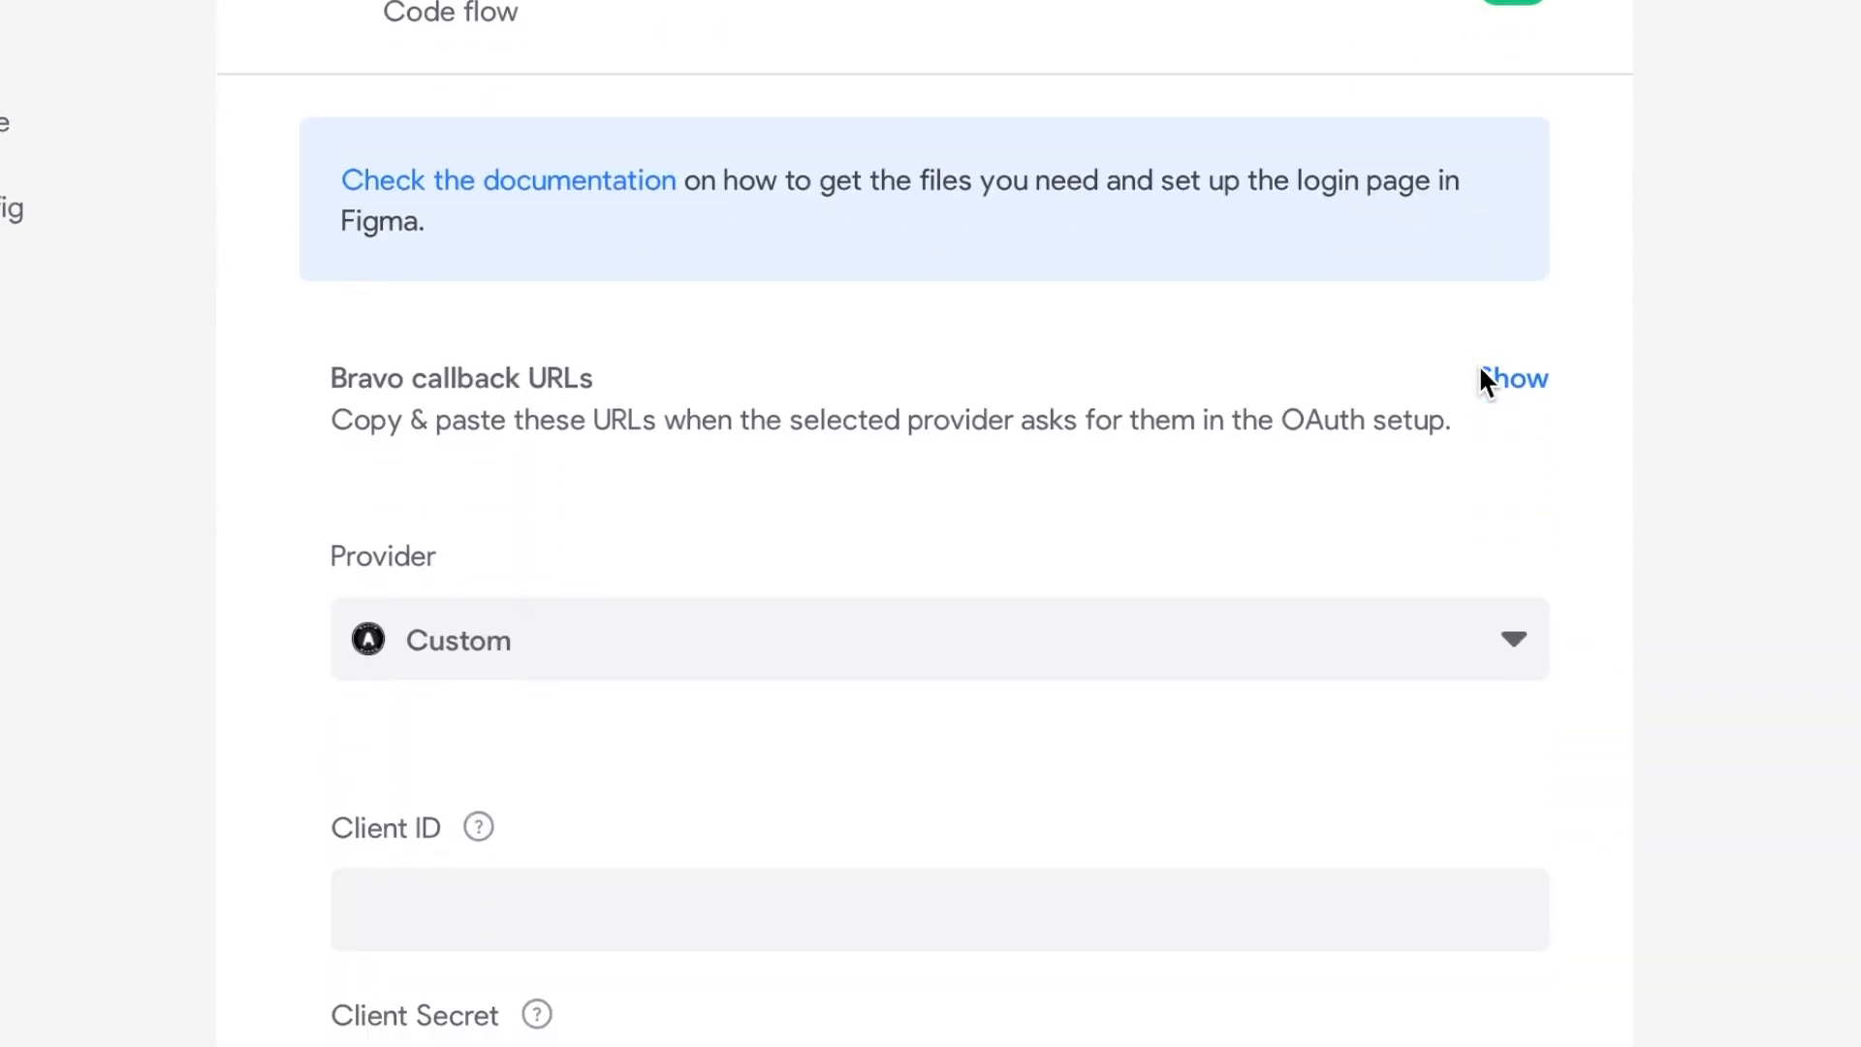
scroll(1483, 380, down, 3)
click(1518, 127)
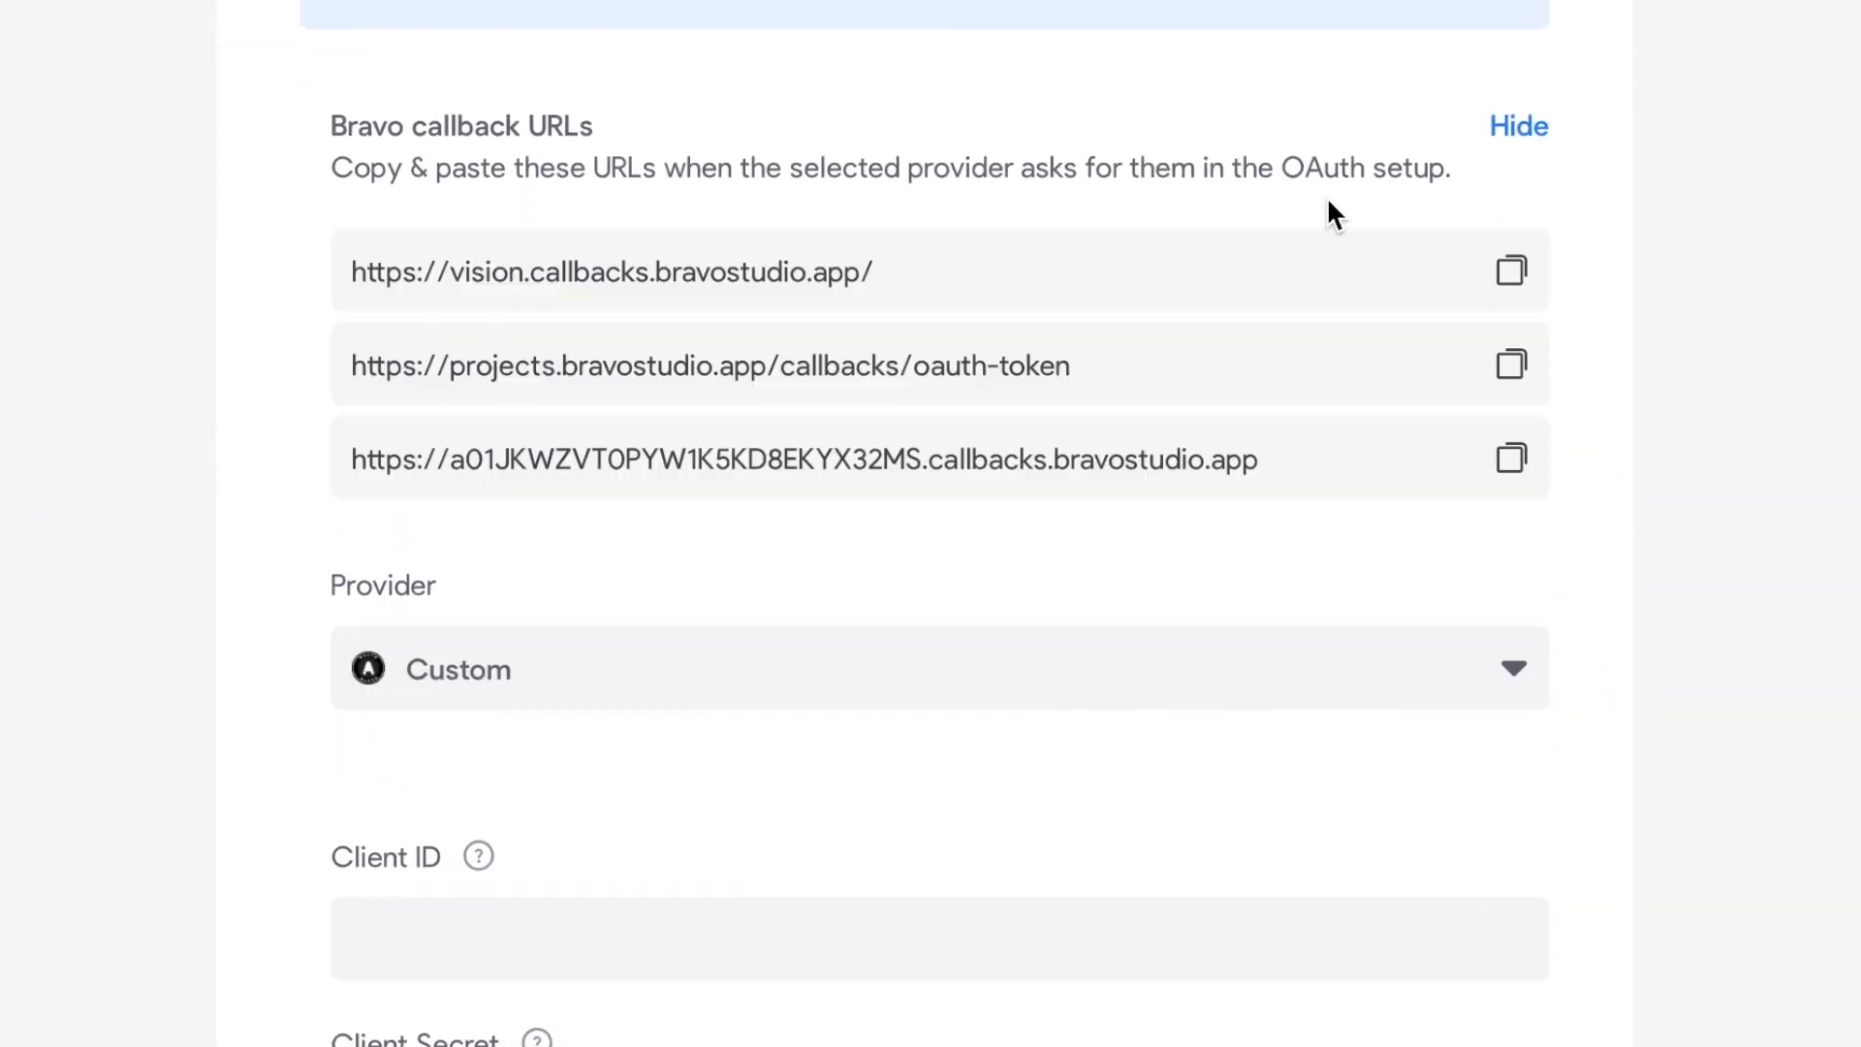
scroll(1328, 204, down, 1)
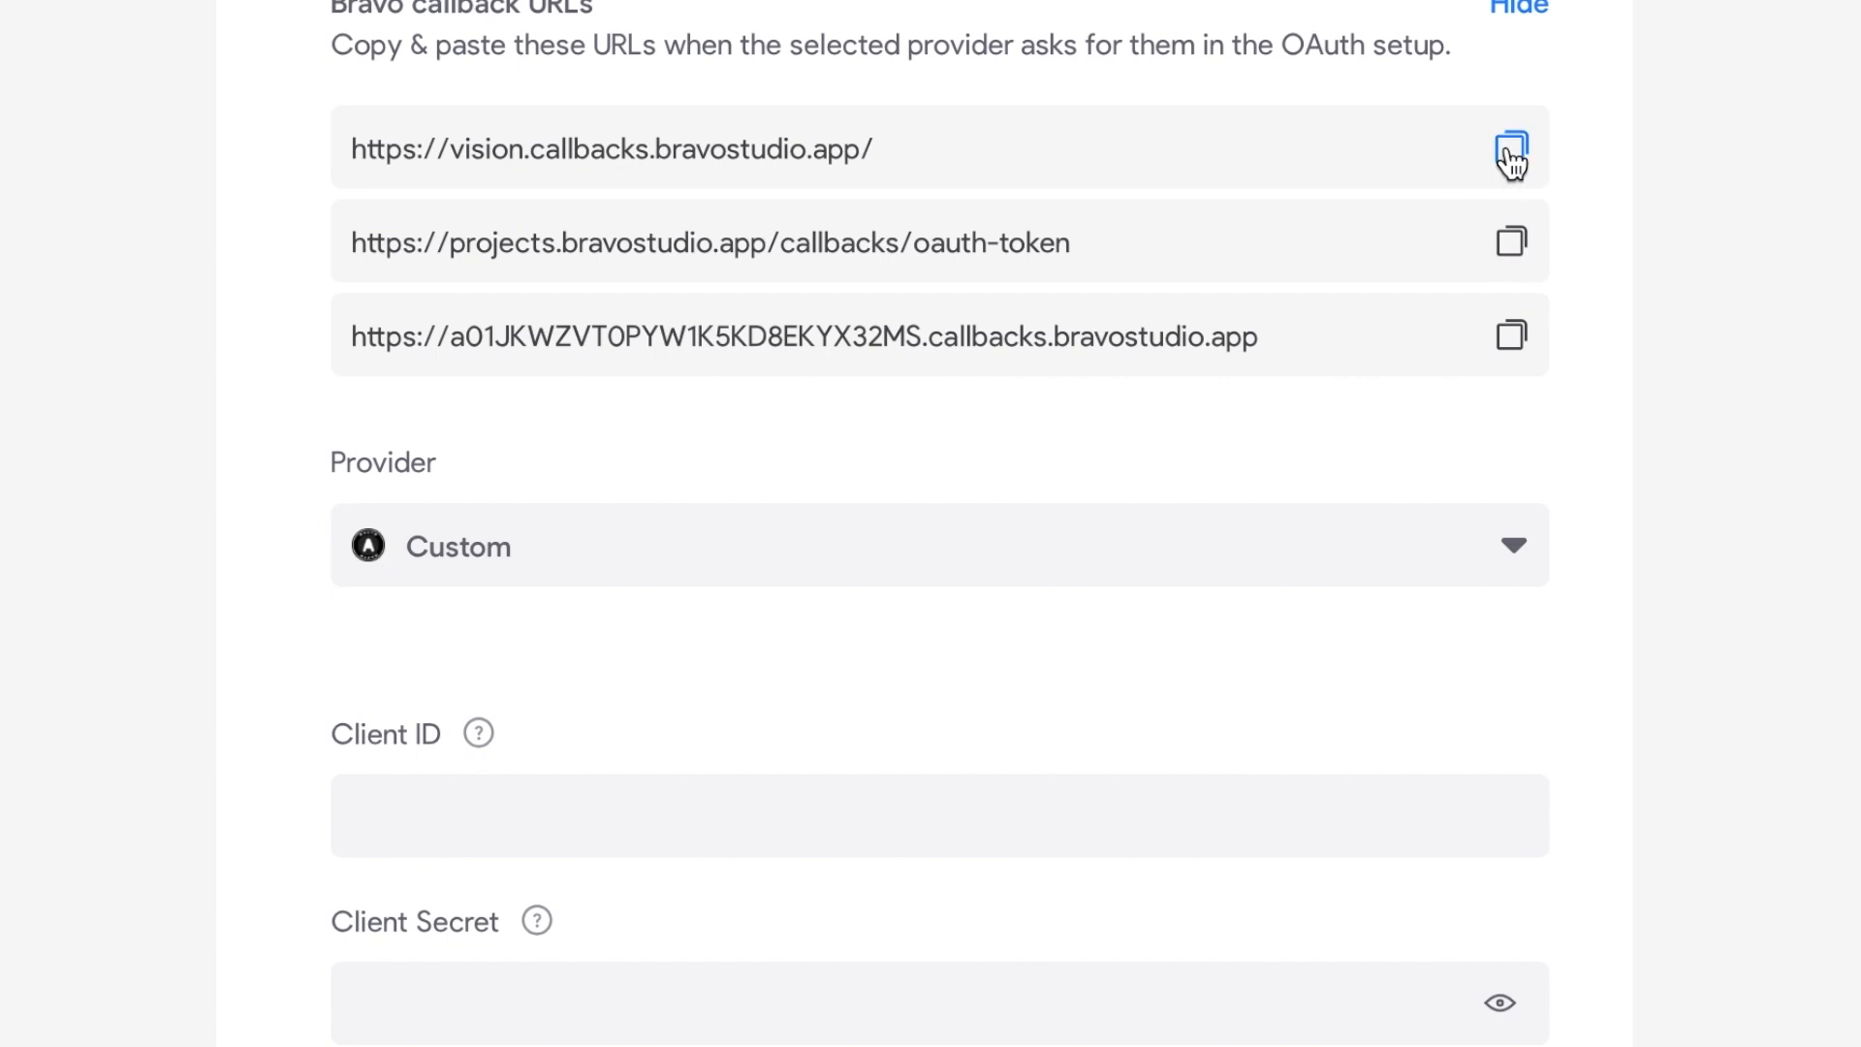
scroll(1504, 170, up, 1)
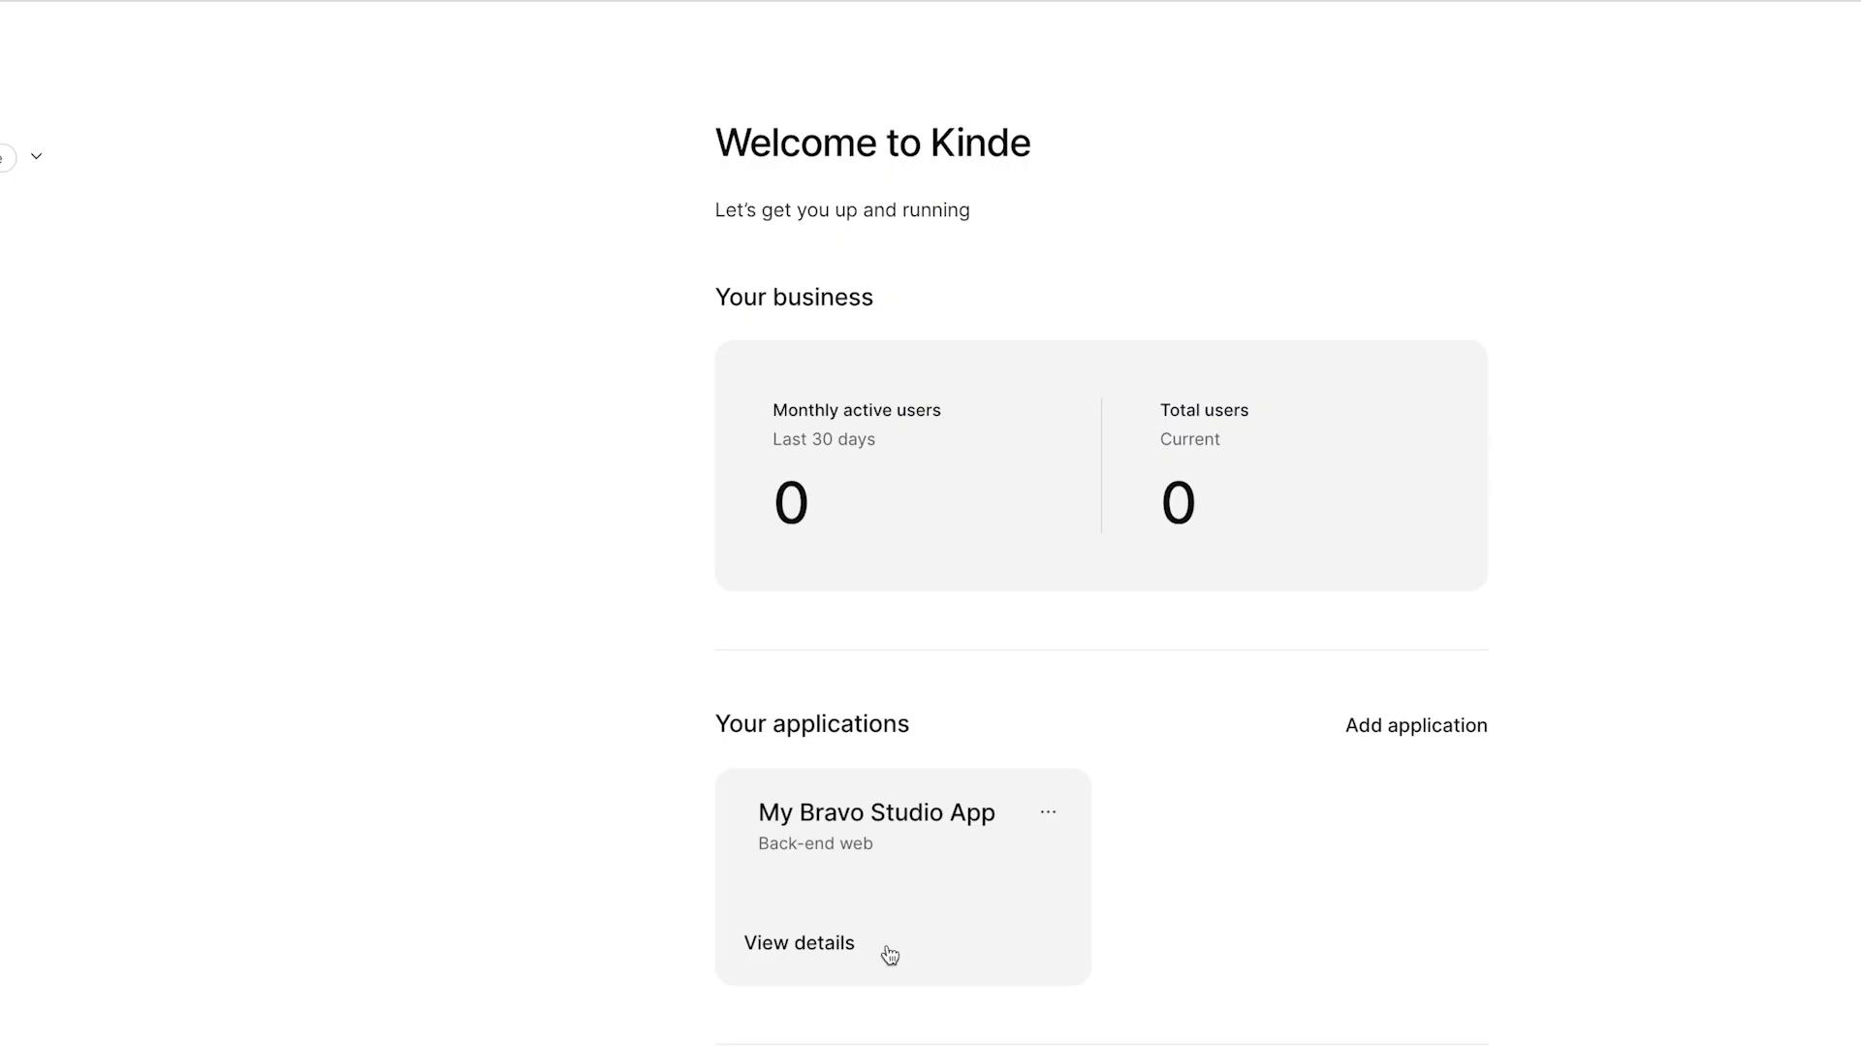
Step: Add the first Bravo callback URL and the oauth-token URL to My Bravo Studio App's allowed callbacks
click(745, 779)
scroll(835, 749, down, 10)
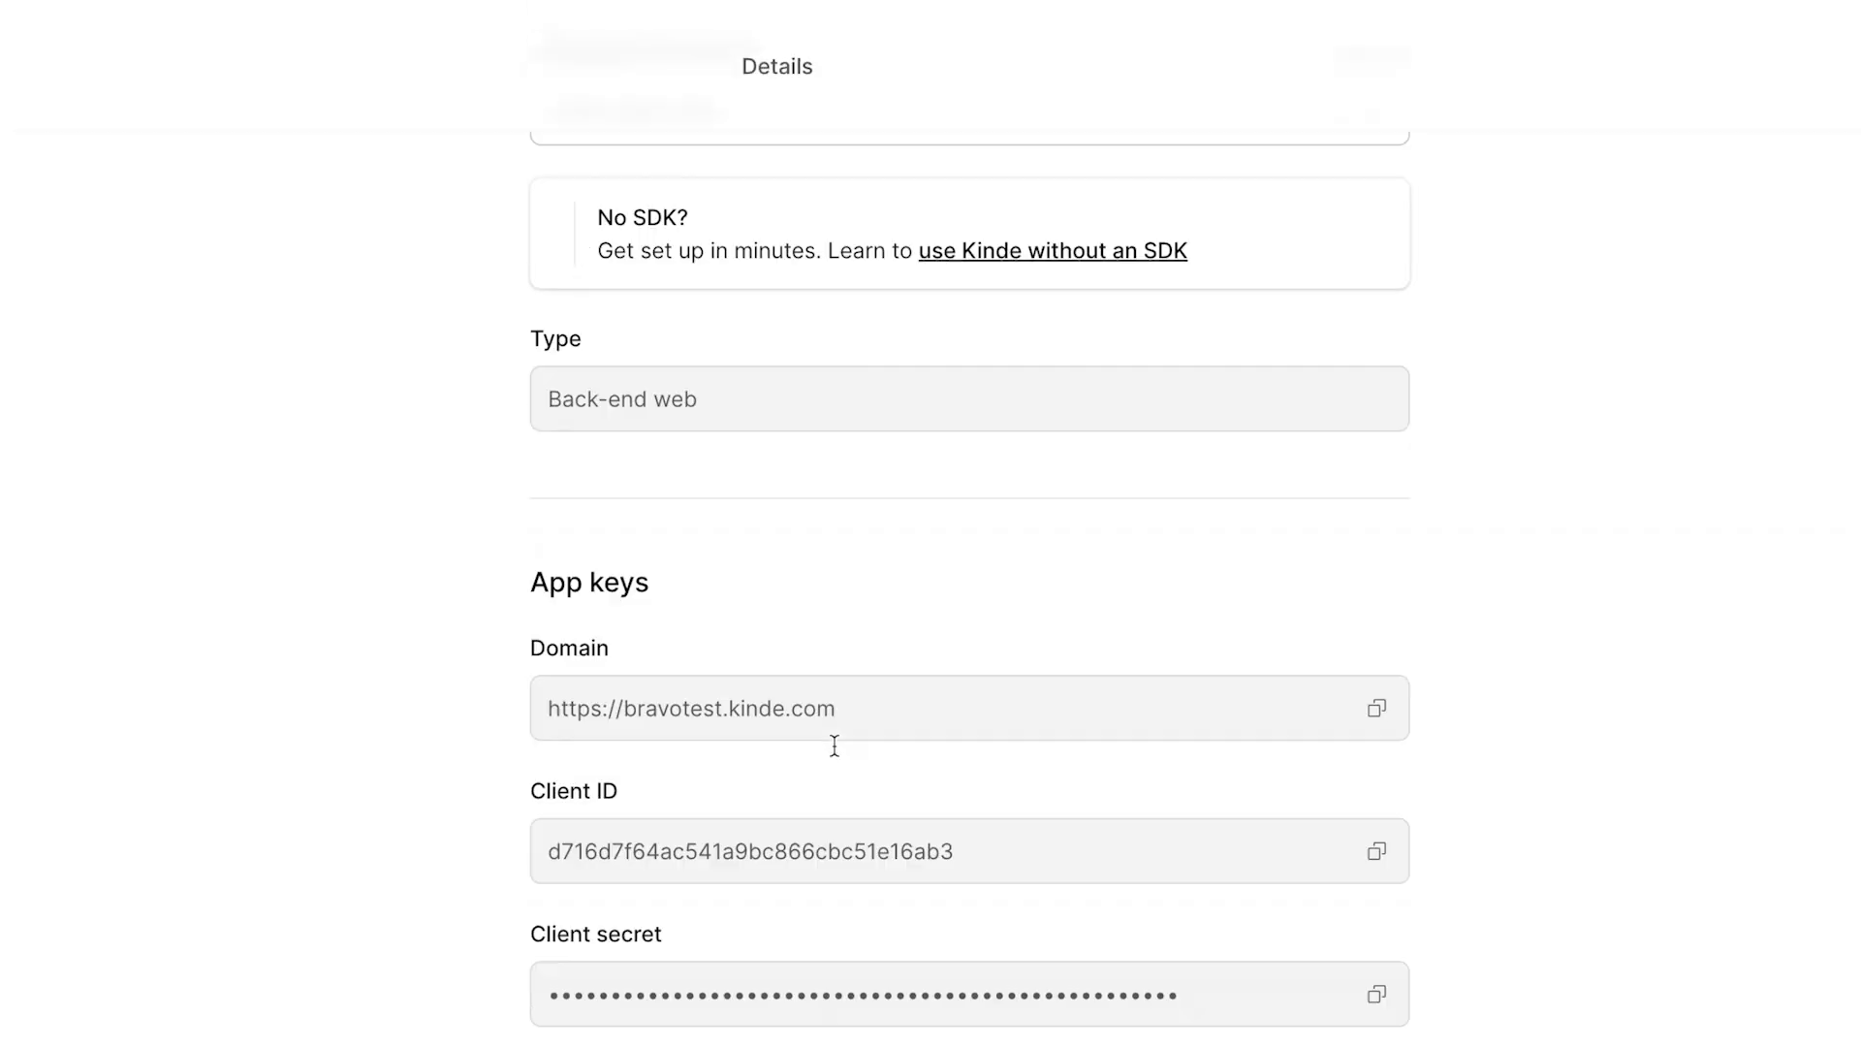
scroll(836, 749, down, 4)
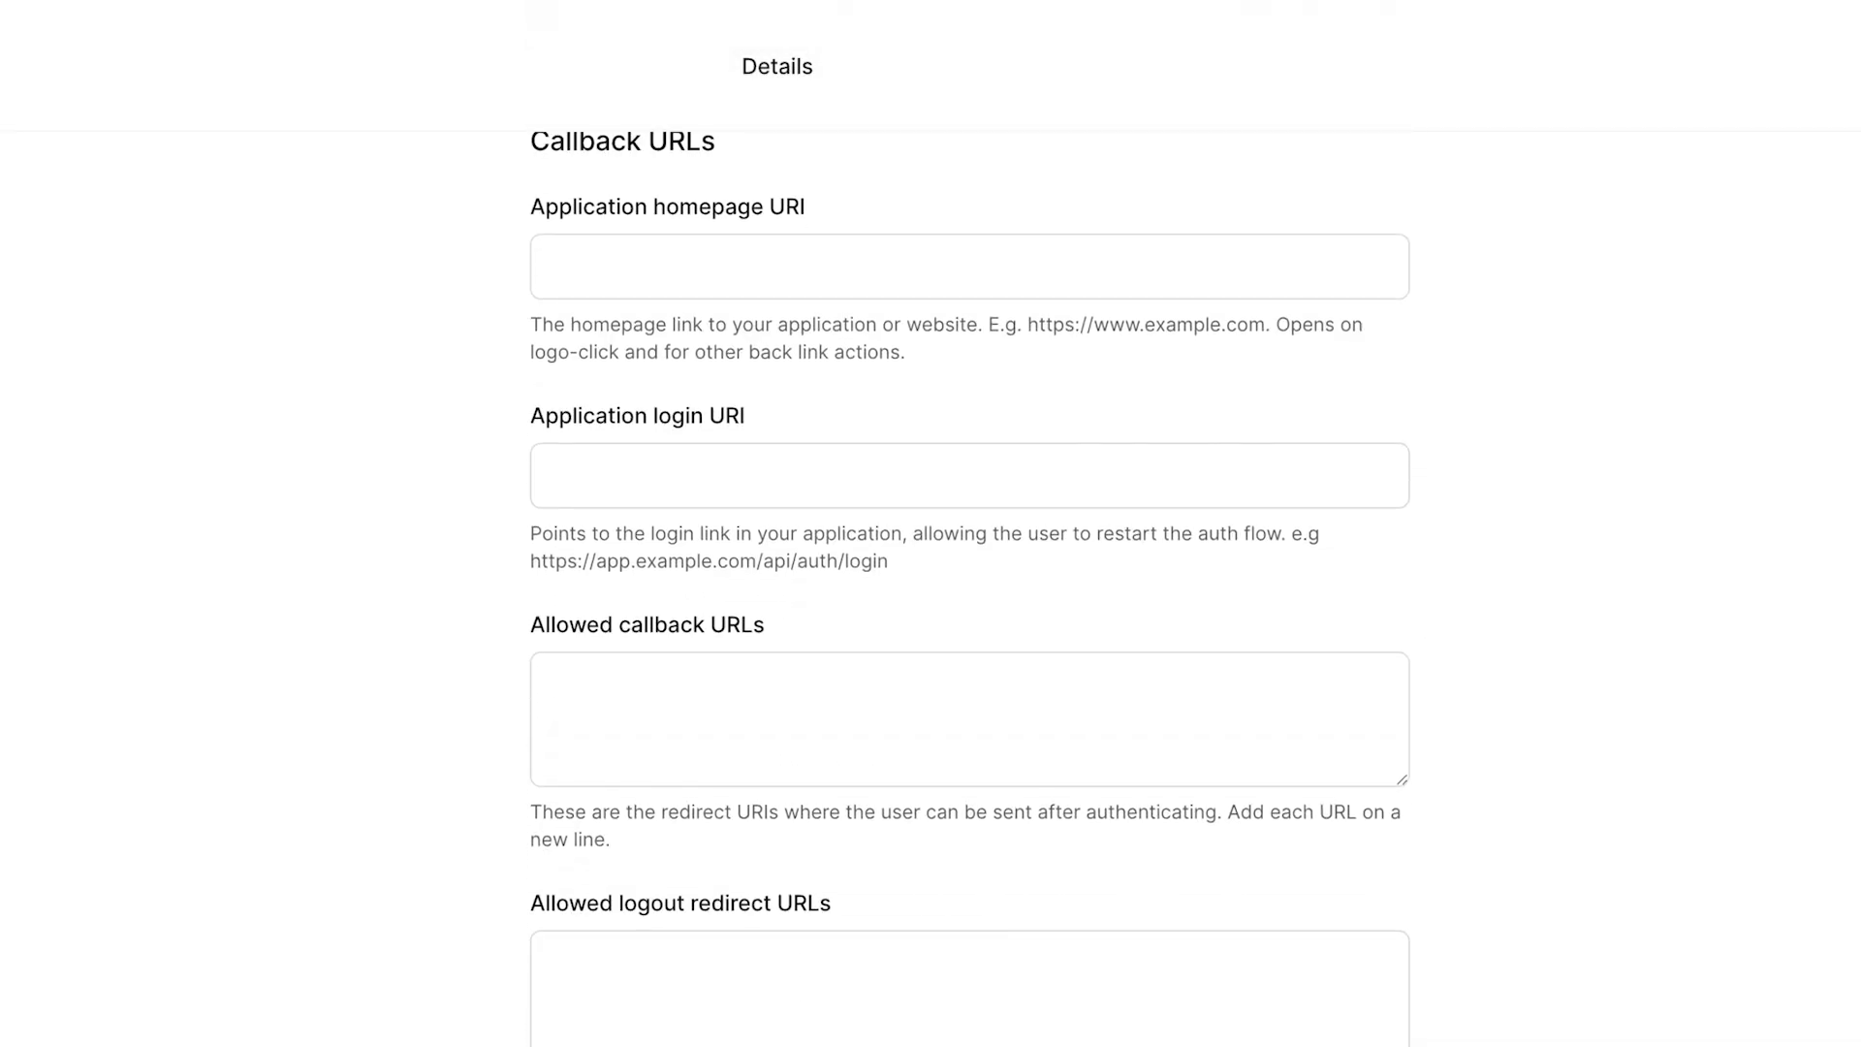
click(656, 698)
text(https://vision.callbacks.bravostudio.app/)
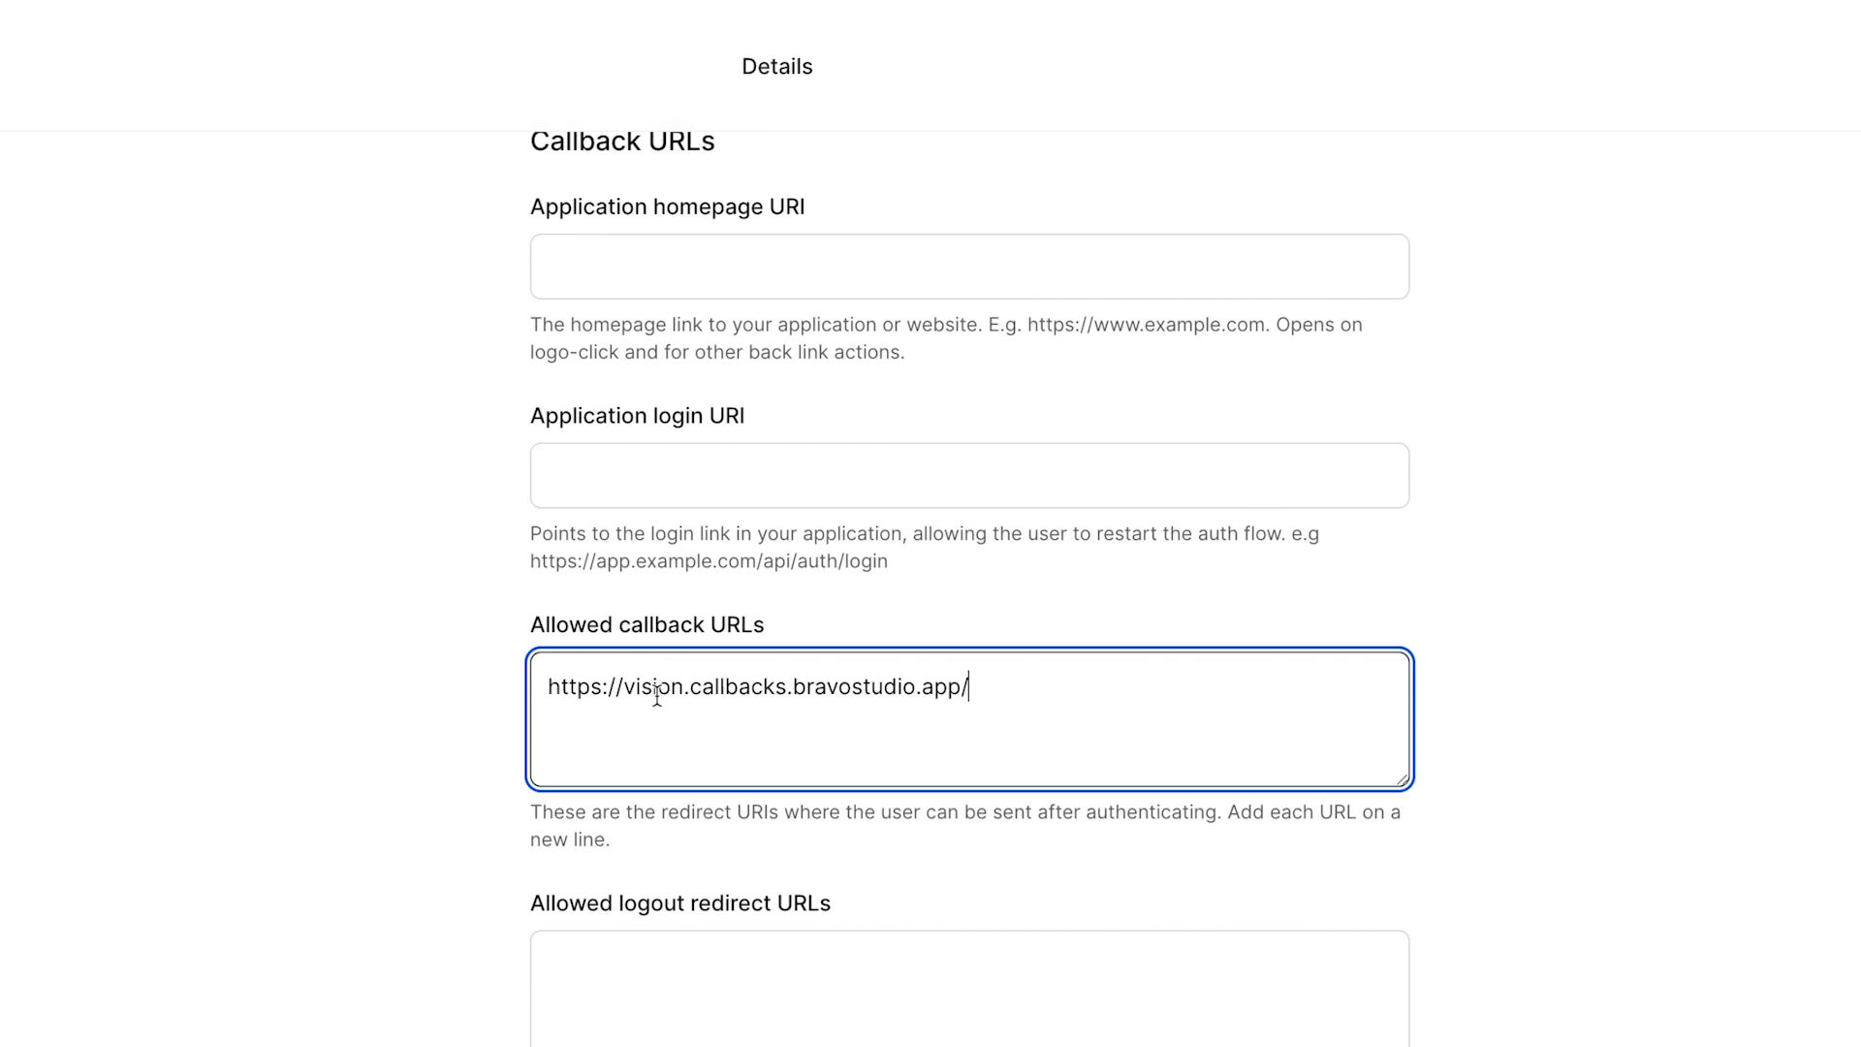
key(BackSpace)
key(Return)
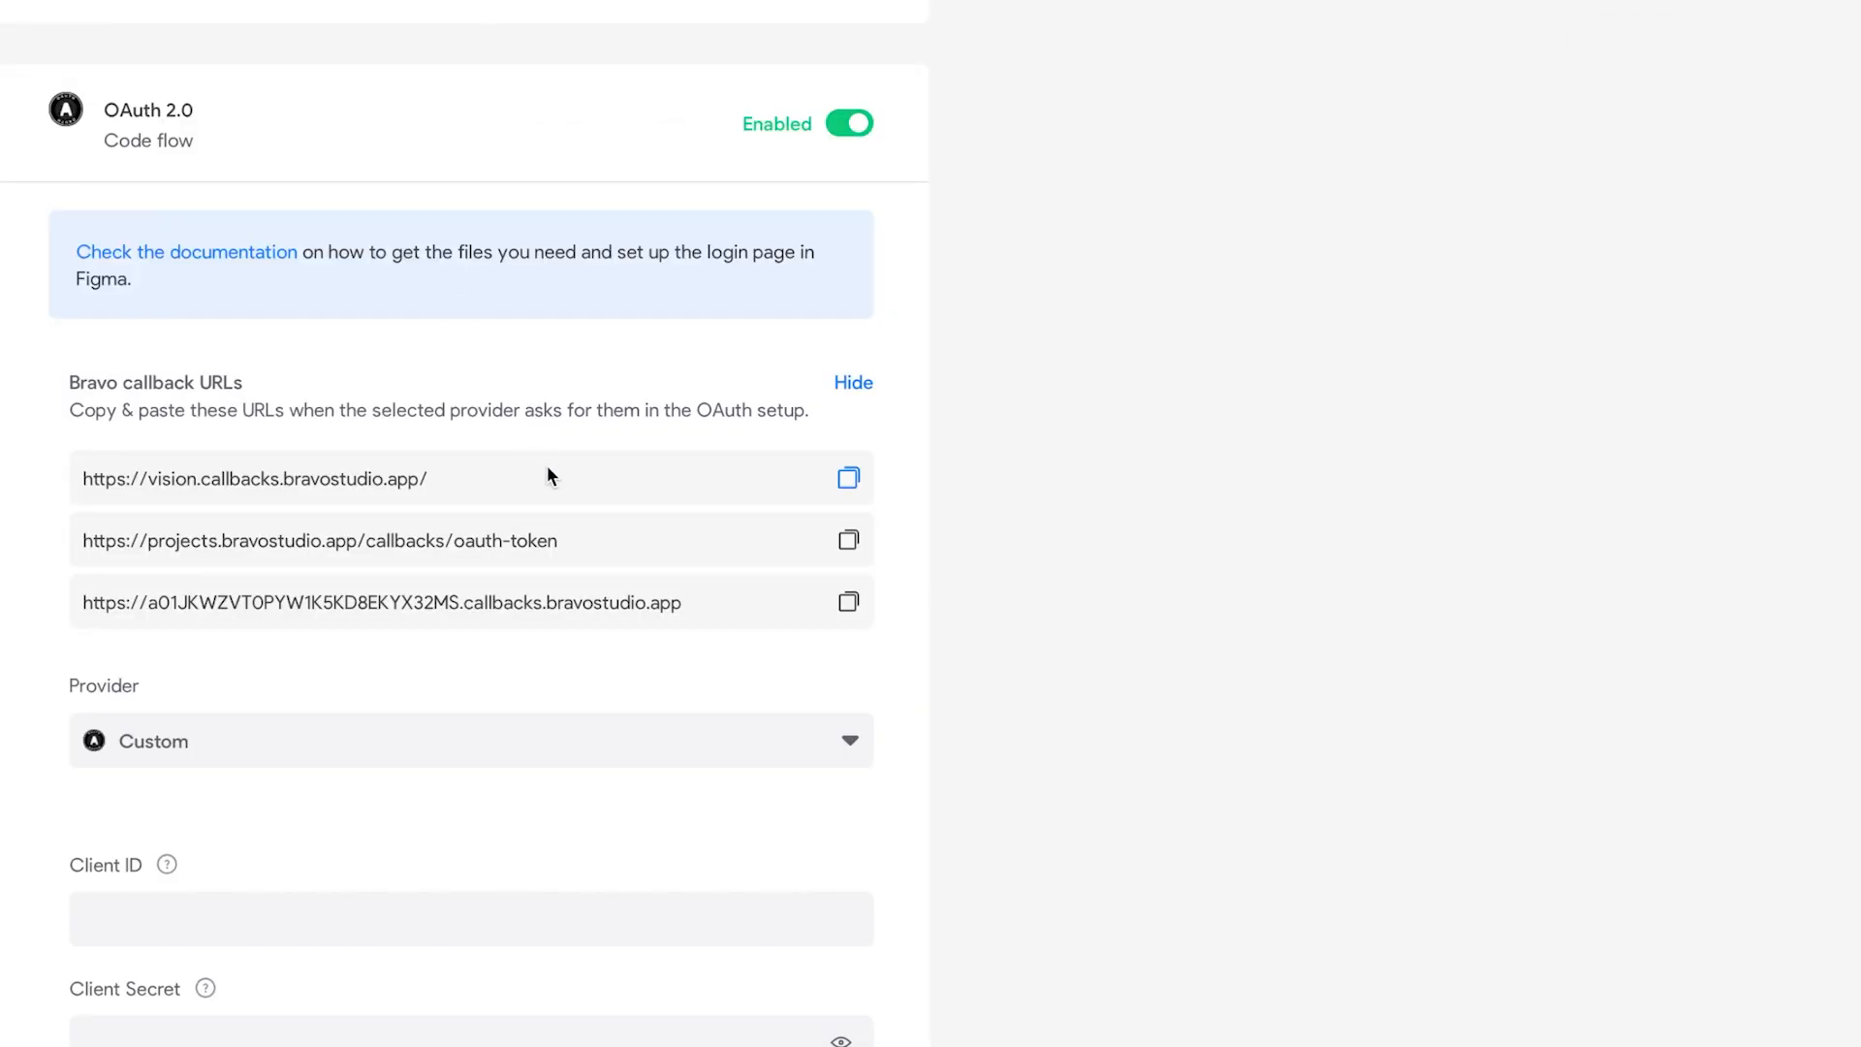
click(848, 540)
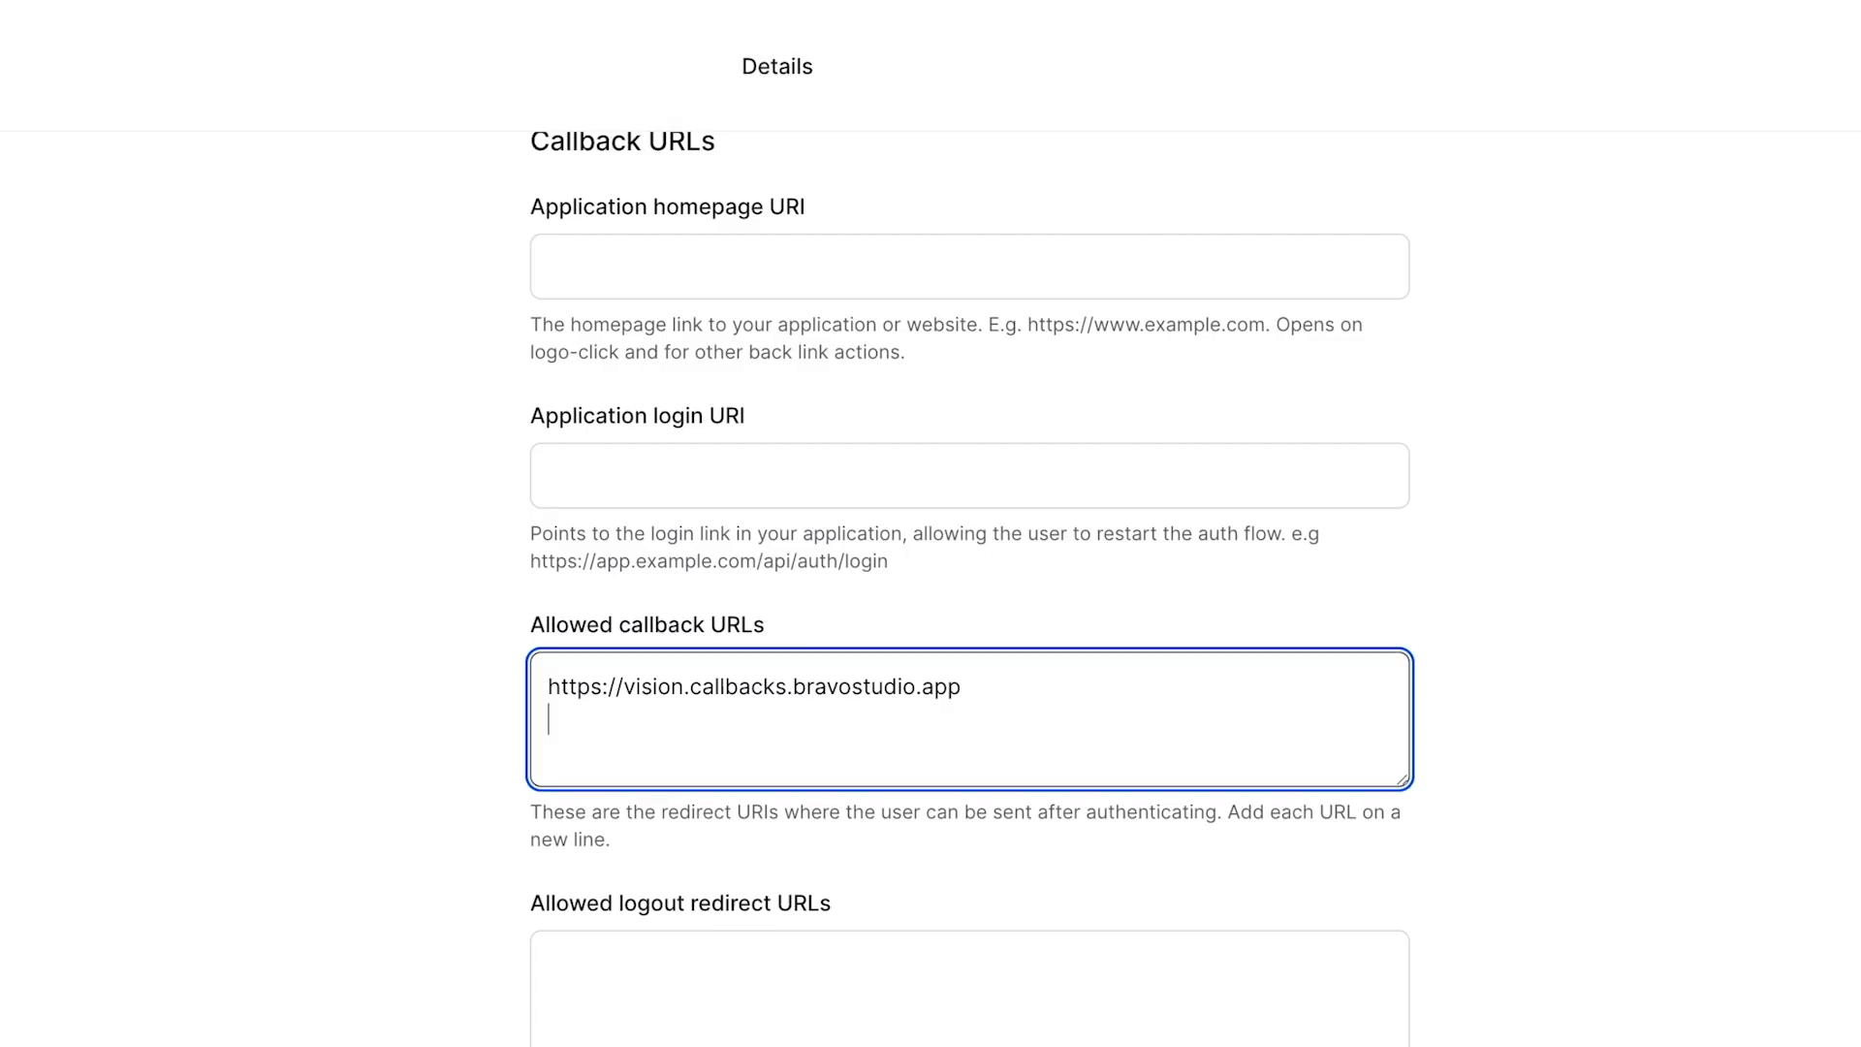
key(ctrl+v)
Step: Add the third Bravo callback URL, then paste Kinde's client ID into Bravo's Client ID field
key(Return)
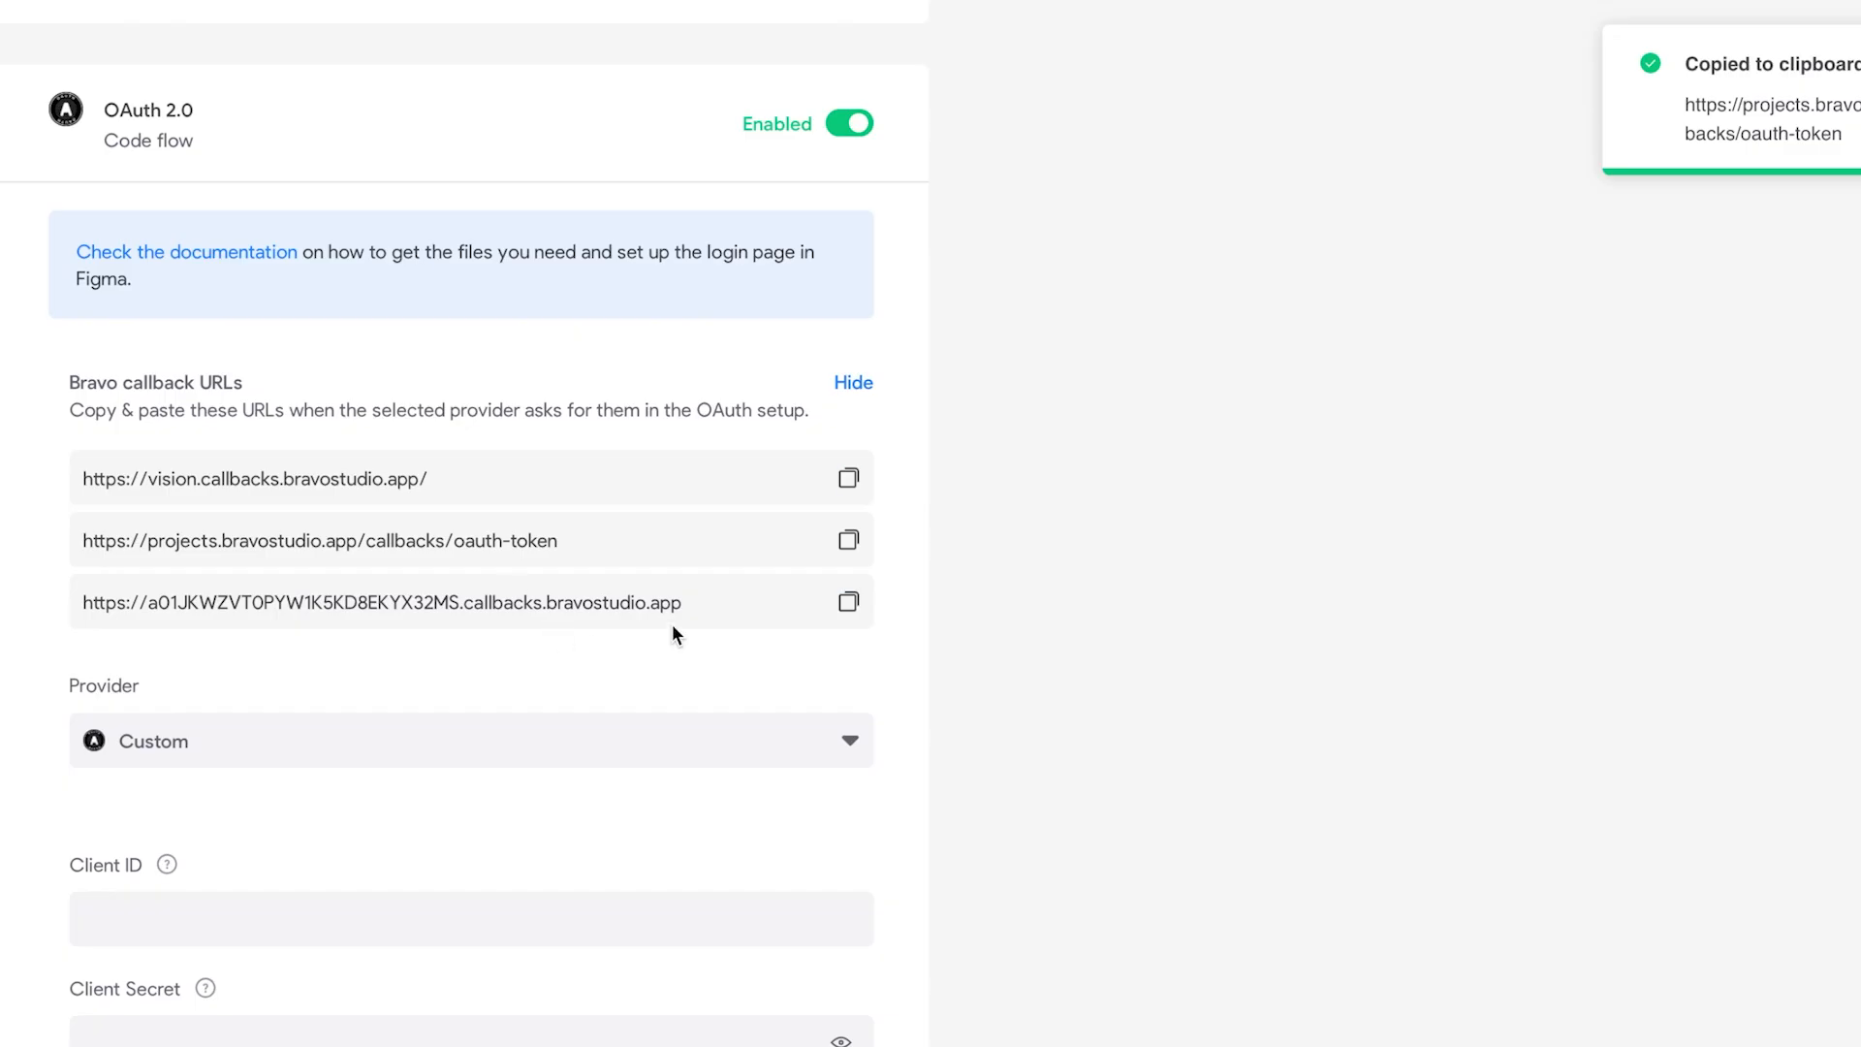
click(848, 602)
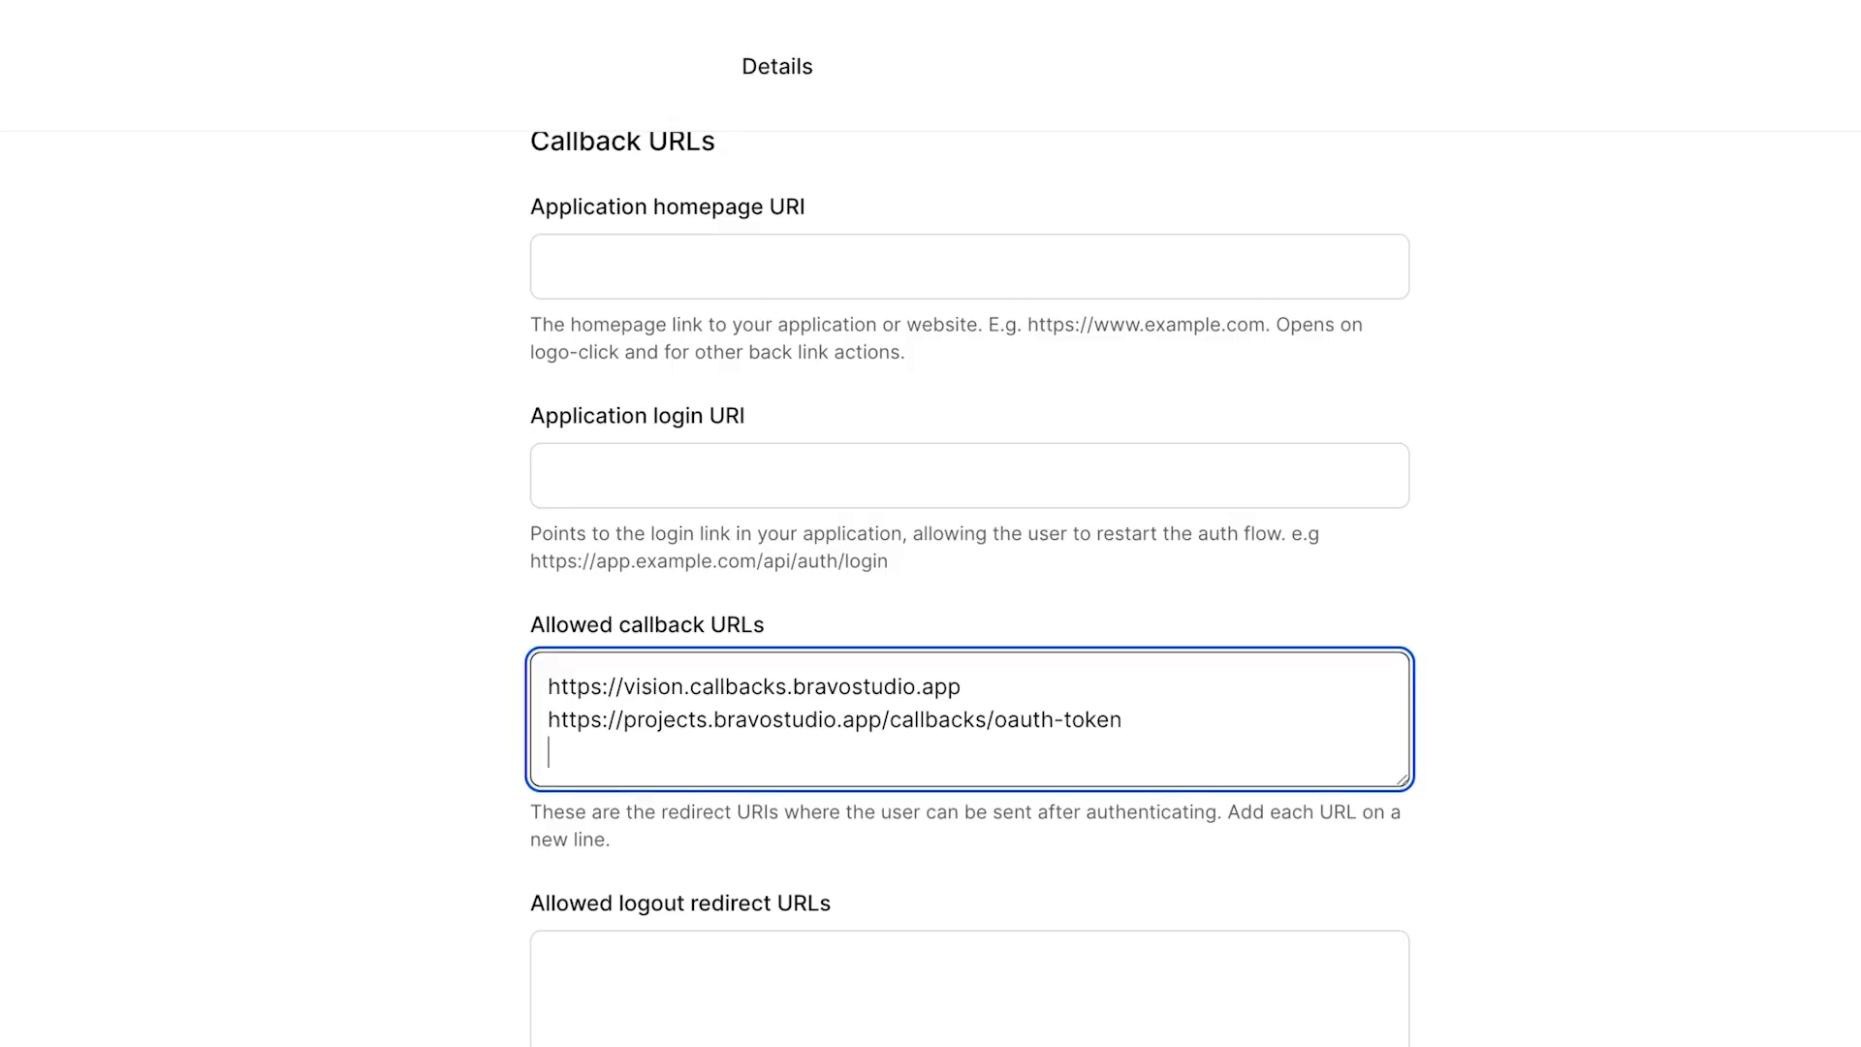
key(ctrl+v)
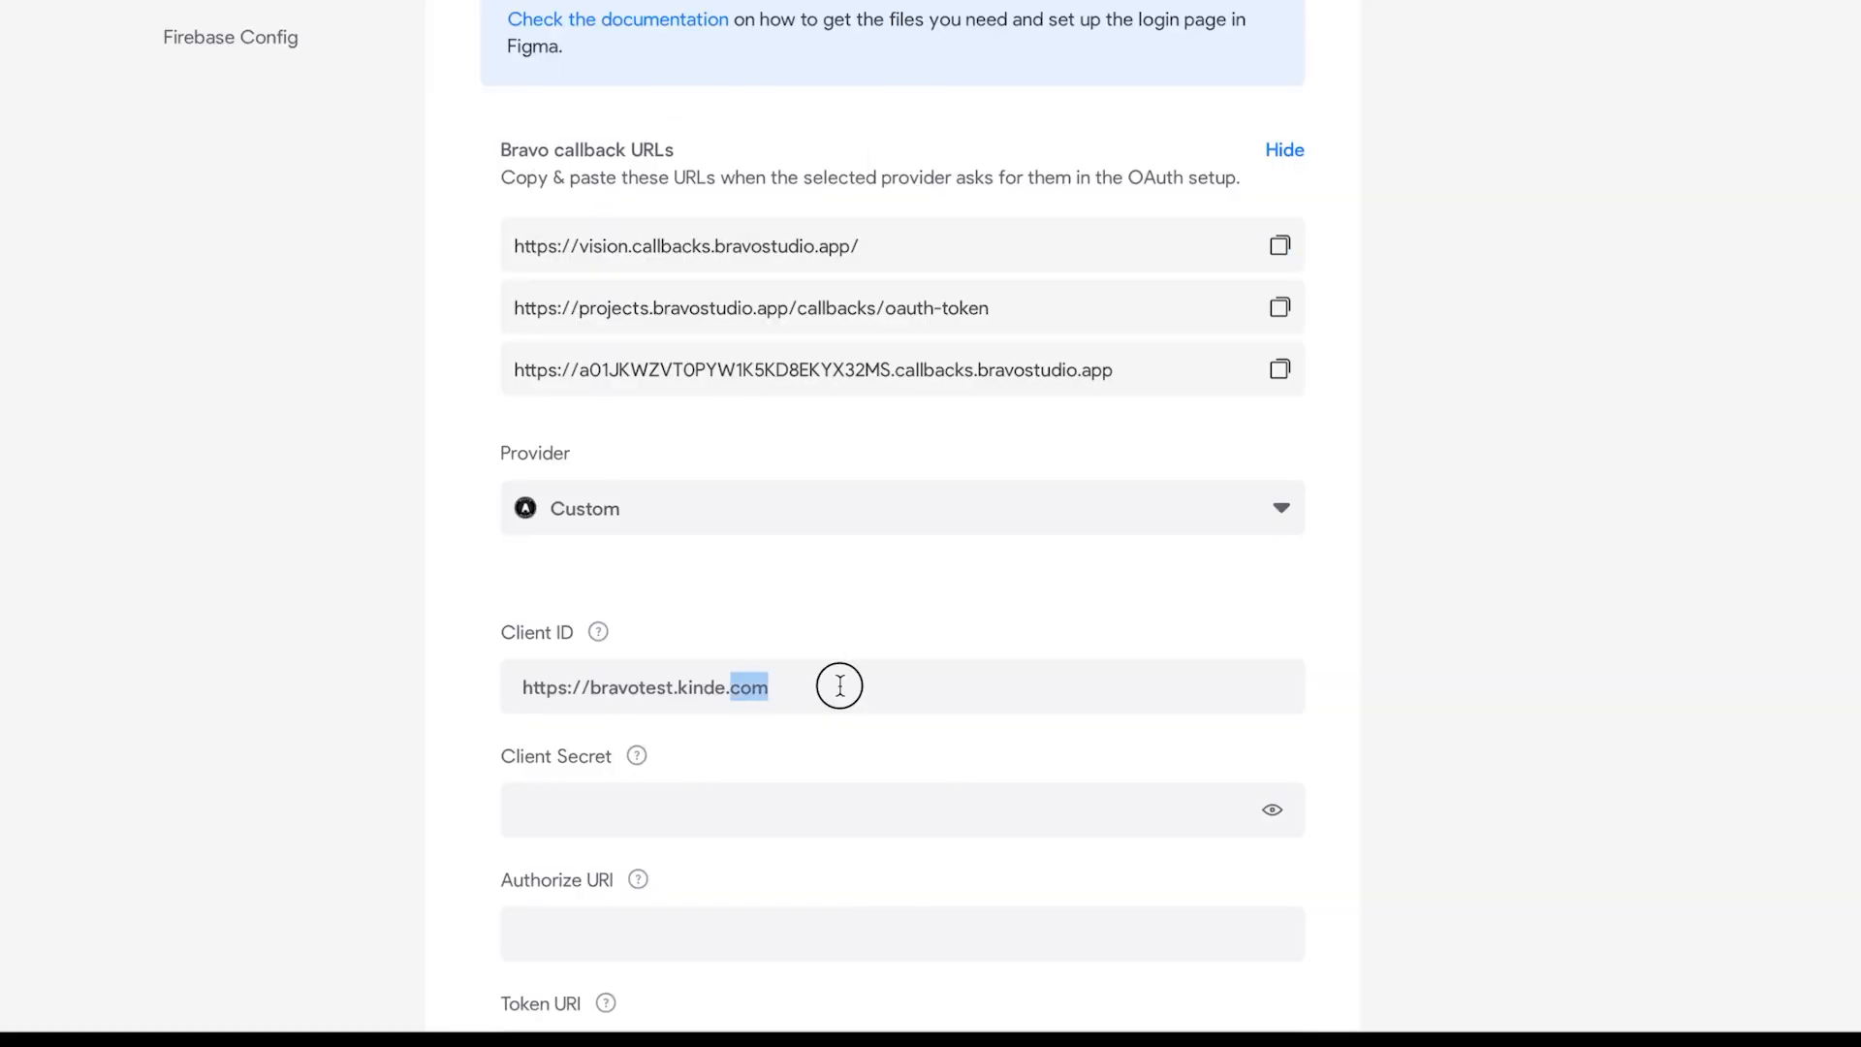
triple_click(840, 684)
key(ctrl+v)
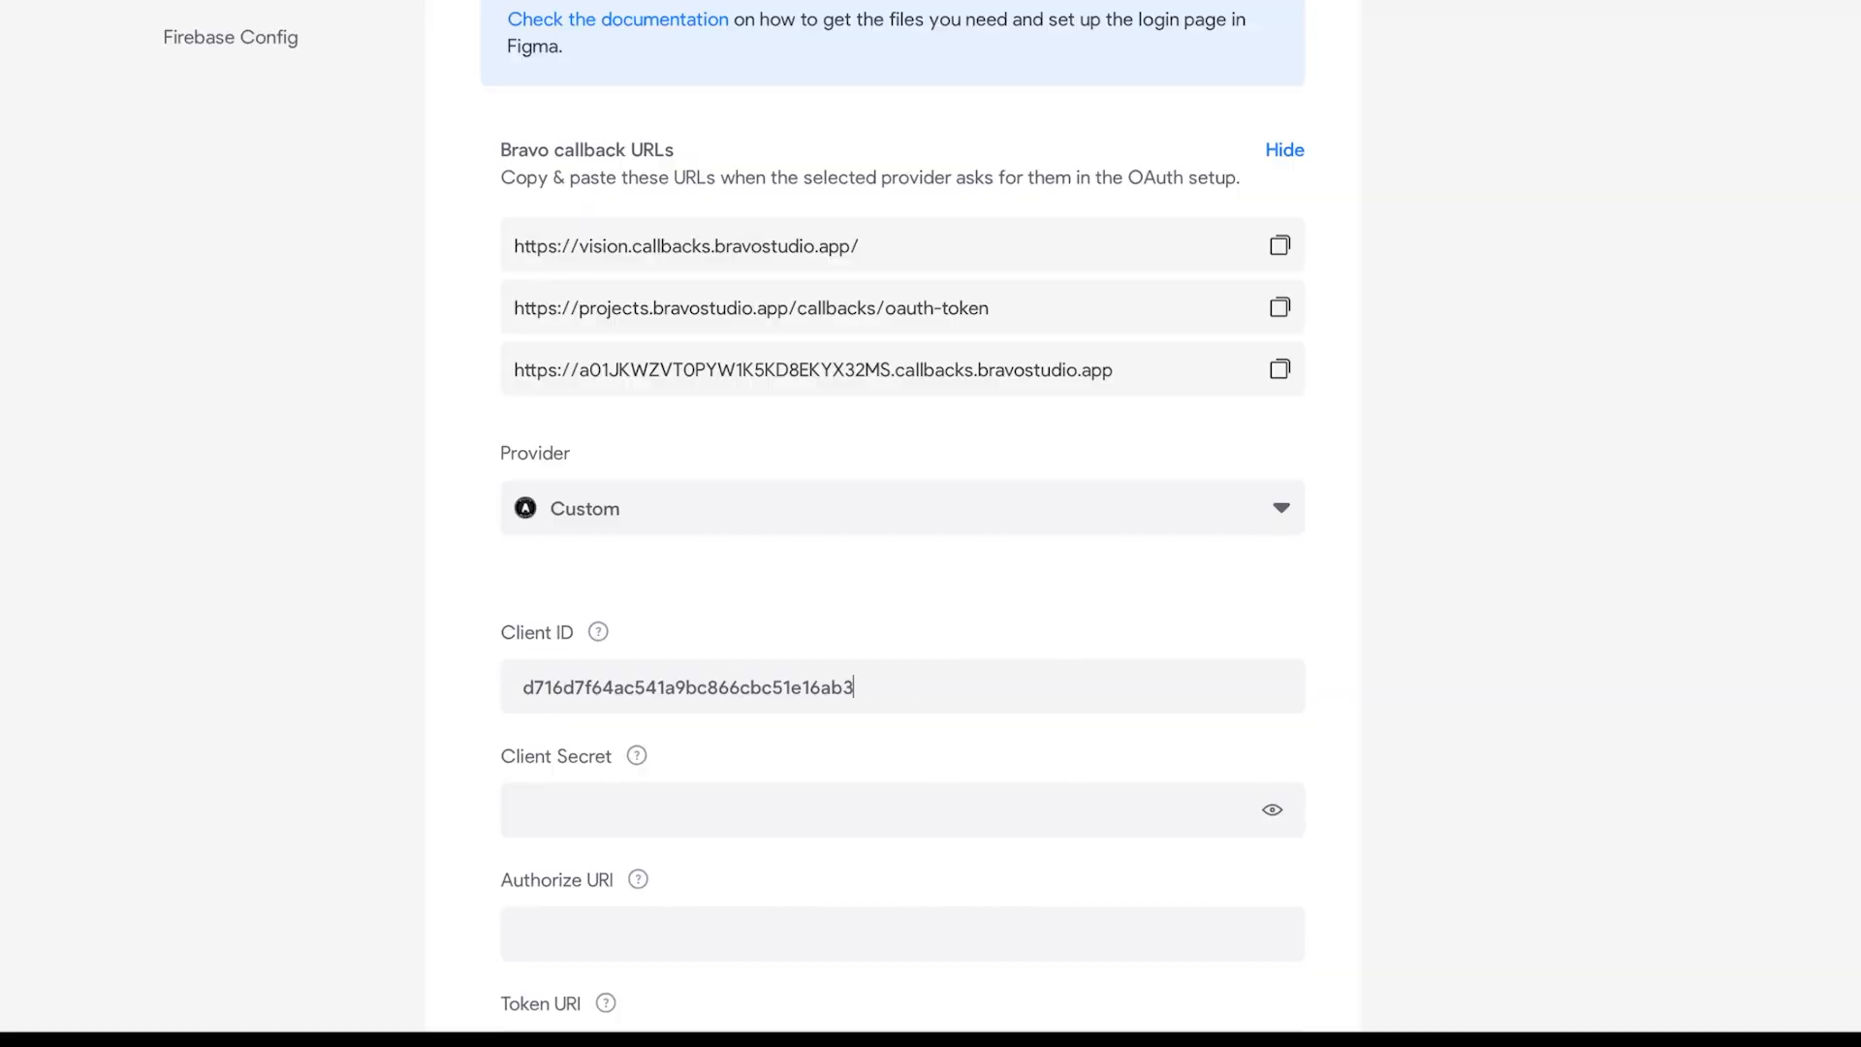
Step: Paste the Kinde client secret into Bravo's Client Secret field
click(772, 797)
key(ctrl+v)
scroll(1536, 642, up, 5)
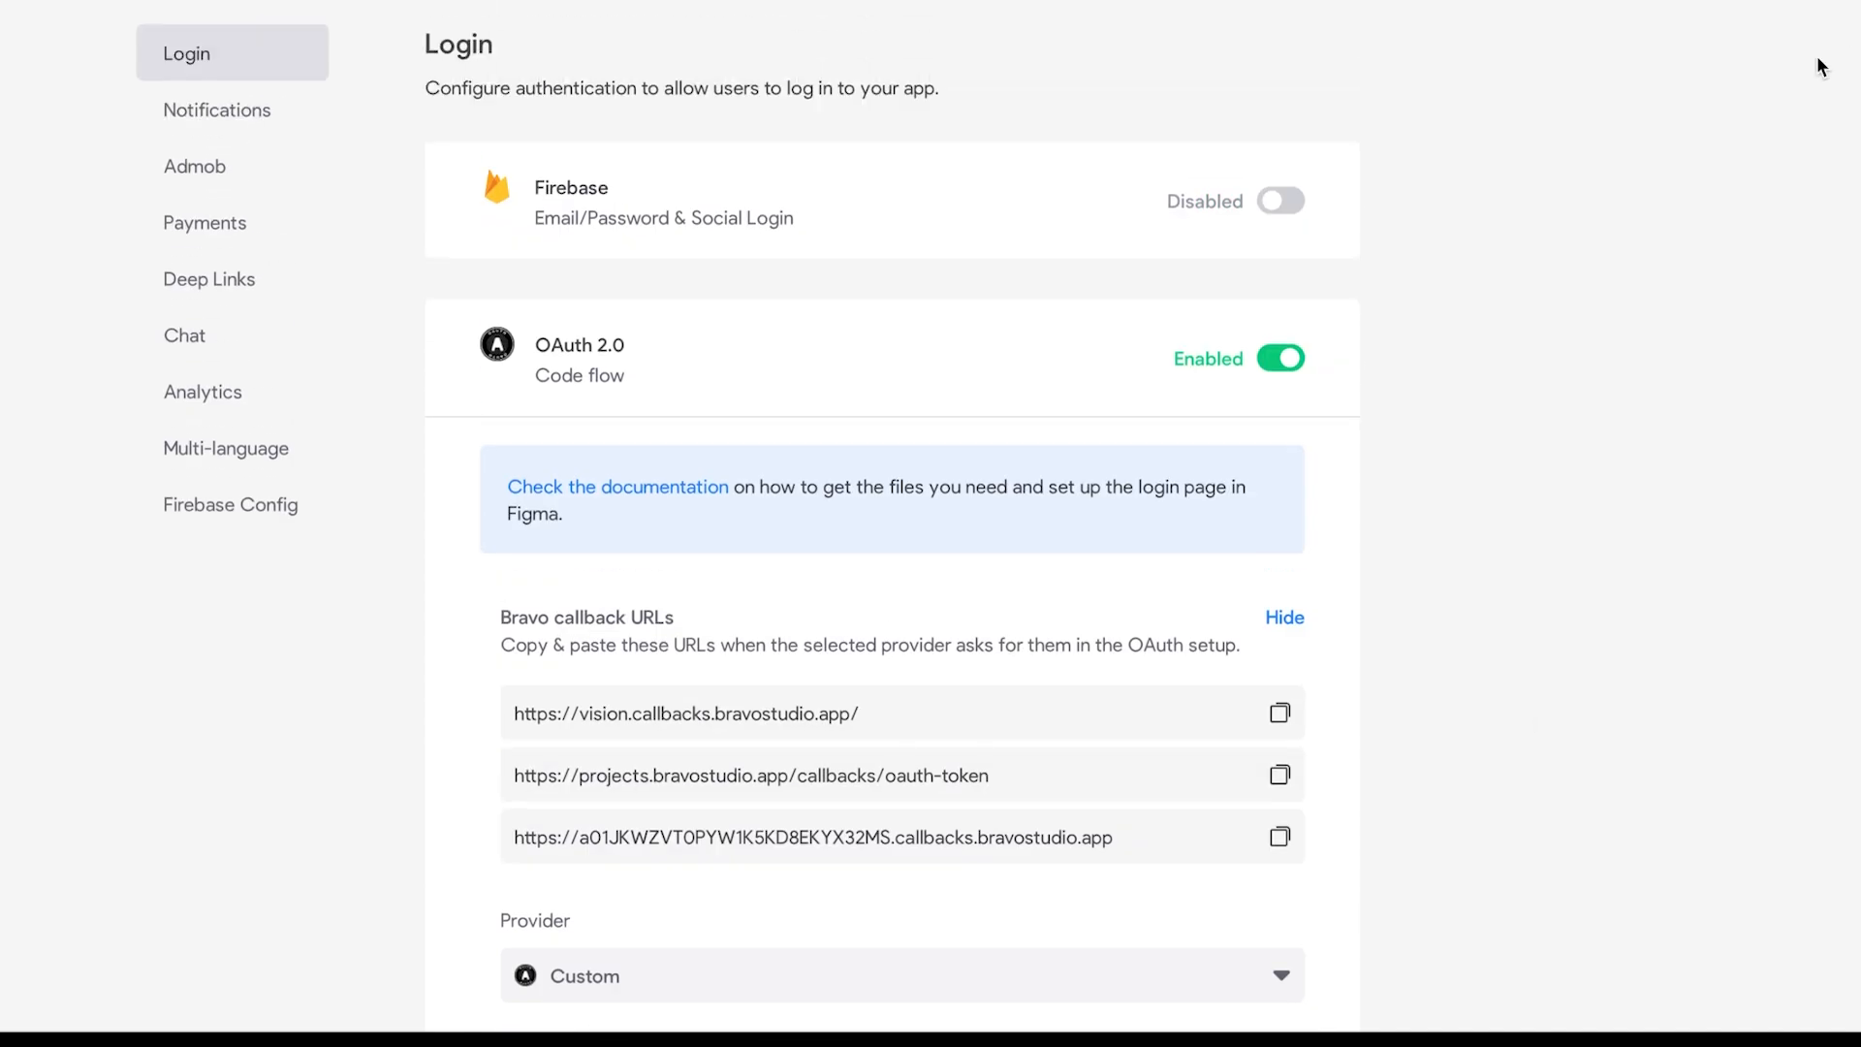
scroll(1626, 207, down, 10)
Step: Try saving the OAuth login settings, then submit the new Xano account sign-up
click(1143, 669)
scroll(1289, 441, up, 5)
scroll(1295, 436, up, 1)
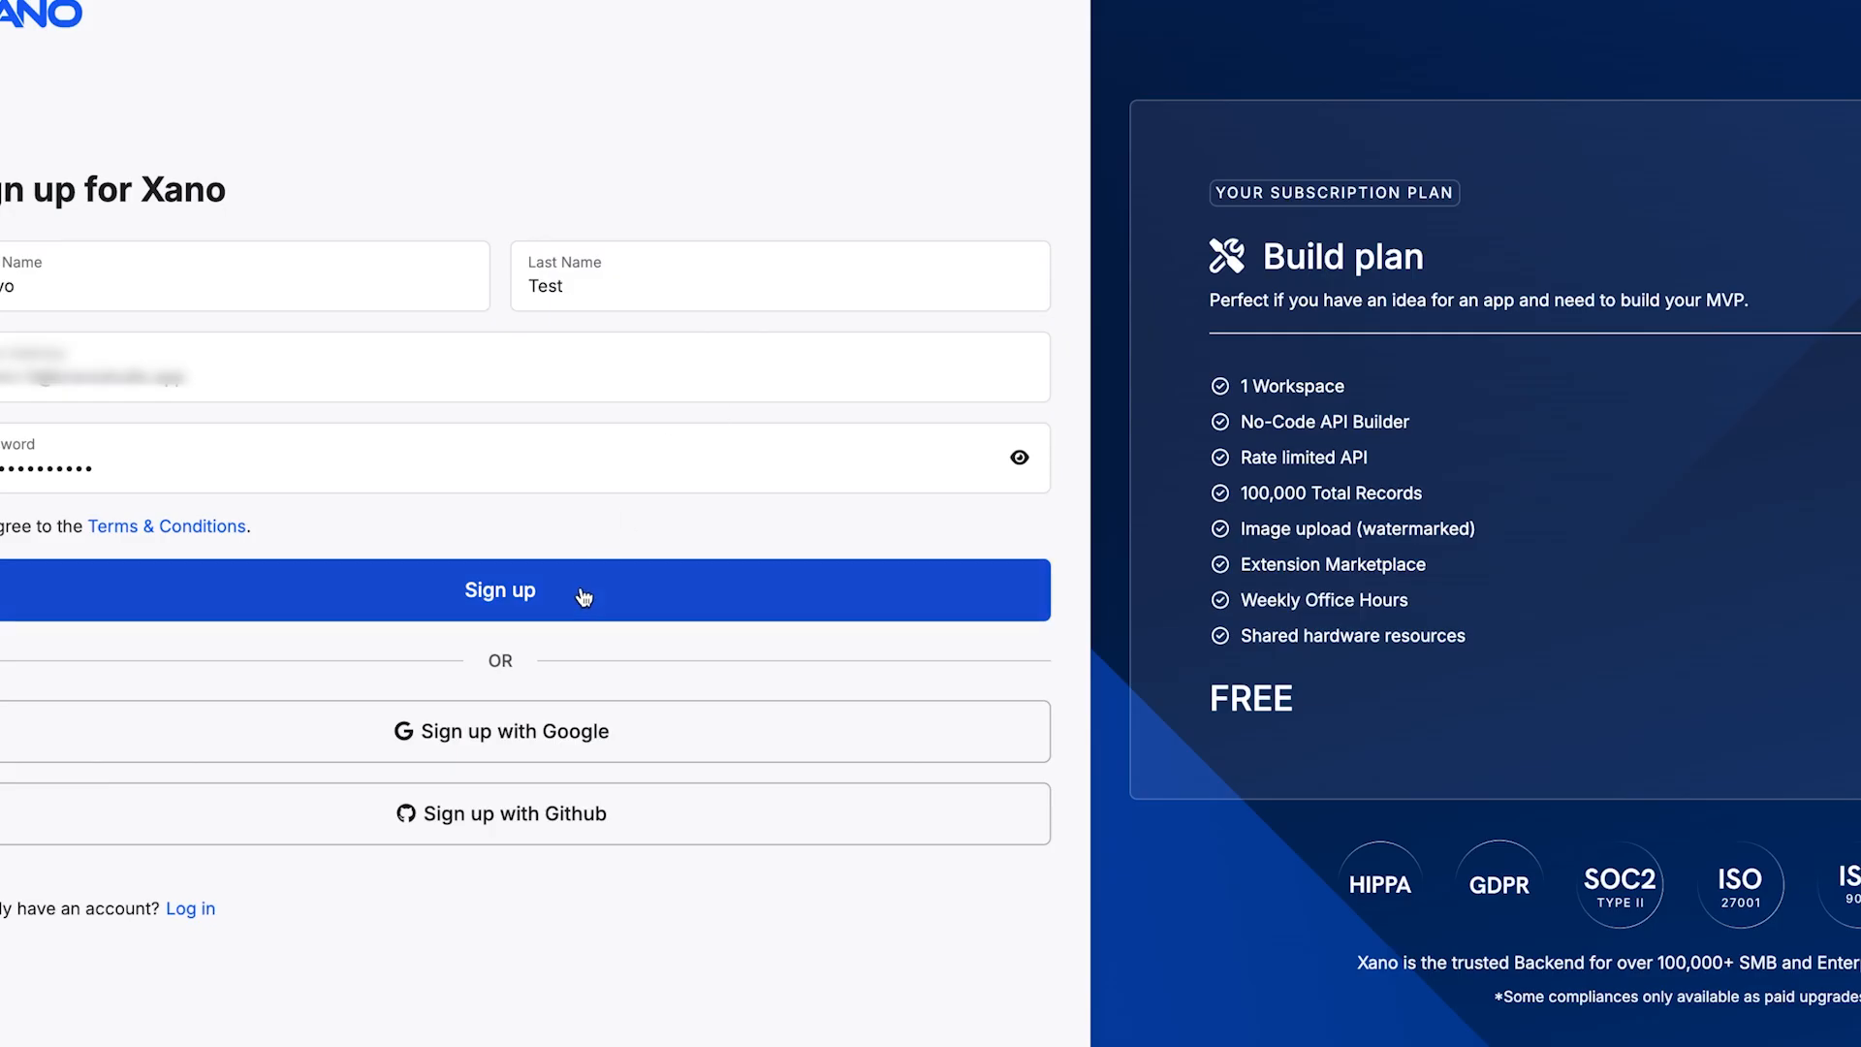
click(583, 591)
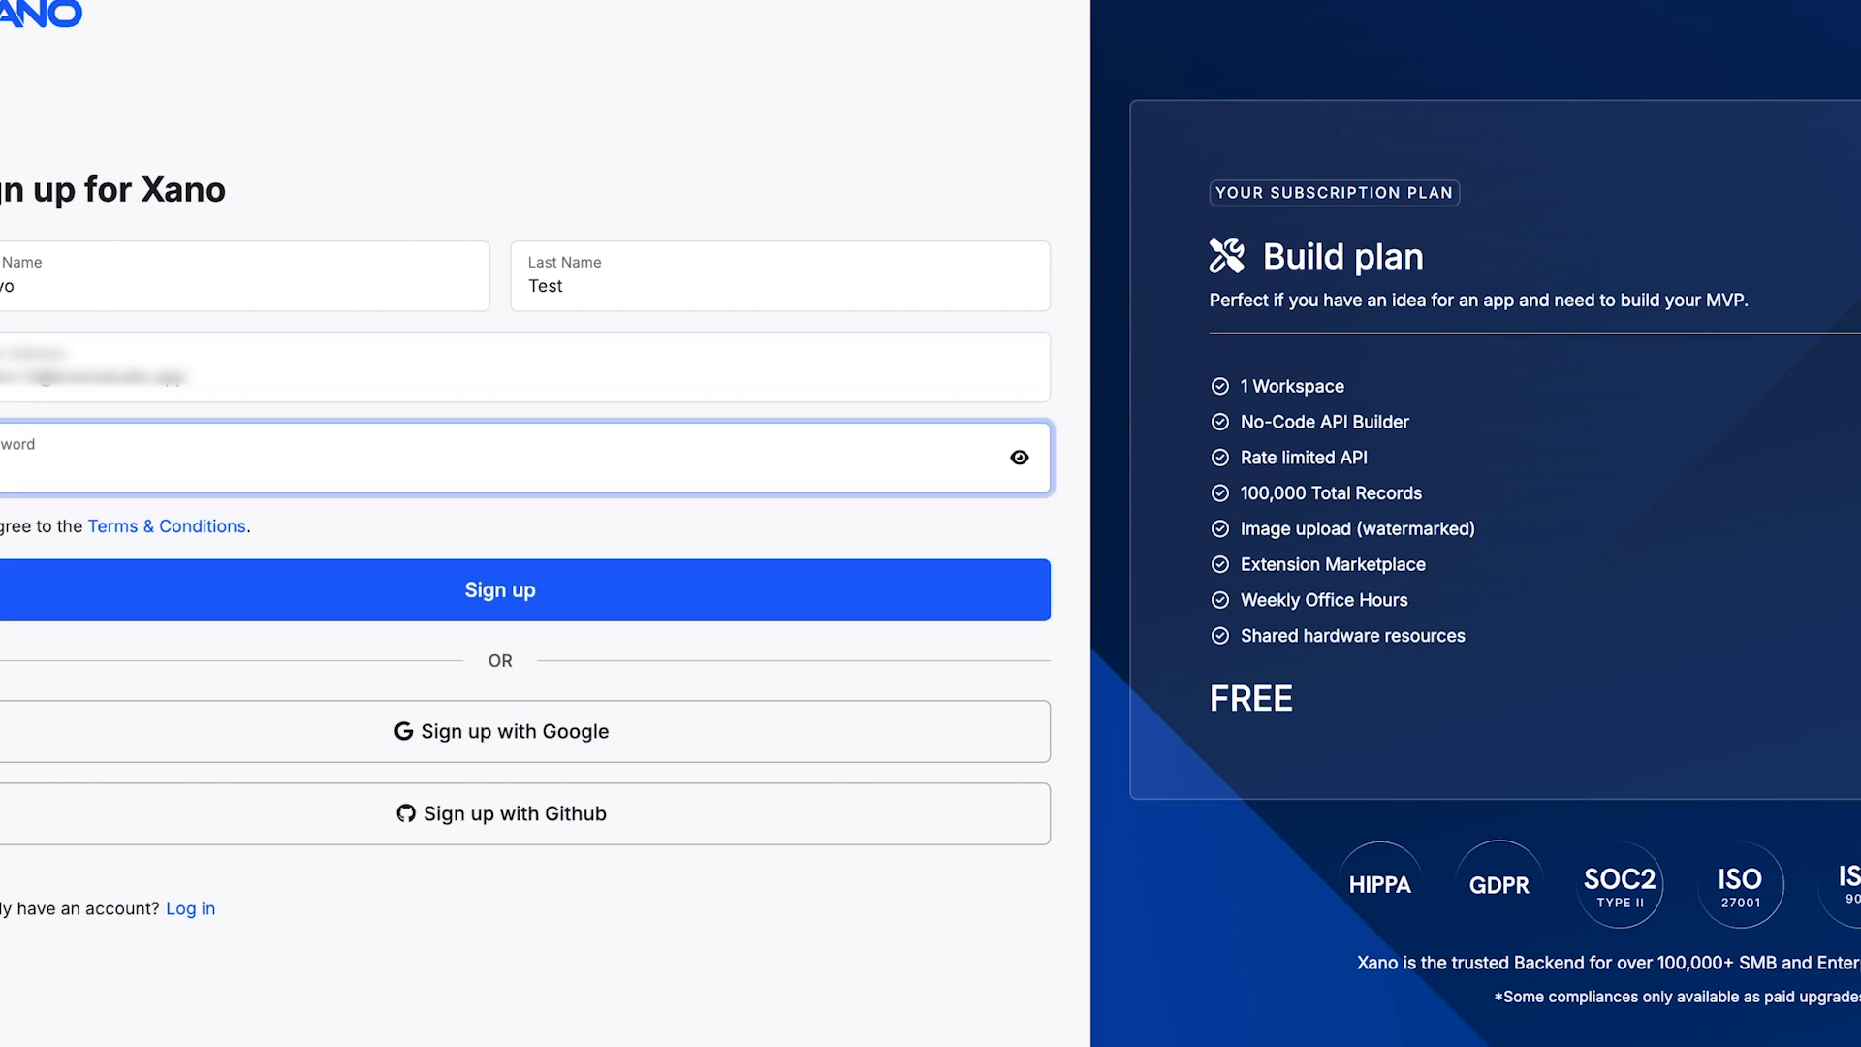
Step: Enter the Xano account password and install the Bravo External Oauth / Xano snippet into the workspace
text(••••••••••••)
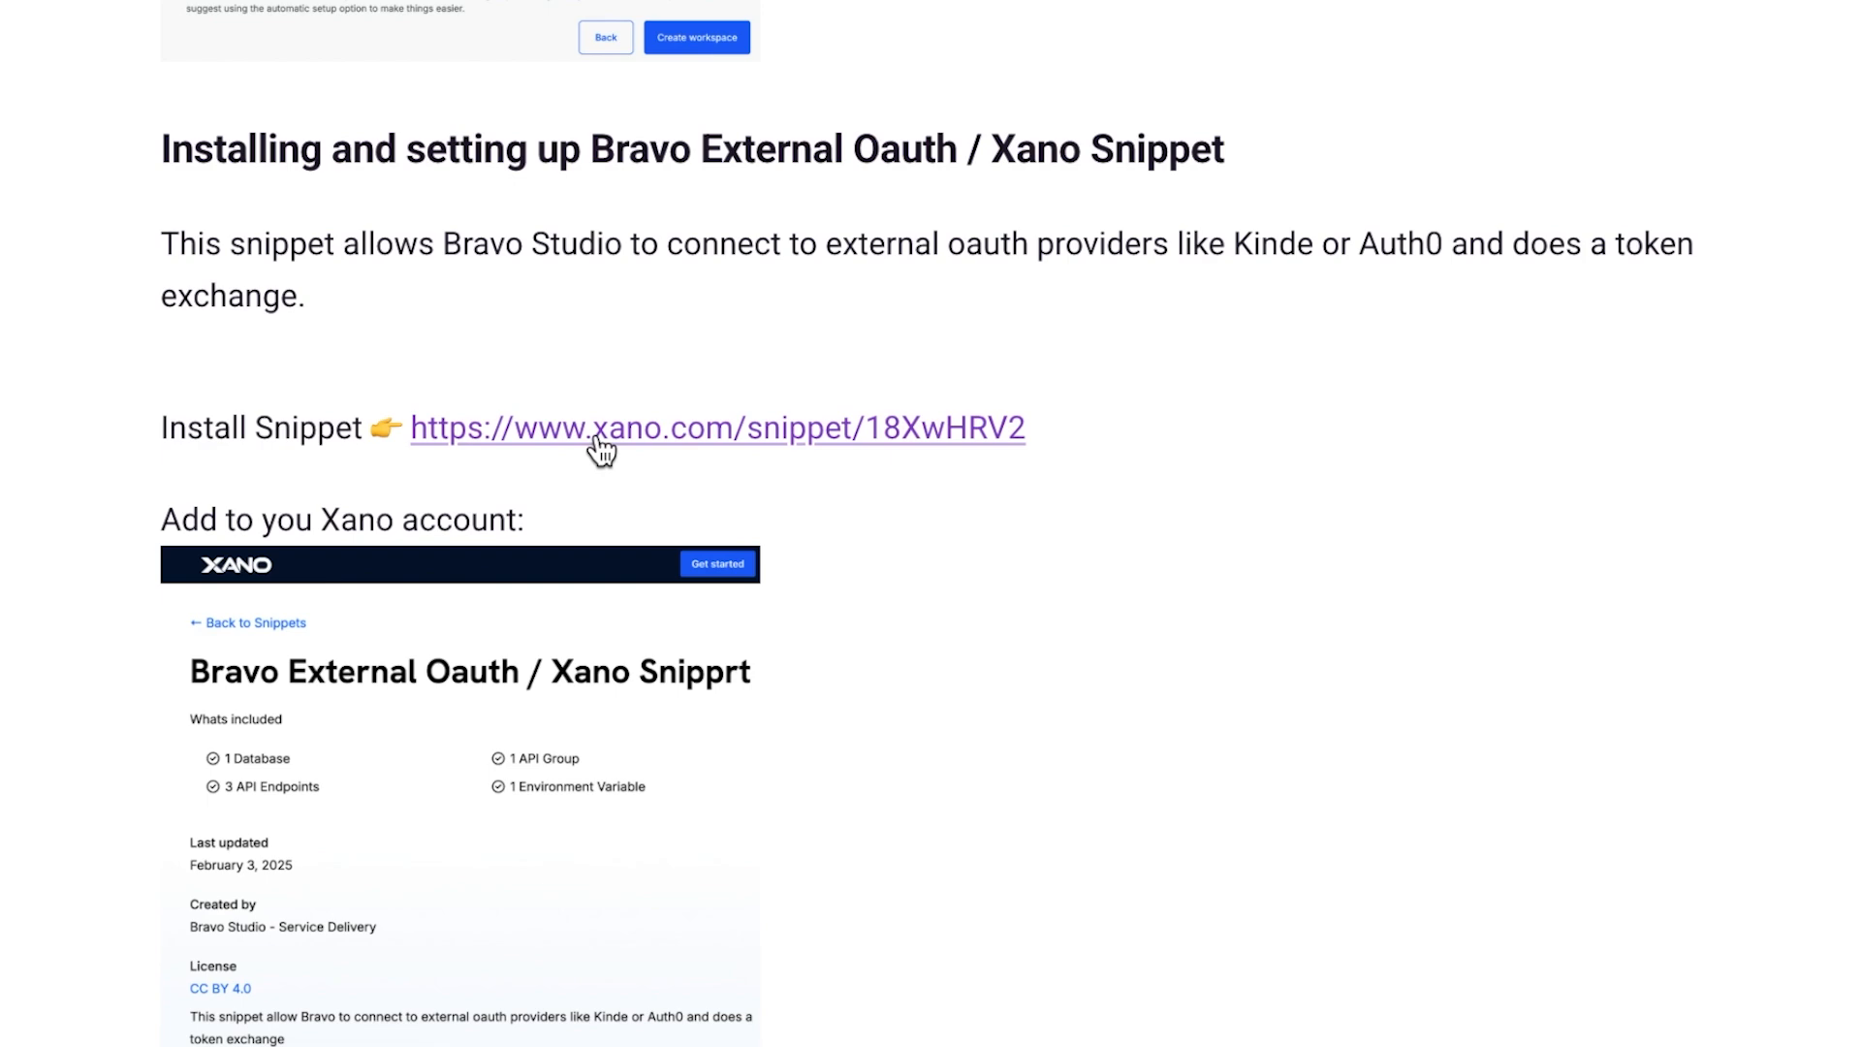
click(601, 447)
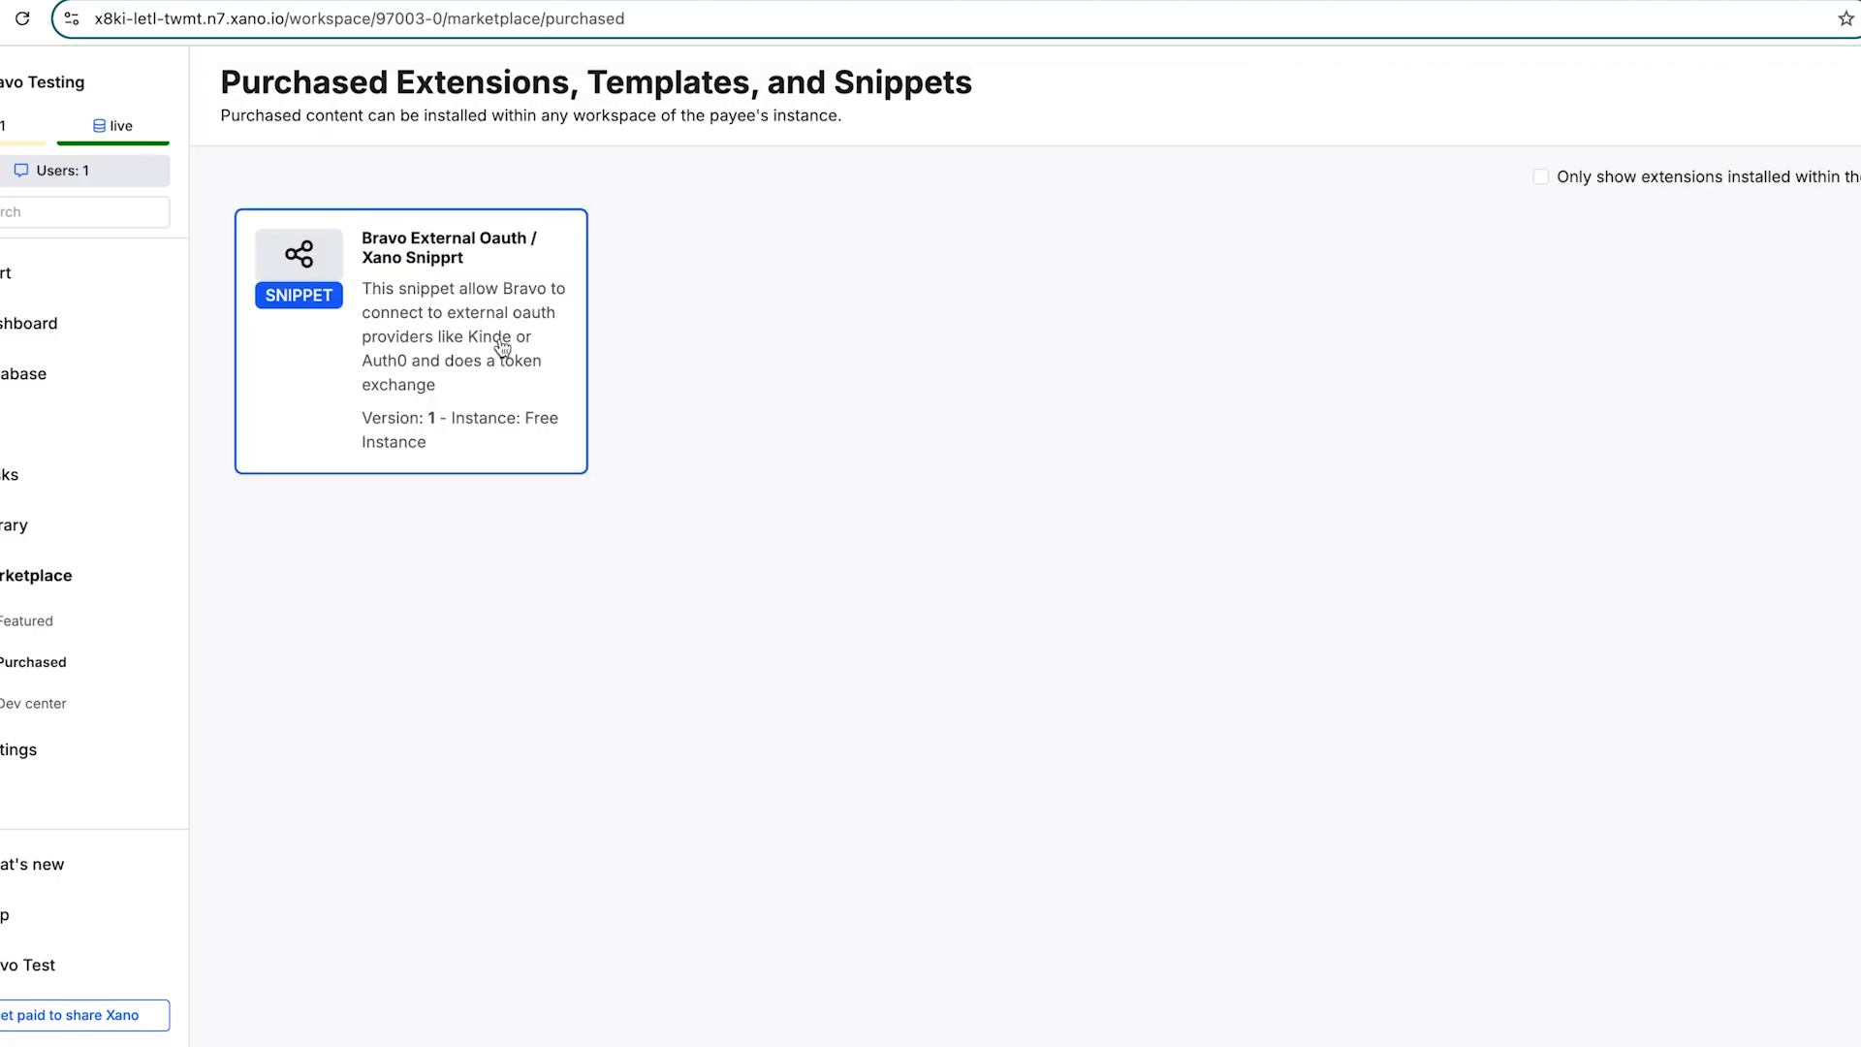
click(507, 349)
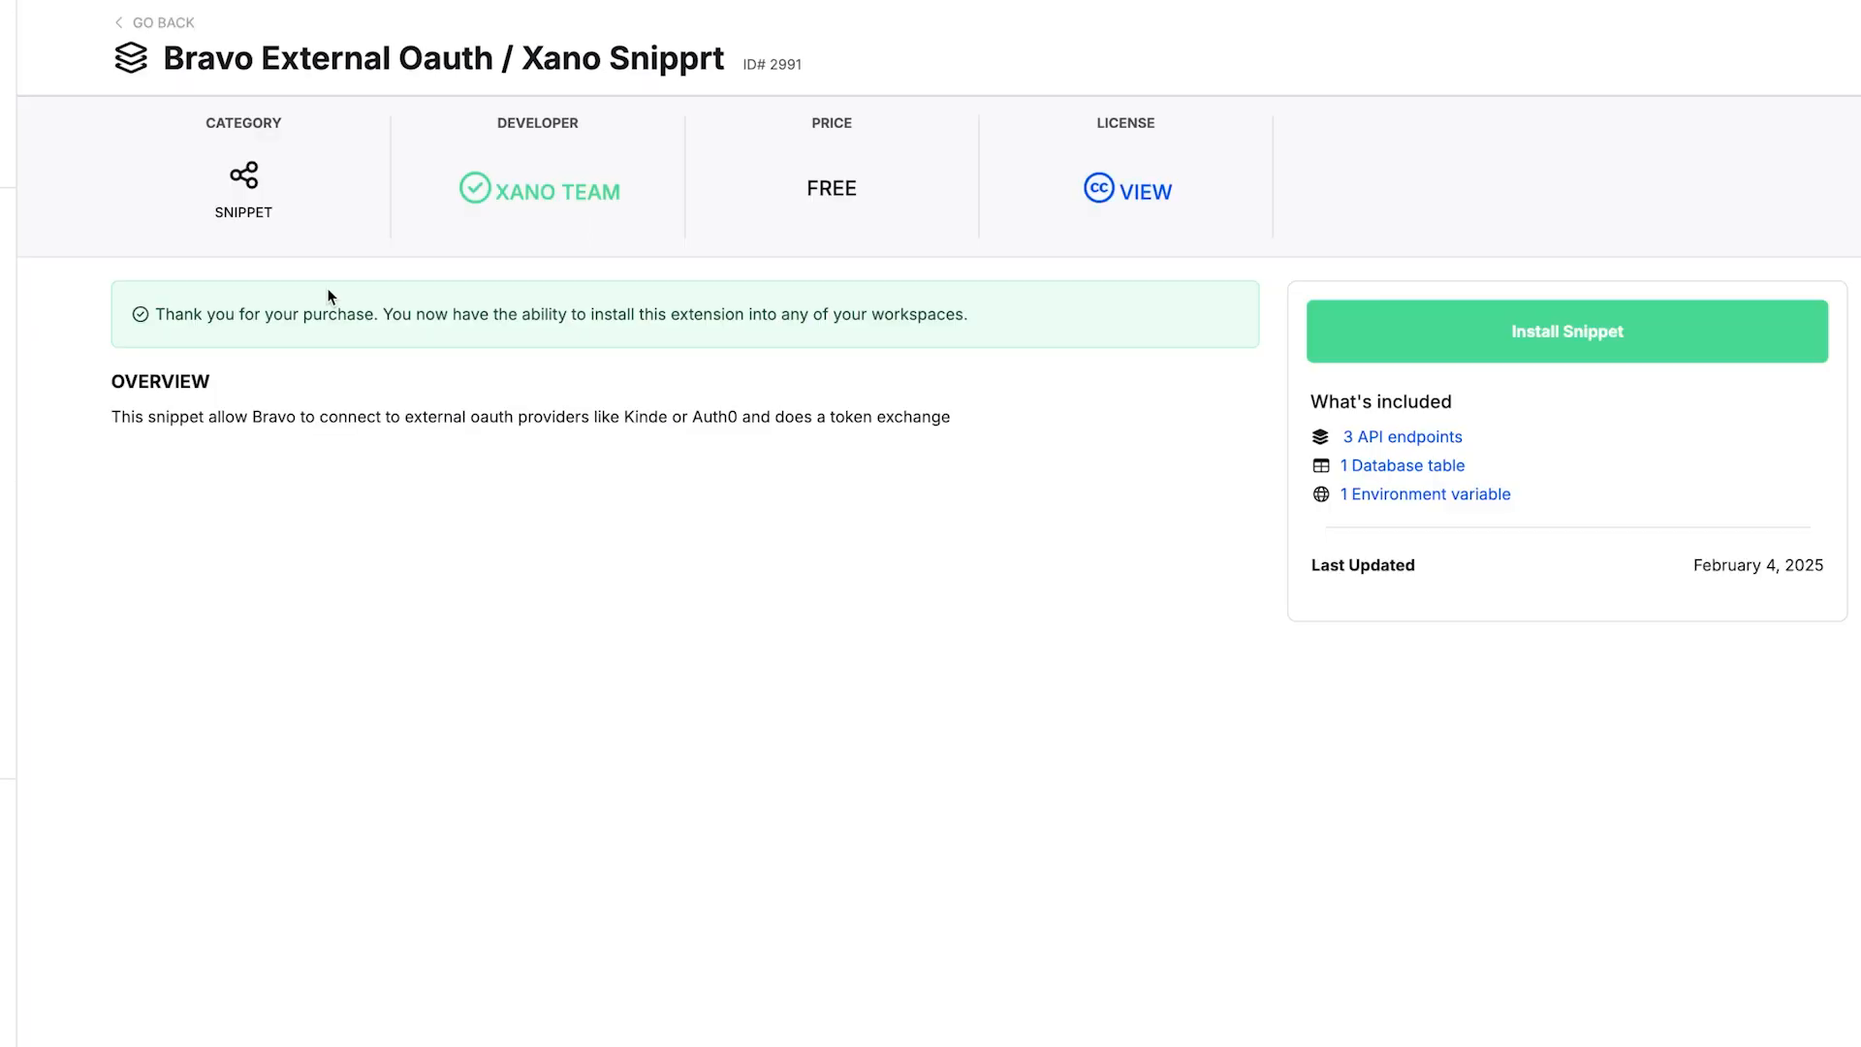
click(1500, 333)
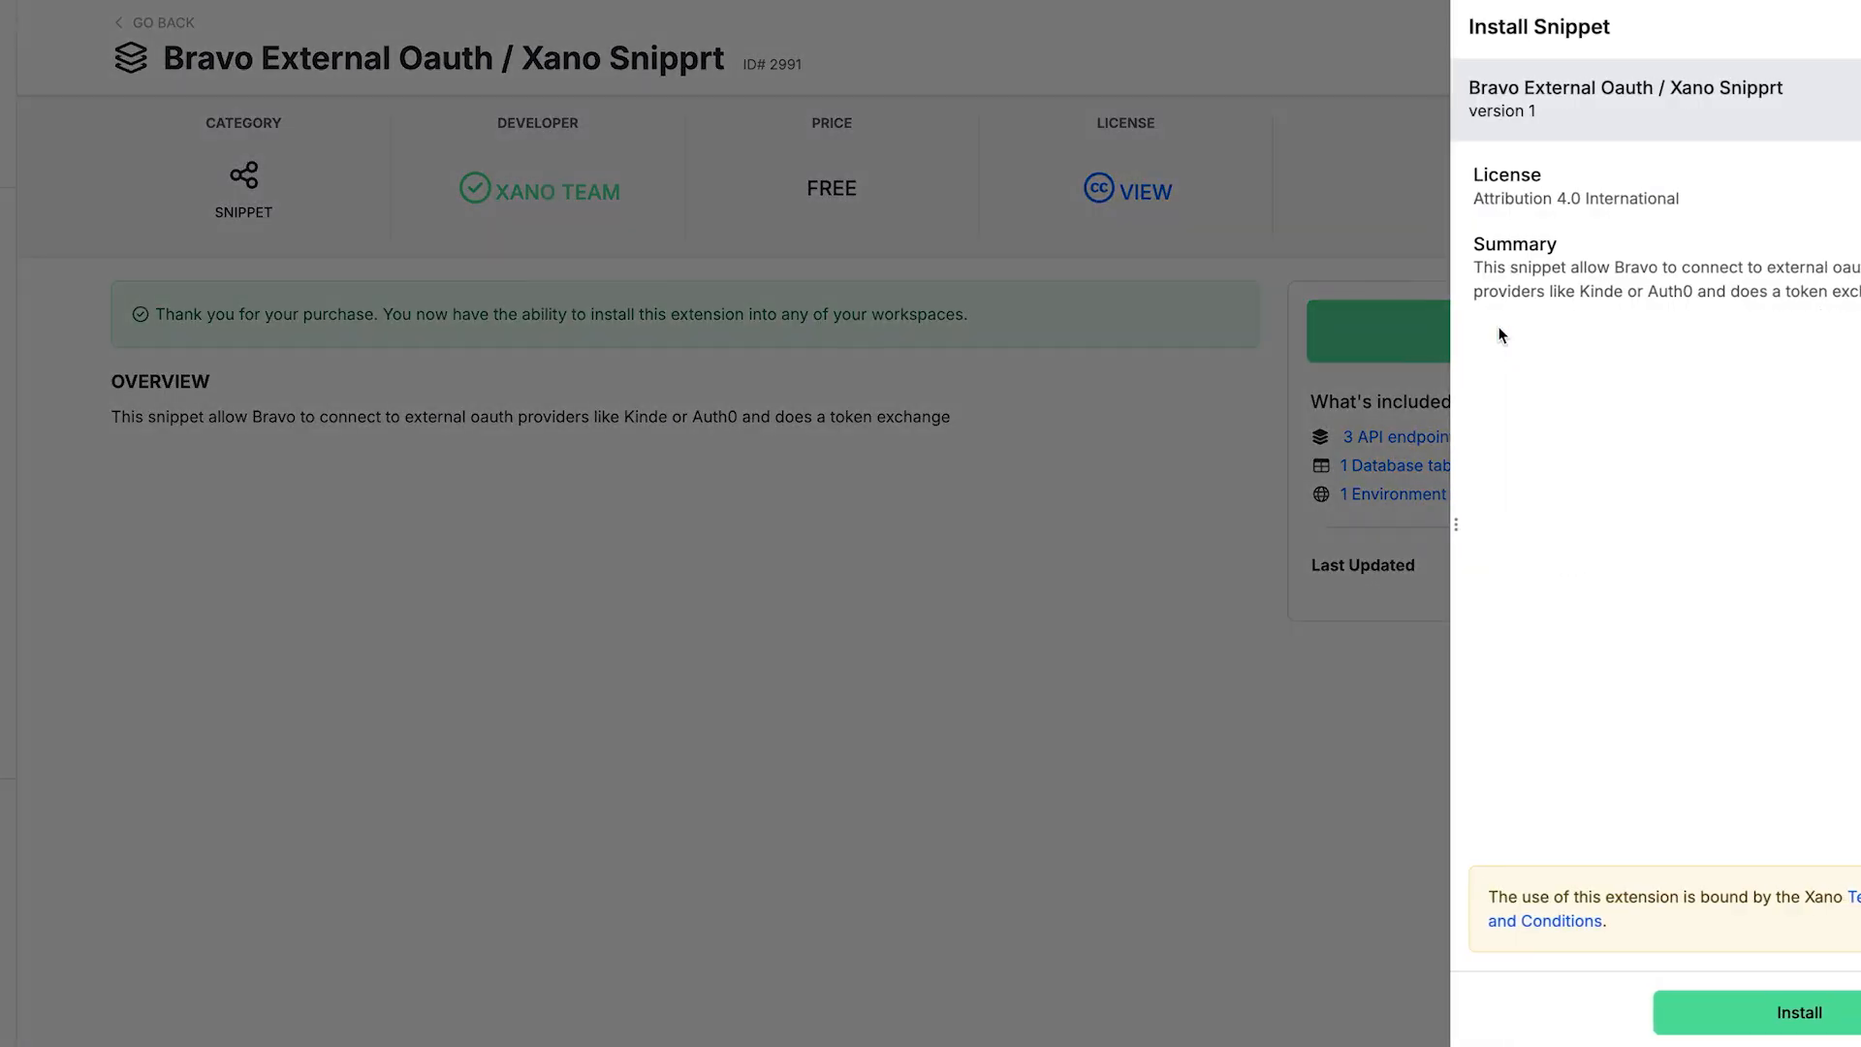
click(1759, 1017)
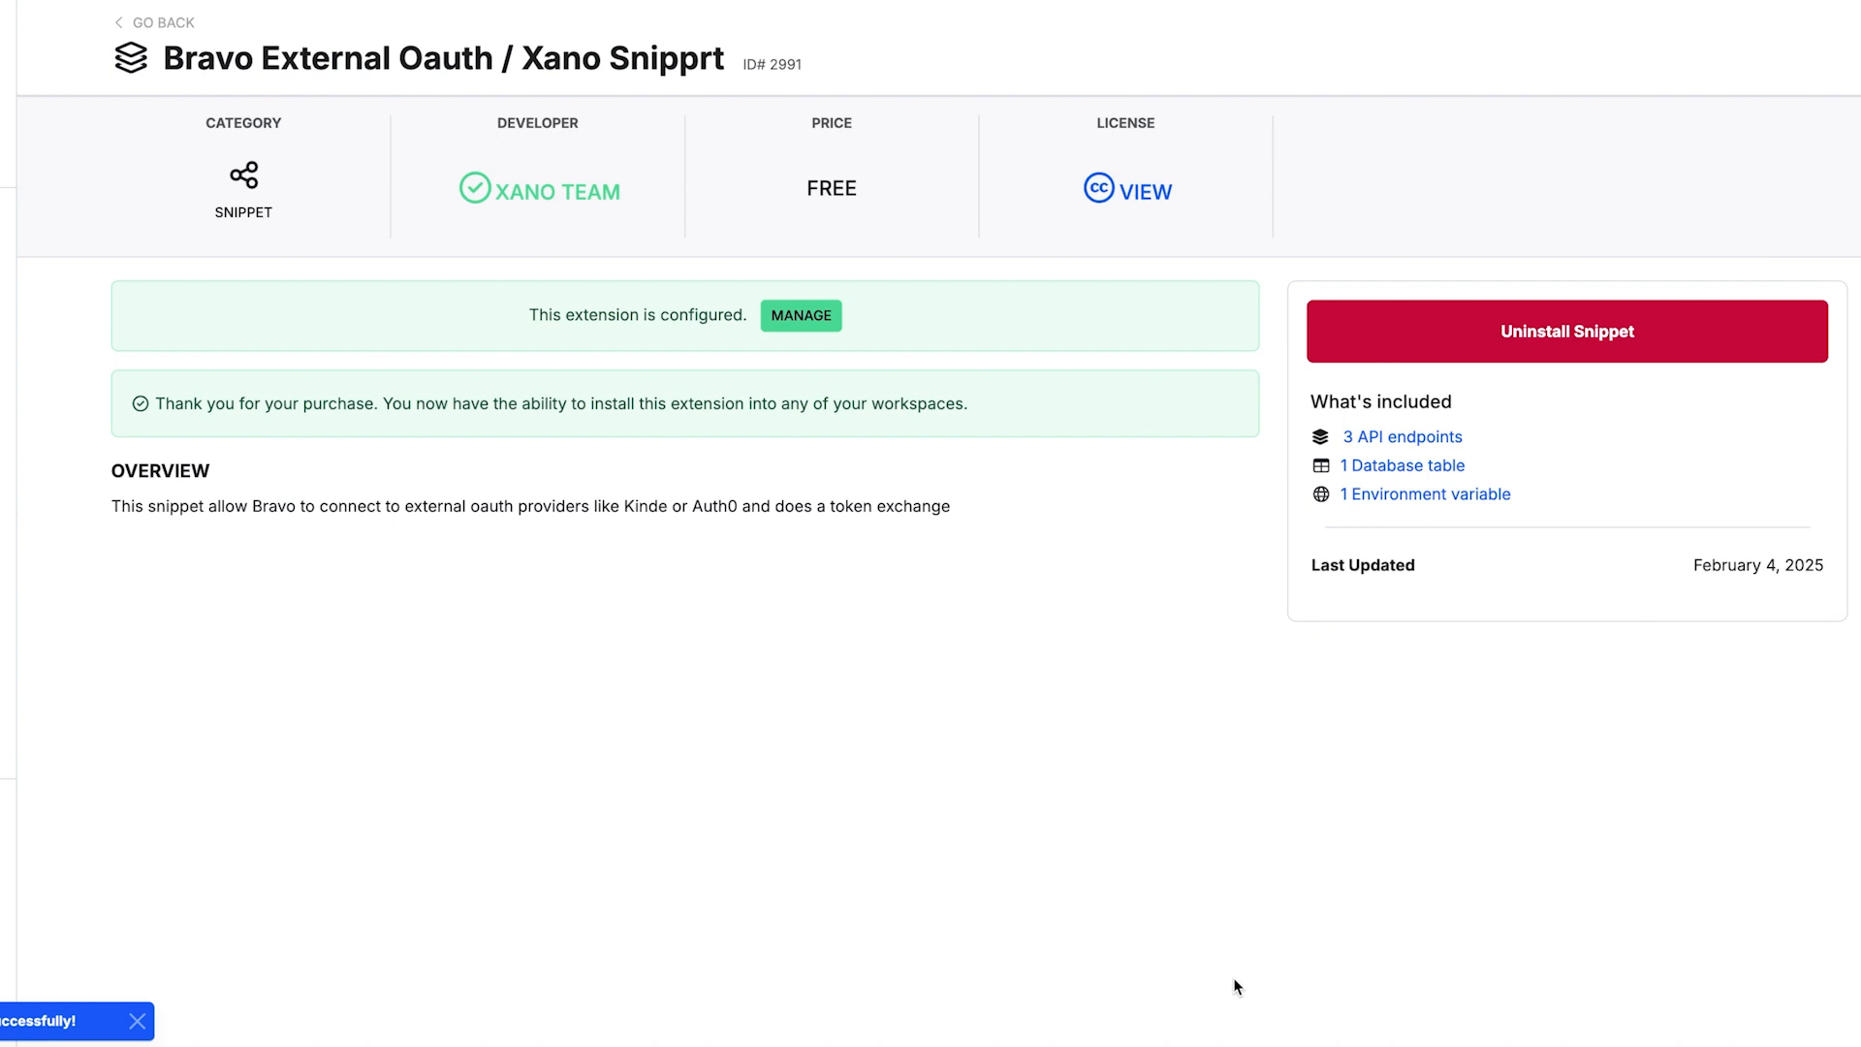
Step: Select and copy bravotest.kinde.com from the Kinde app's domain key
drag(849, 450, 665, 472)
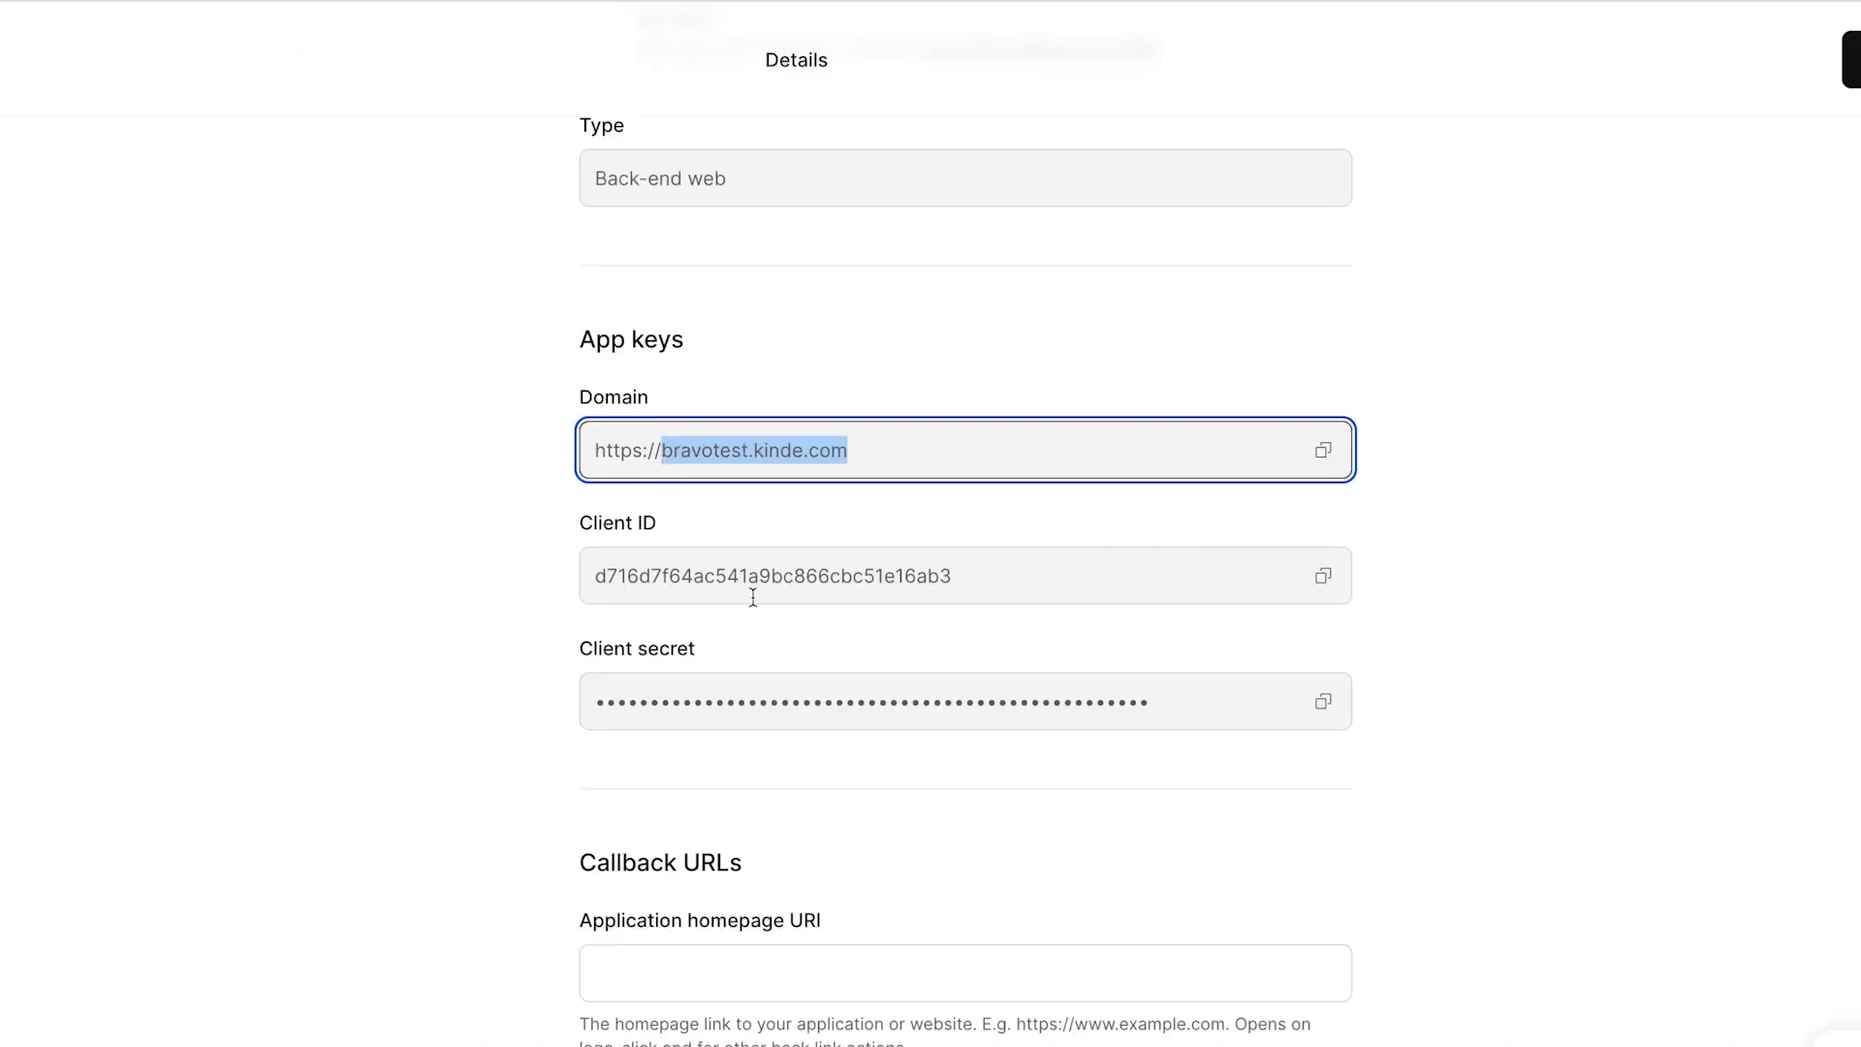
scroll(748, 931, down, 1)
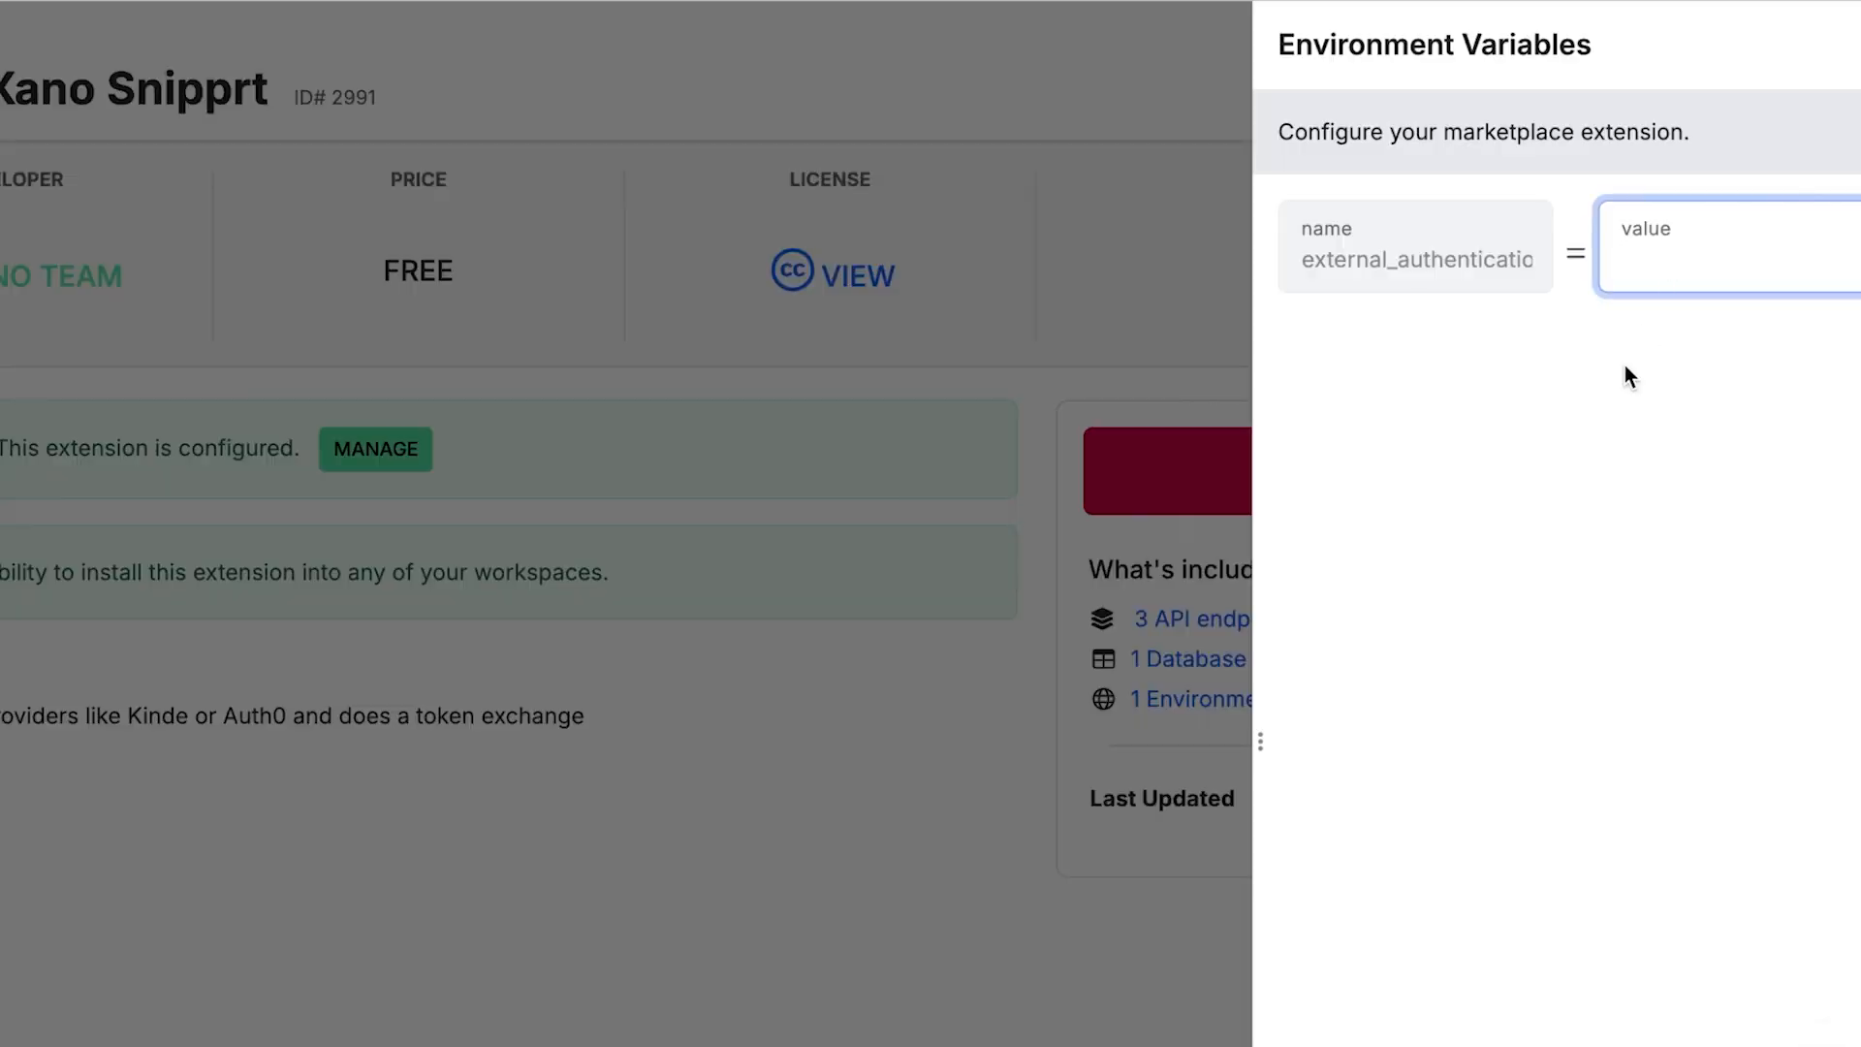
Step: Save bravotest.kinde.com as the external_authentication environment variable value and close the panel
key(ctrl+v)
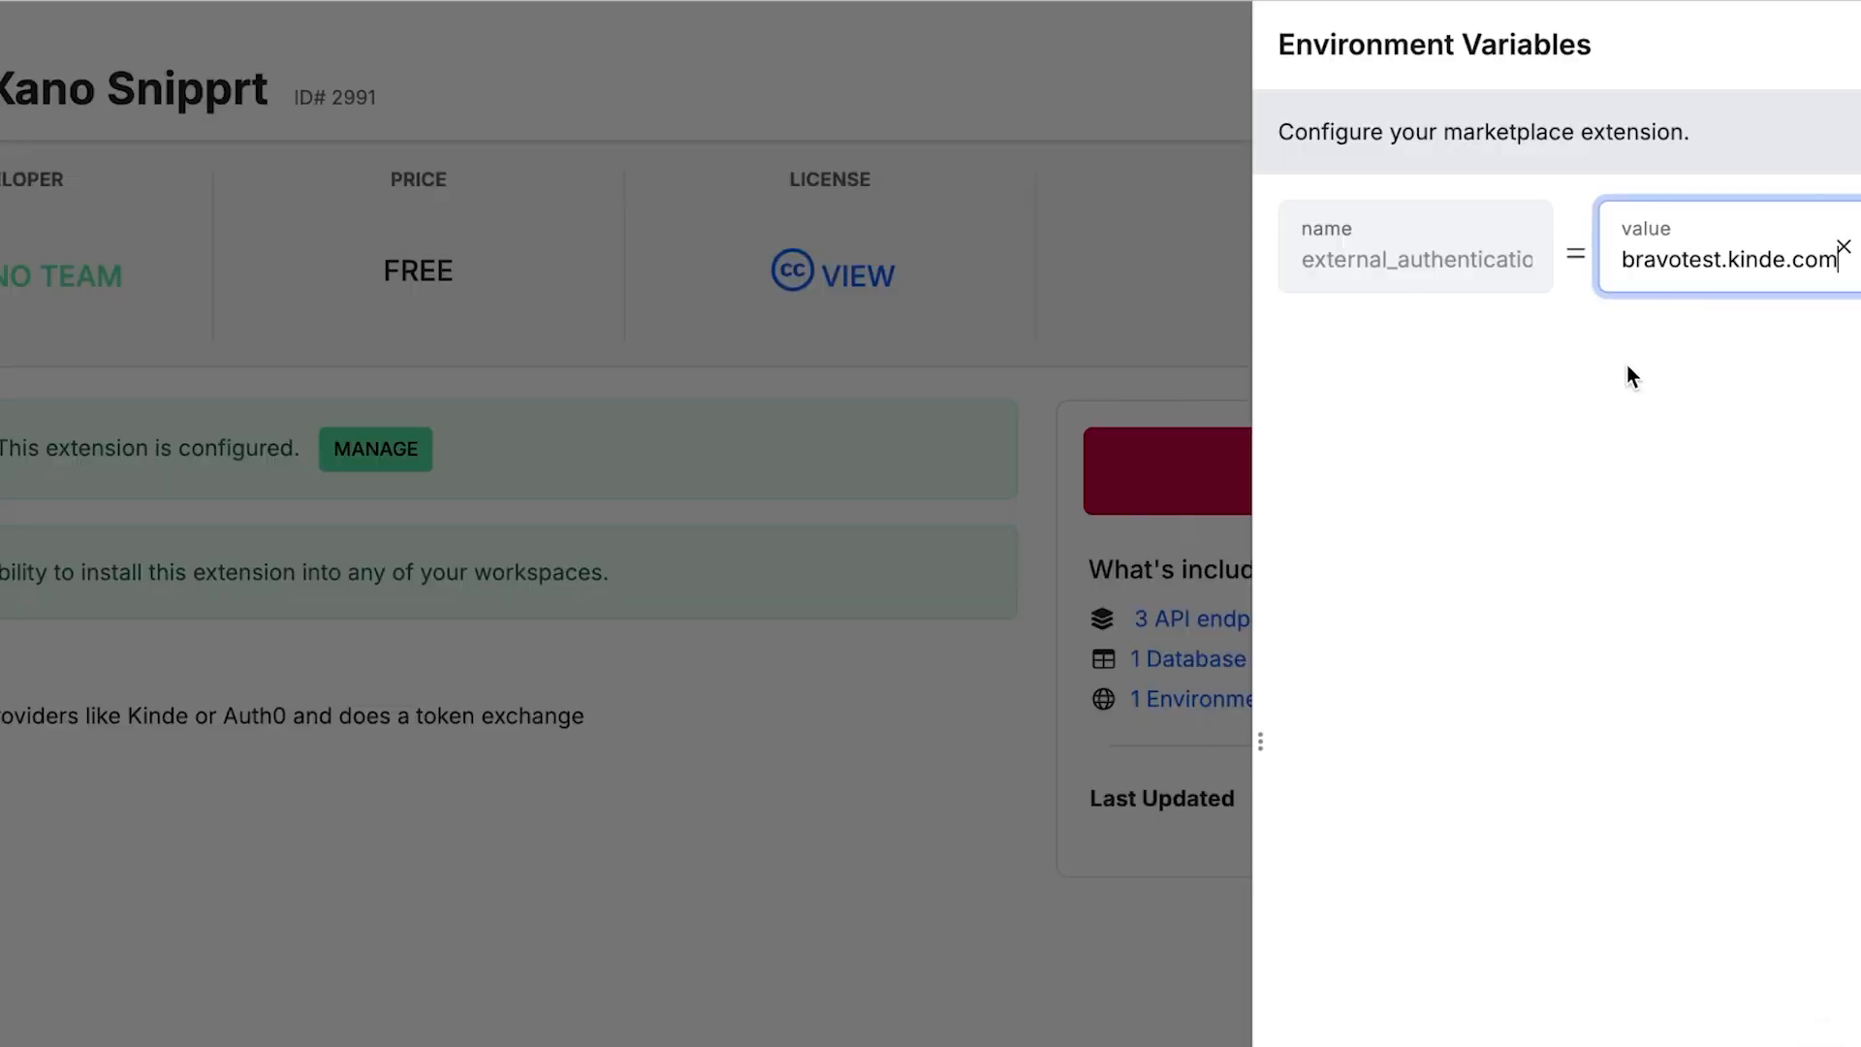
key(Return)
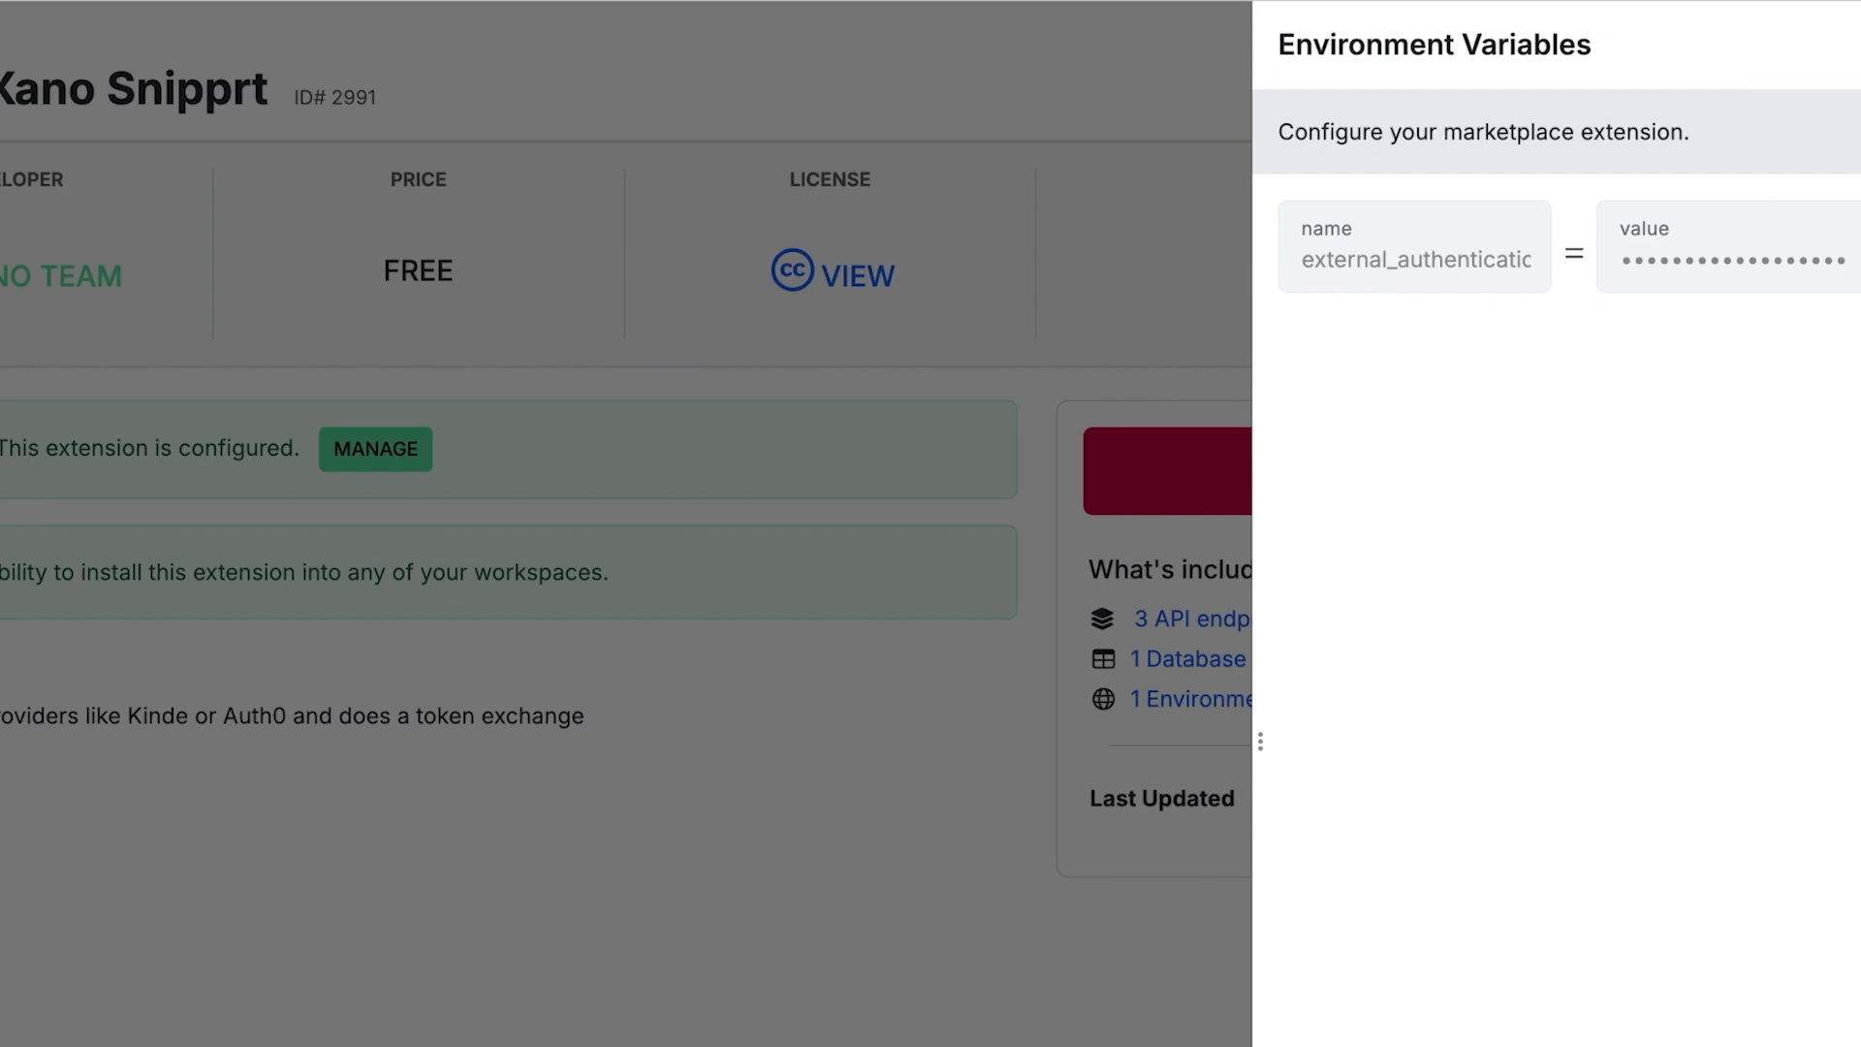
key(Escape)
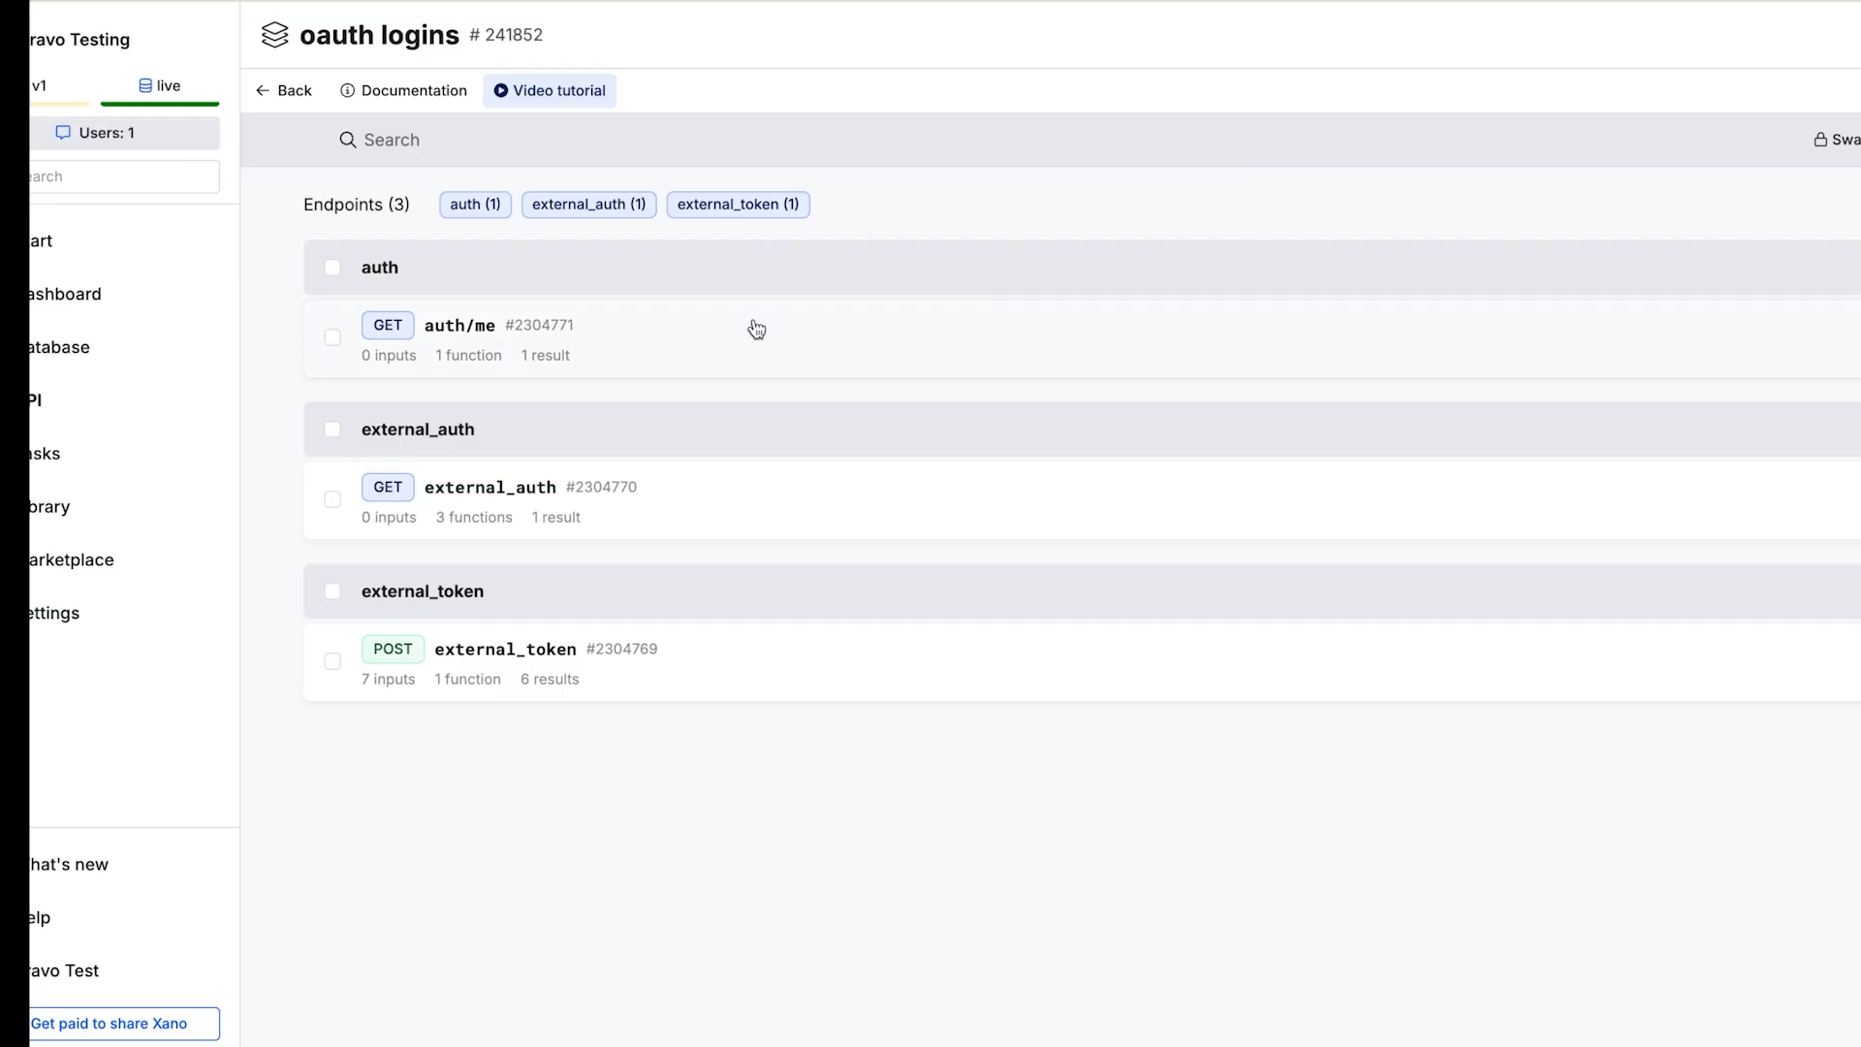
Step: Copy the Xano auth/me endpoint URL and paste it into Bravo's UserInfo URI field
click(753, 320)
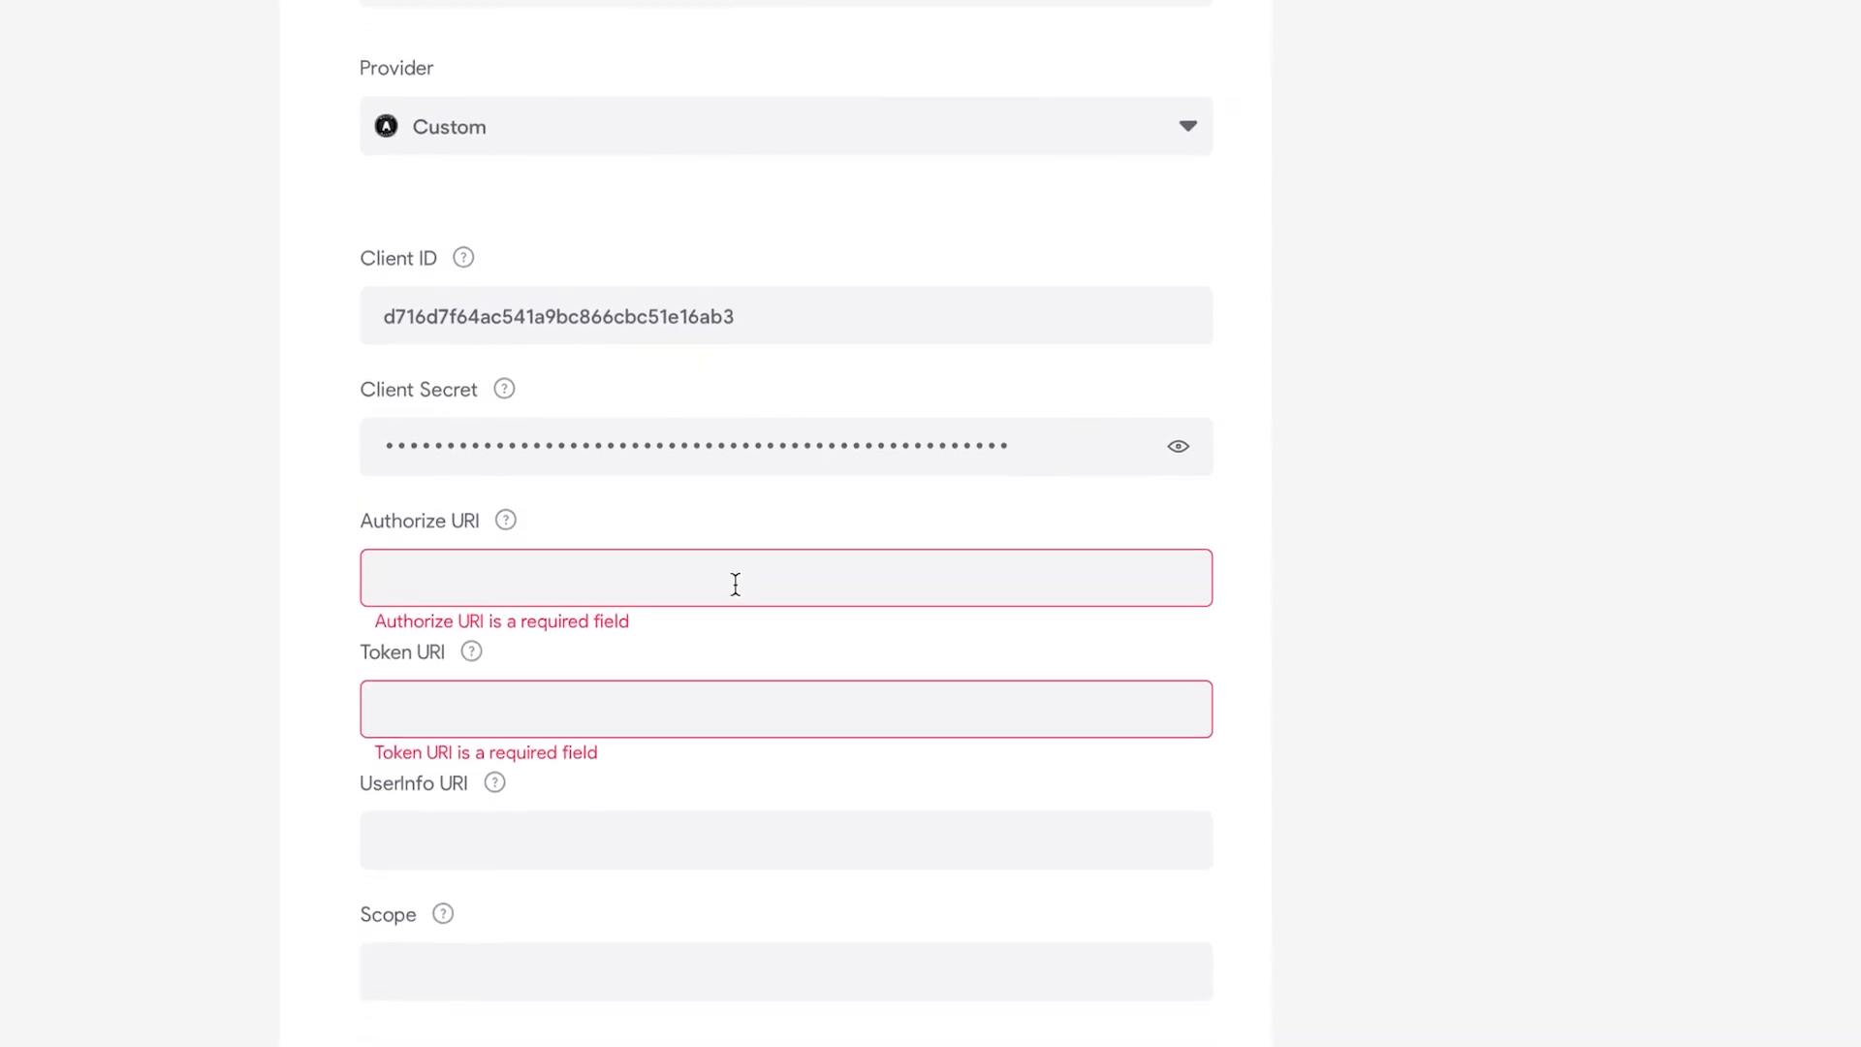
click(632, 747)
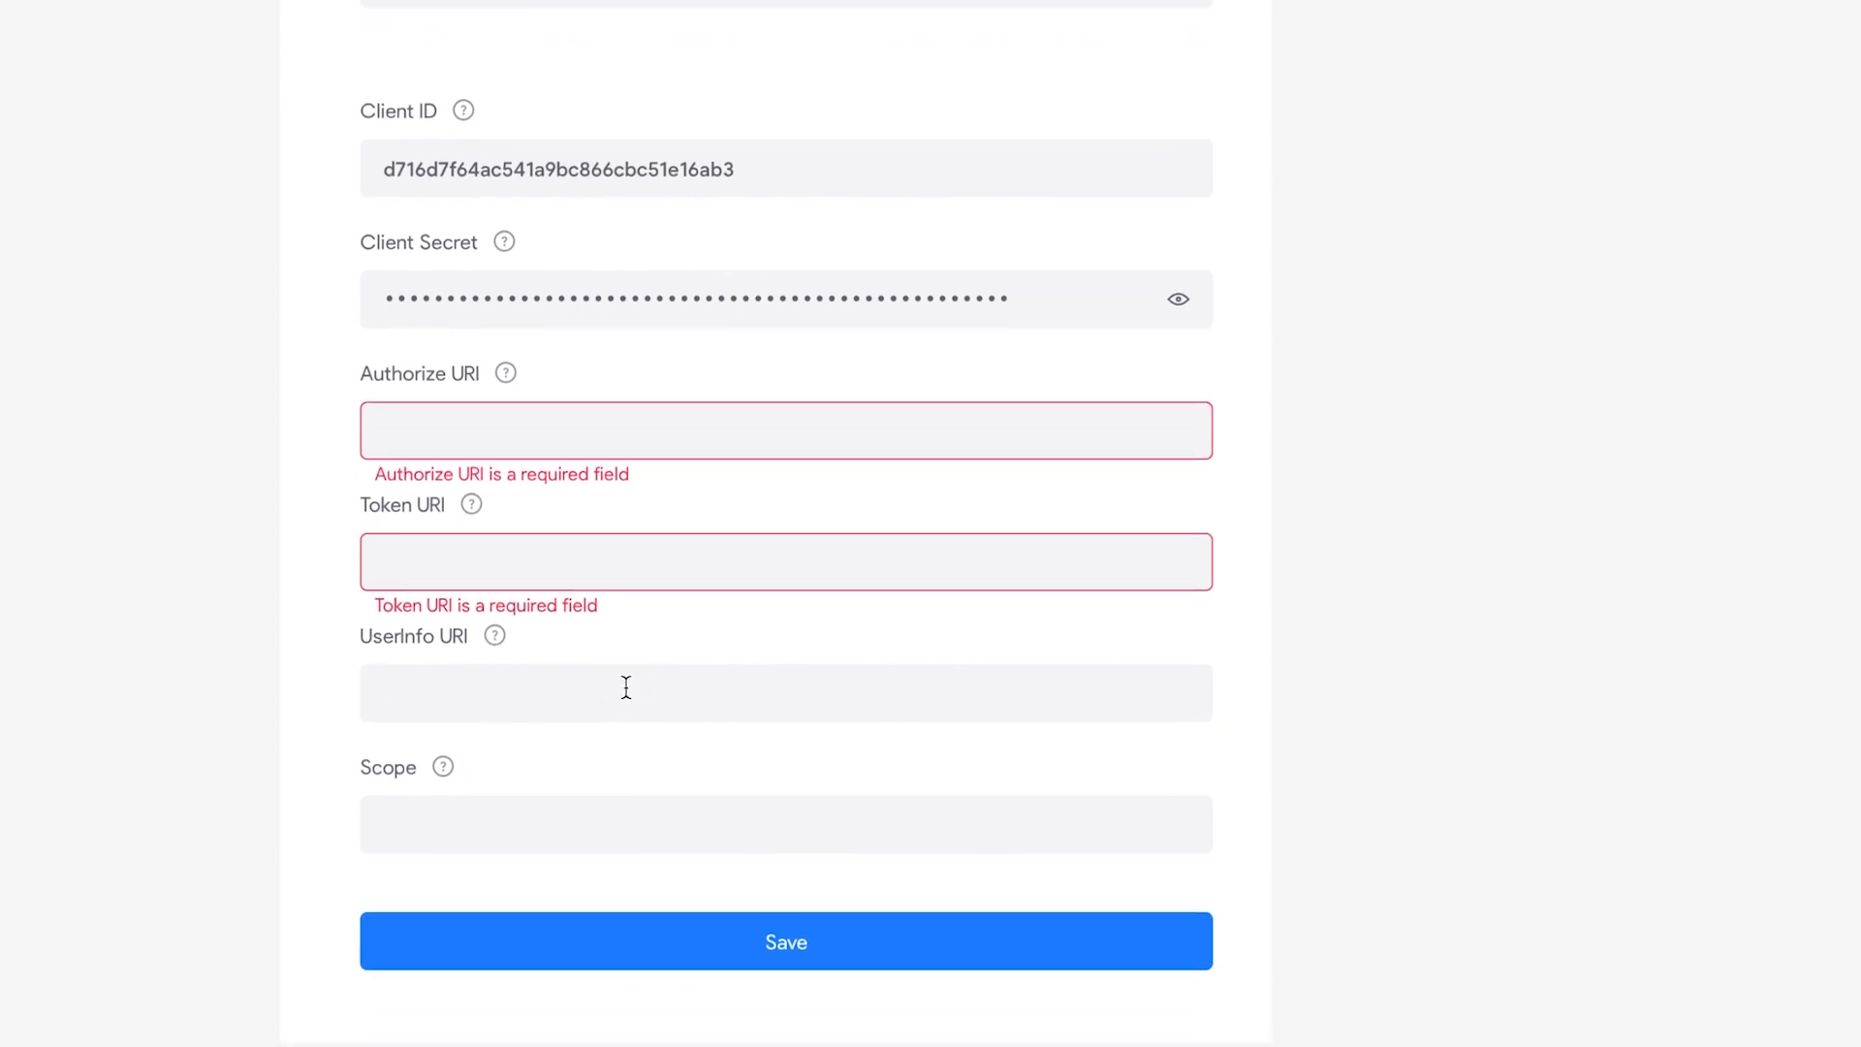
text(https://x8ki-letl-twmt.n7.xano.io/api:F-RToQQw/auth/me)
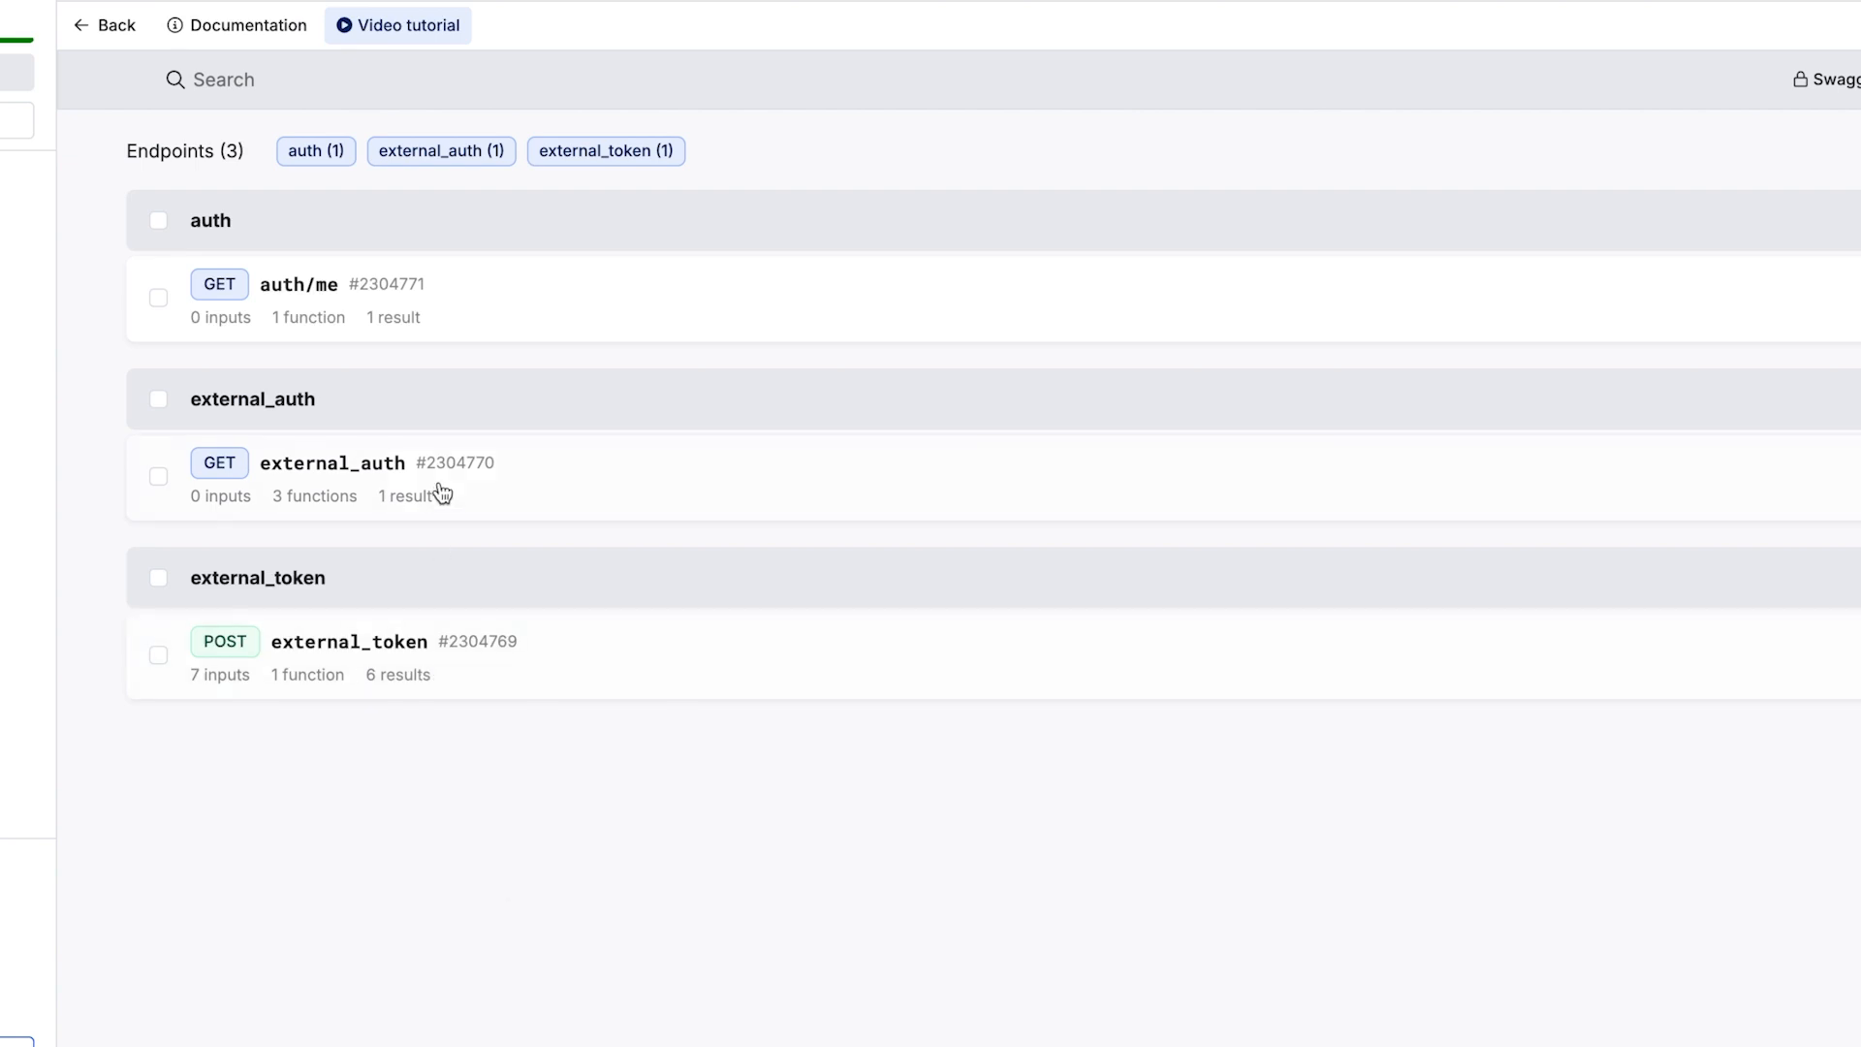
Step: Paste the Xano external_auth endpoint URL into Bravo's Authorize URI field
click(437, 490)
click(296, 160)
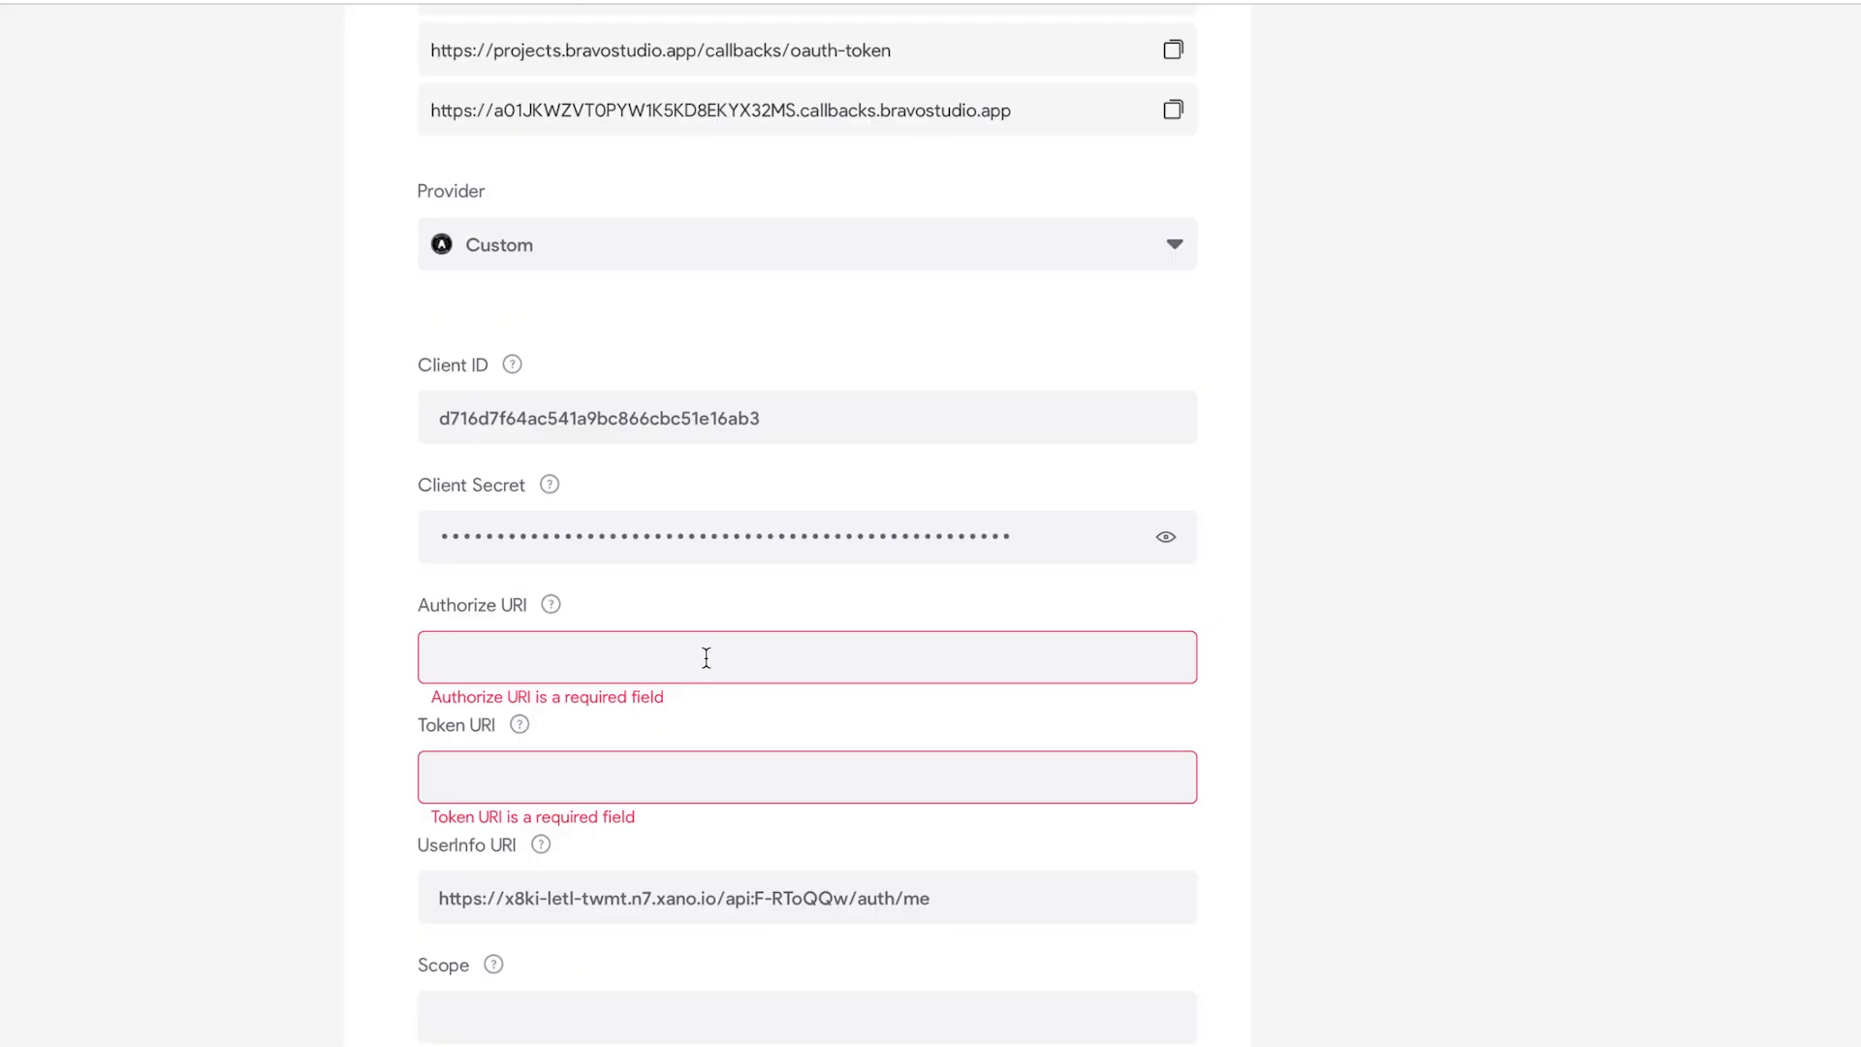
click(706, 658)
text(https://x8ki-letl-twmt.n7.xano.io/api:F-RToQQw/external_auth)
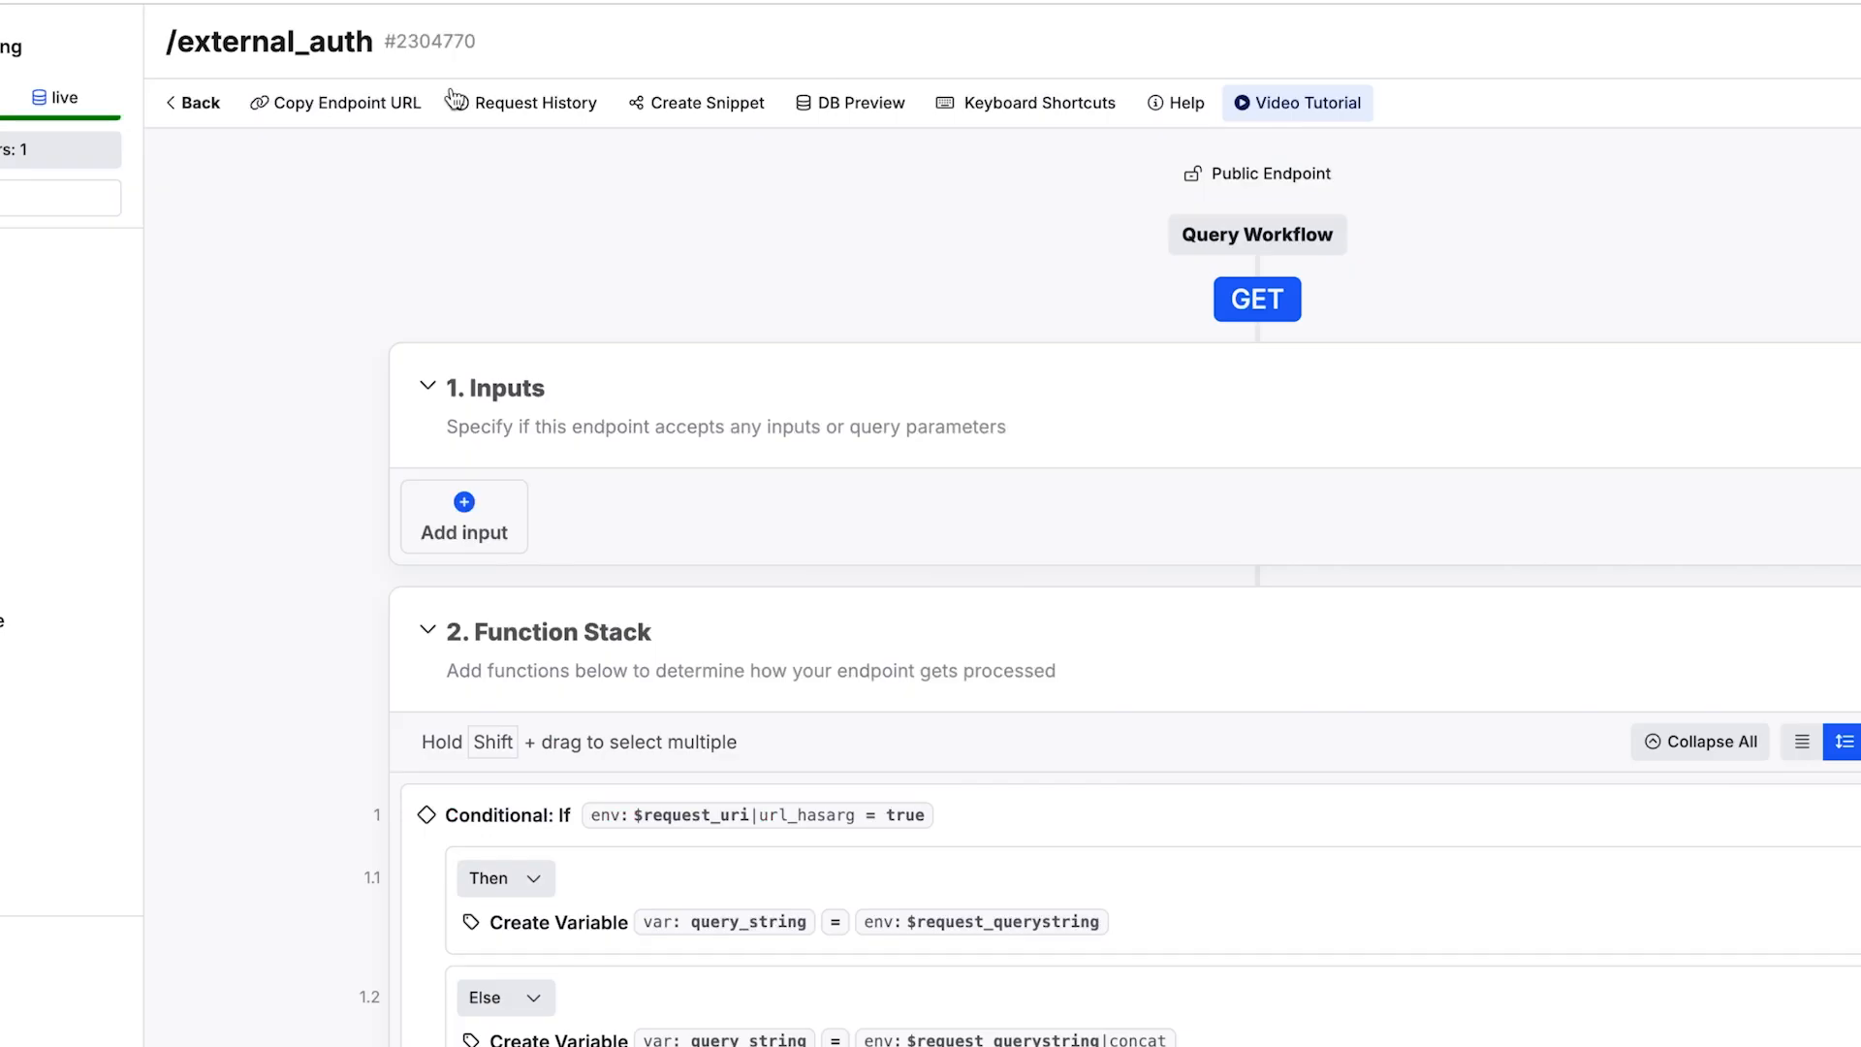
Step: Paste the external_token endpoint URL as Token URI and set scope to 'openid email profile offline'
click(198, 102)
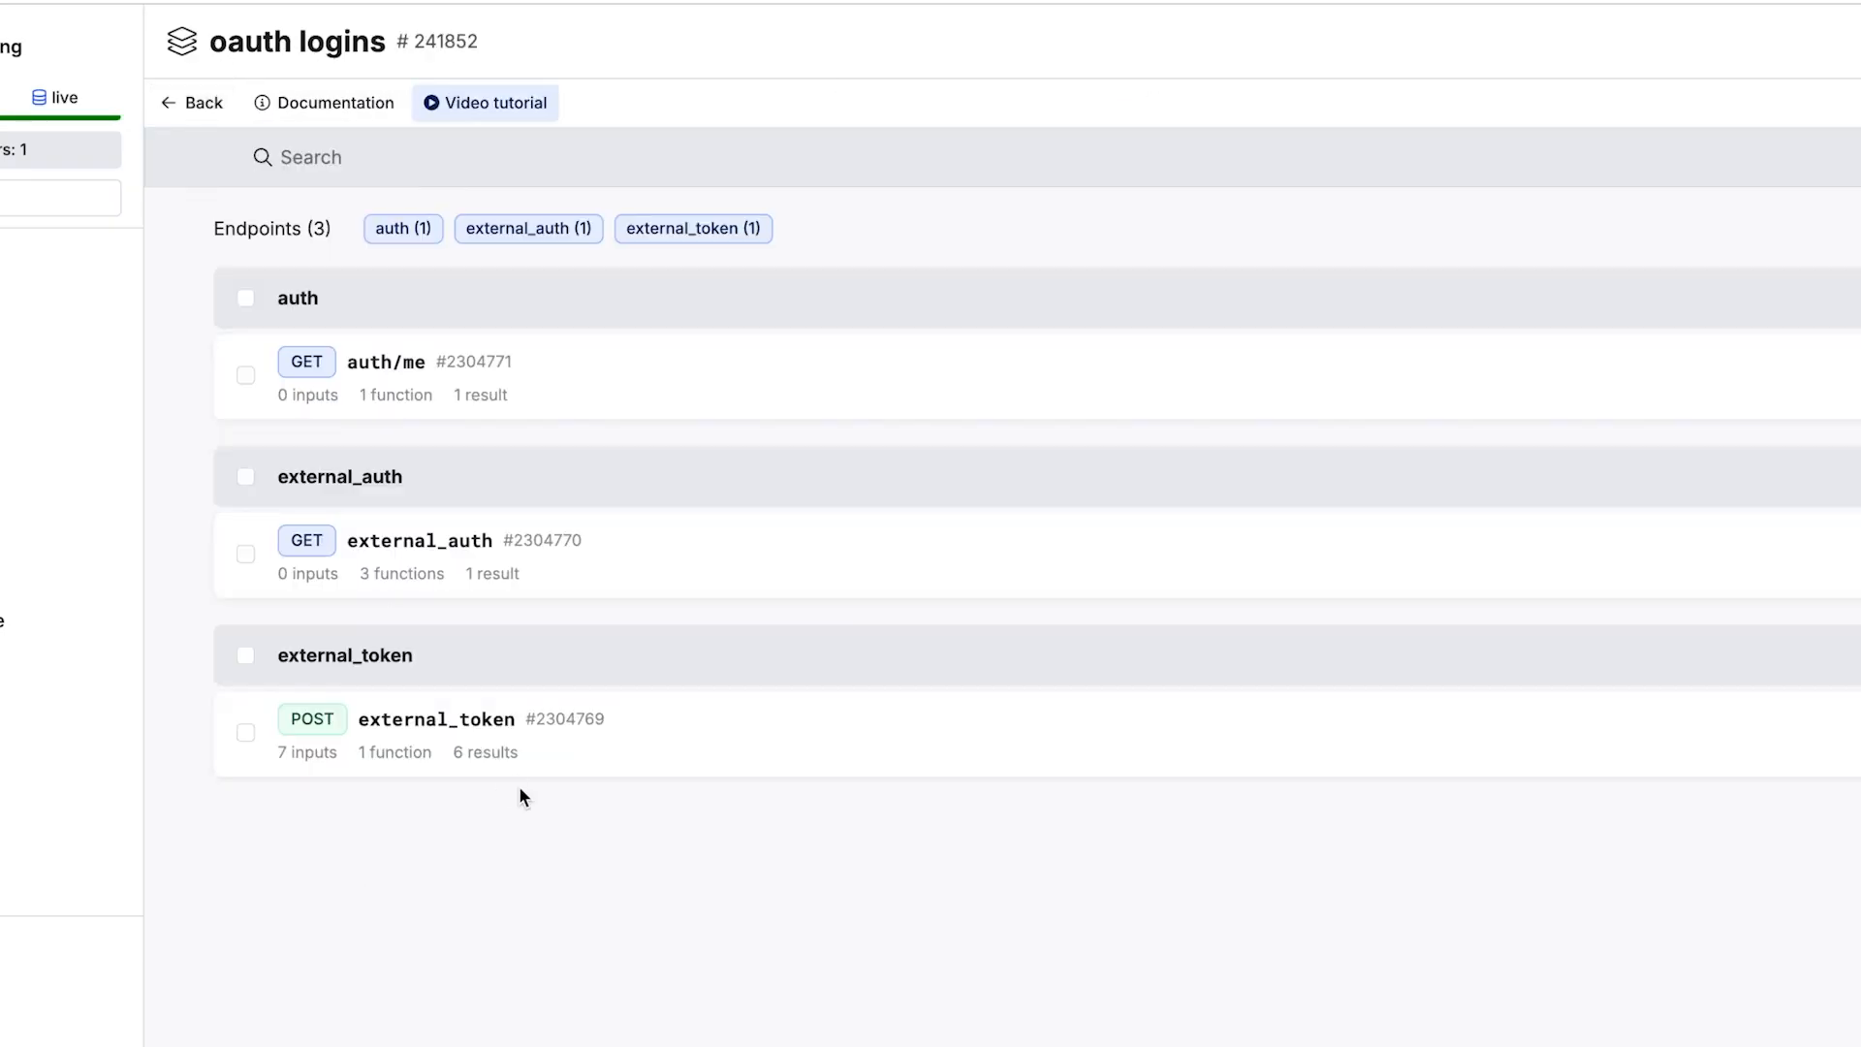
click(517, 747)
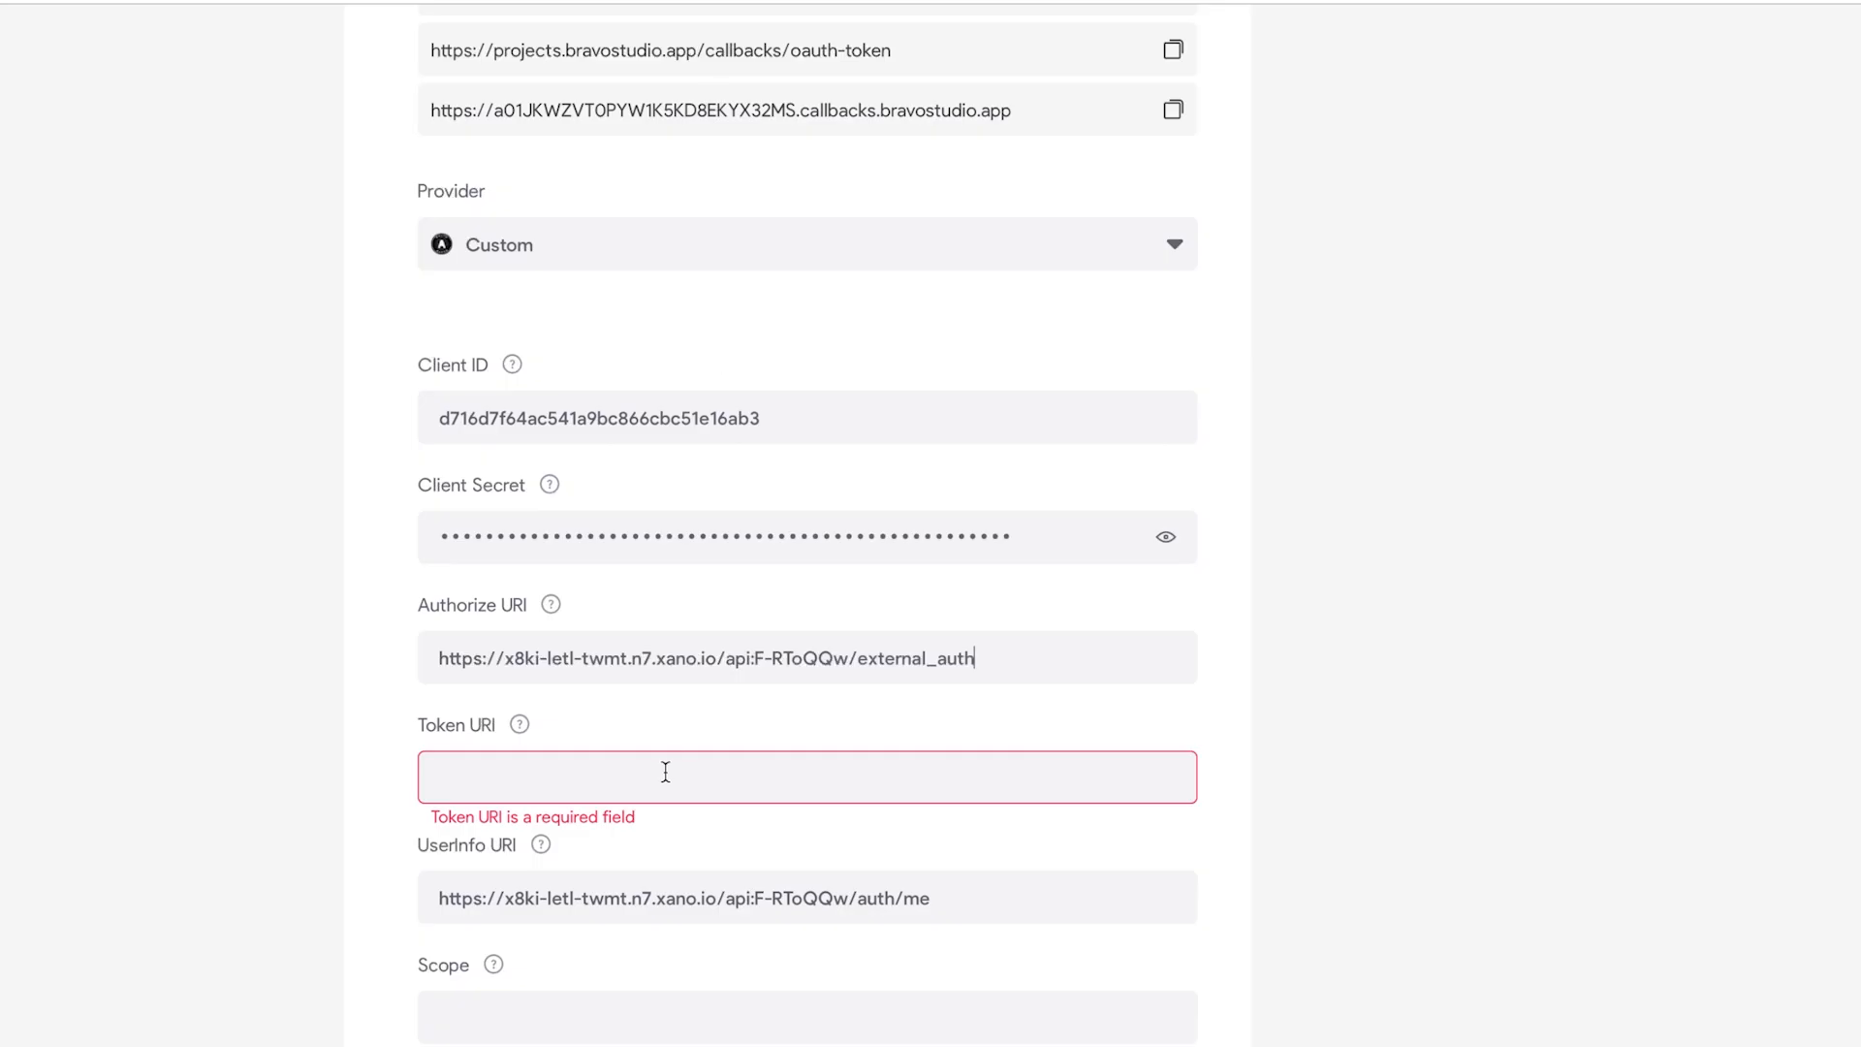
key(ctrl+v)
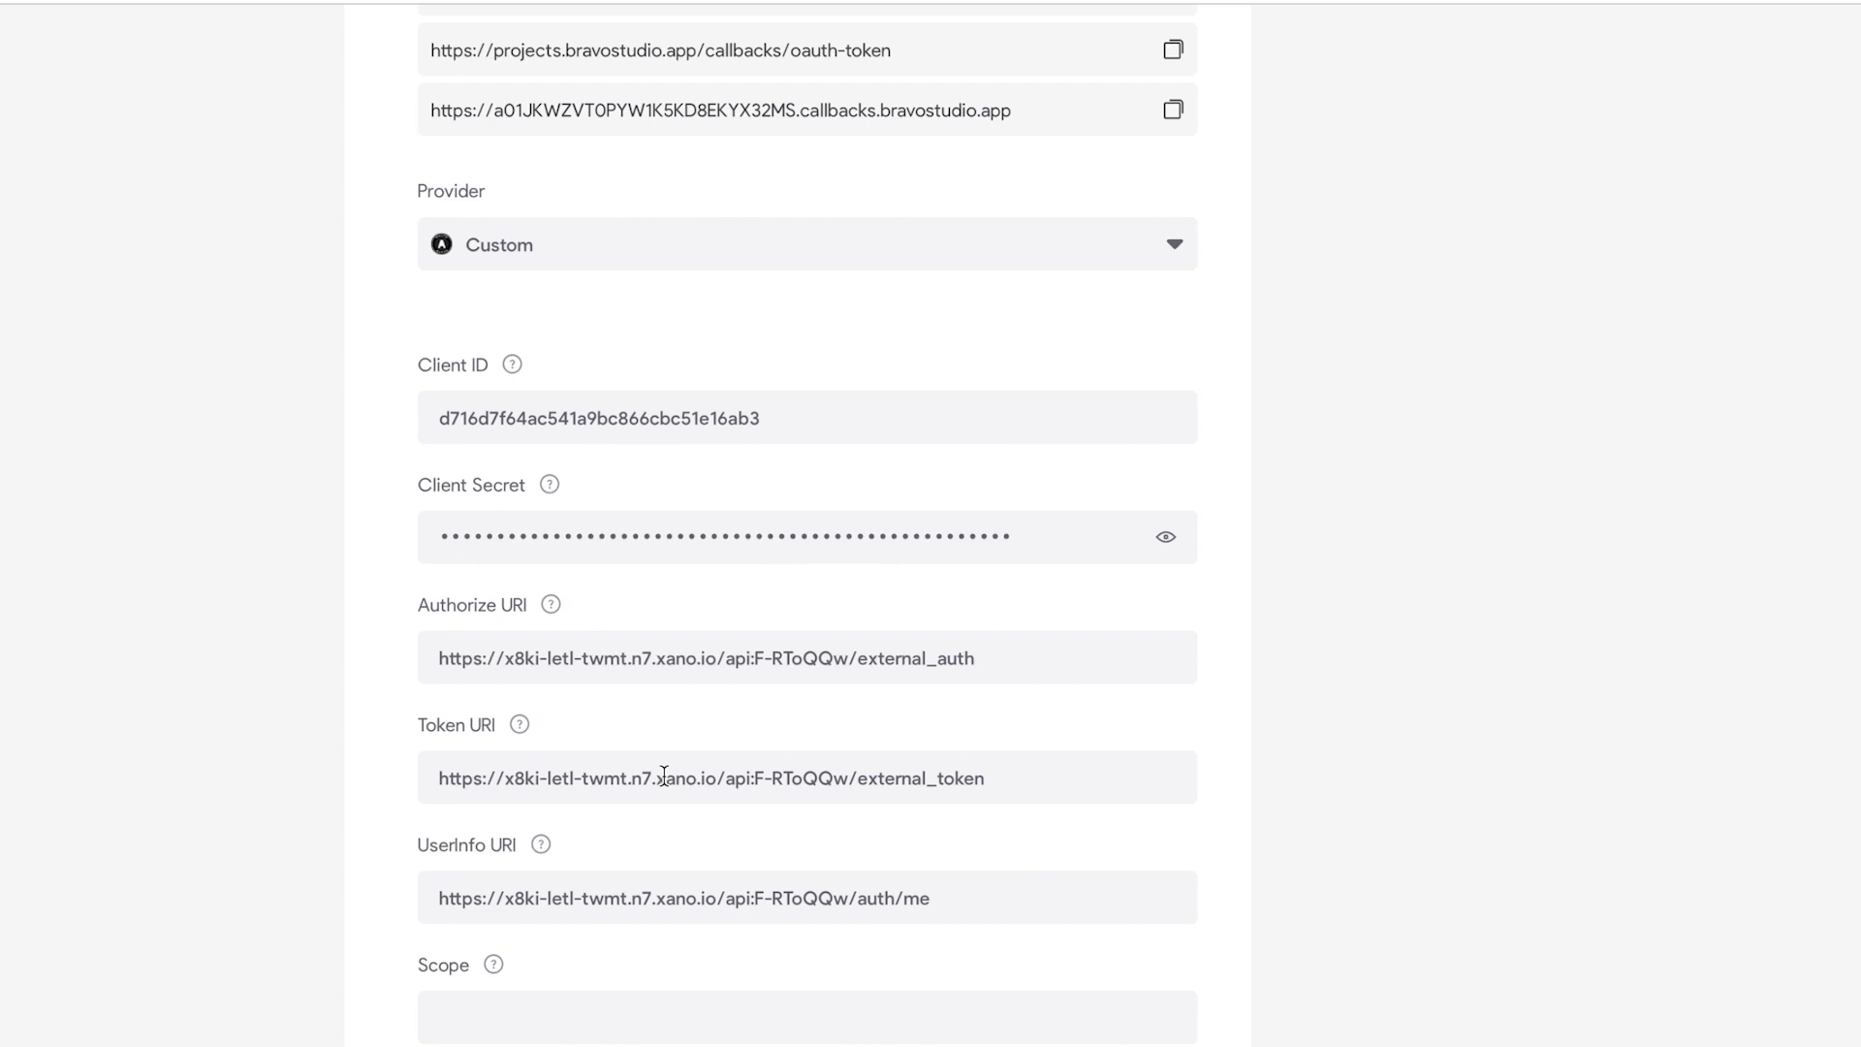
key(ctrl+v)
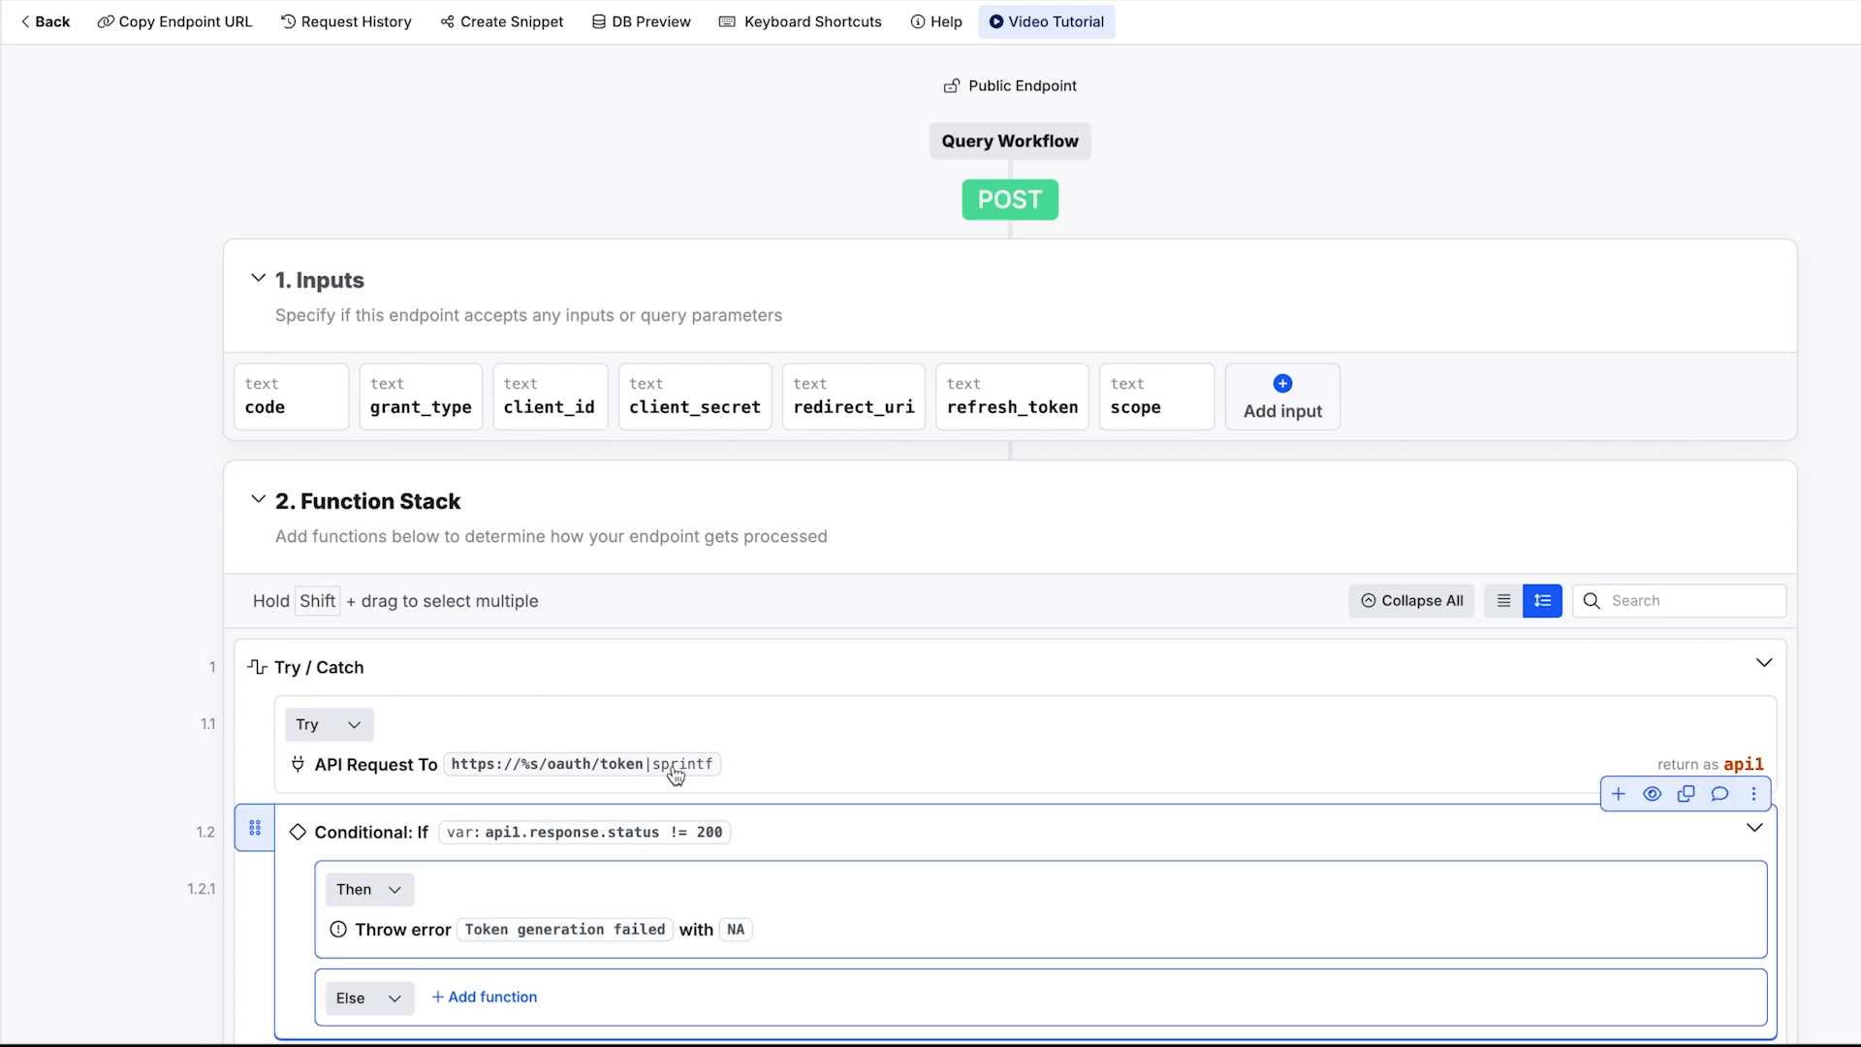
Step: Point the Create Authentication Token step's dbtable at External_user, then save and publish the endpoint
scroll(679, 702, down, 10)
scroll(683, 702, down, 3)
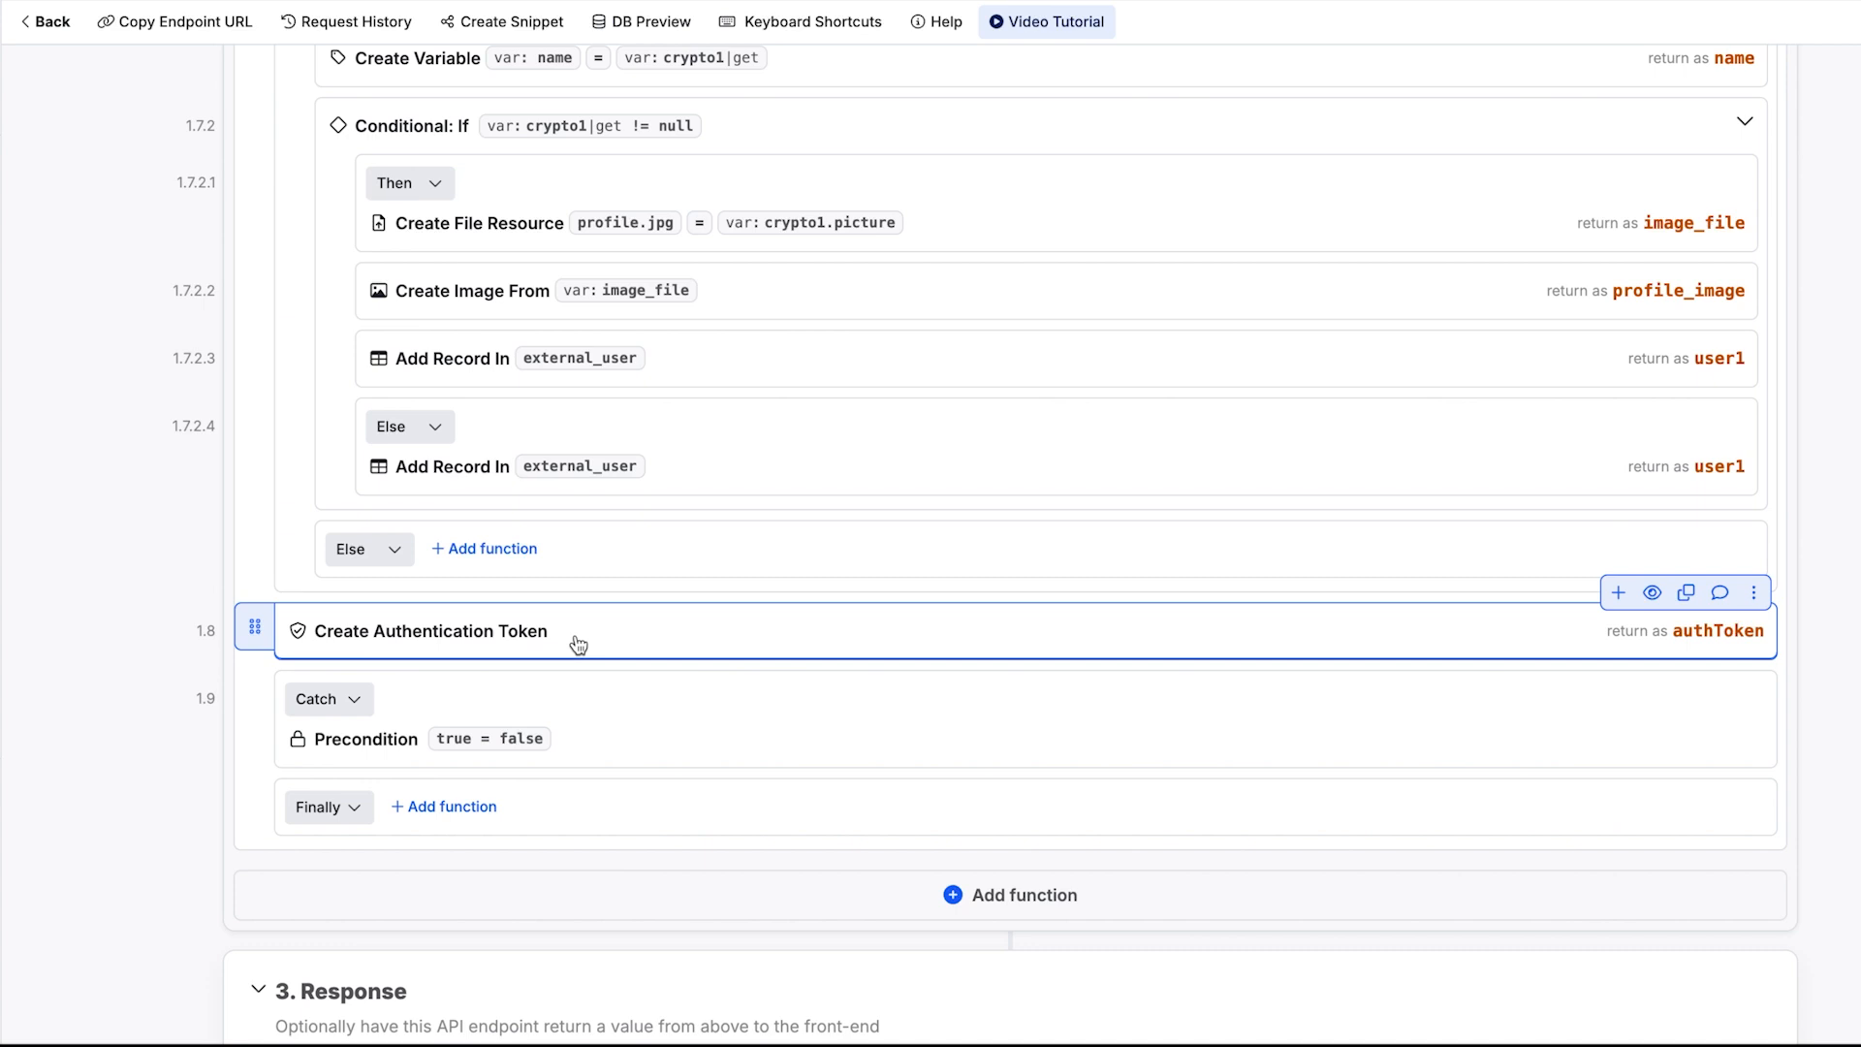
click(579, 645)
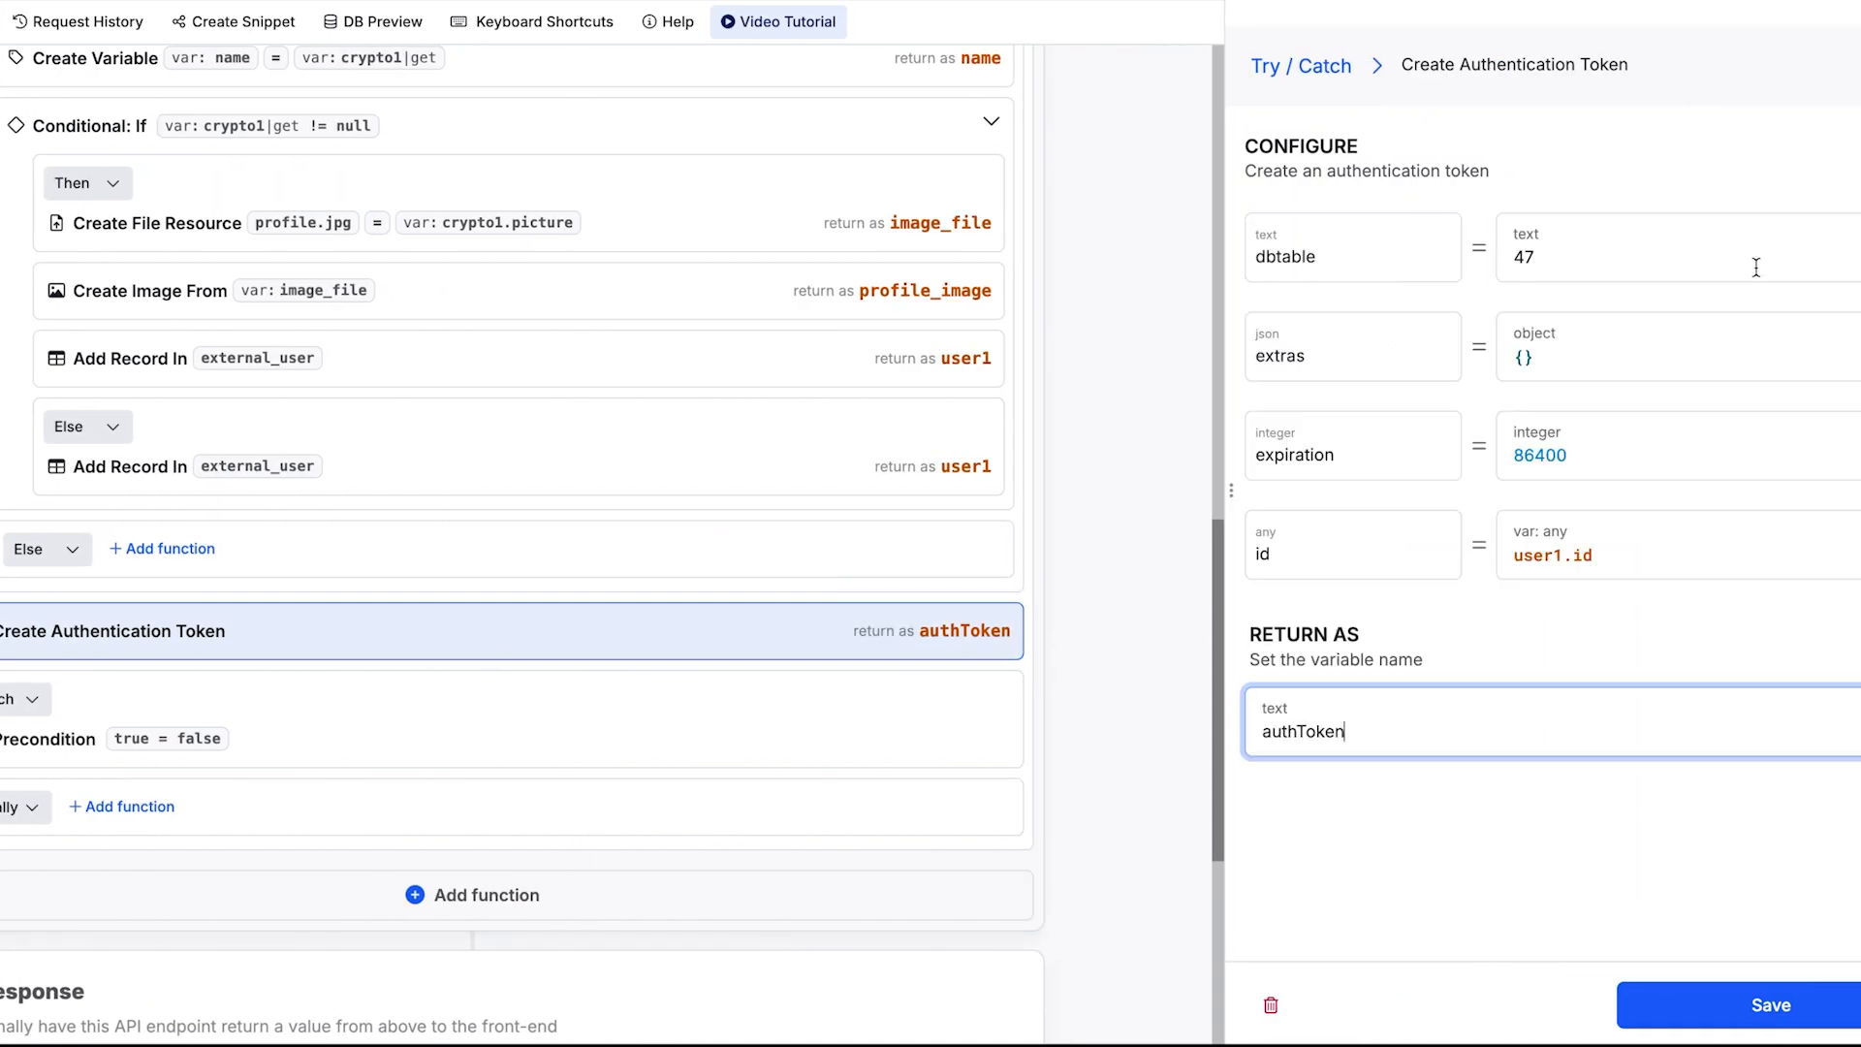
click(1757, 268)
click(1844, 177)
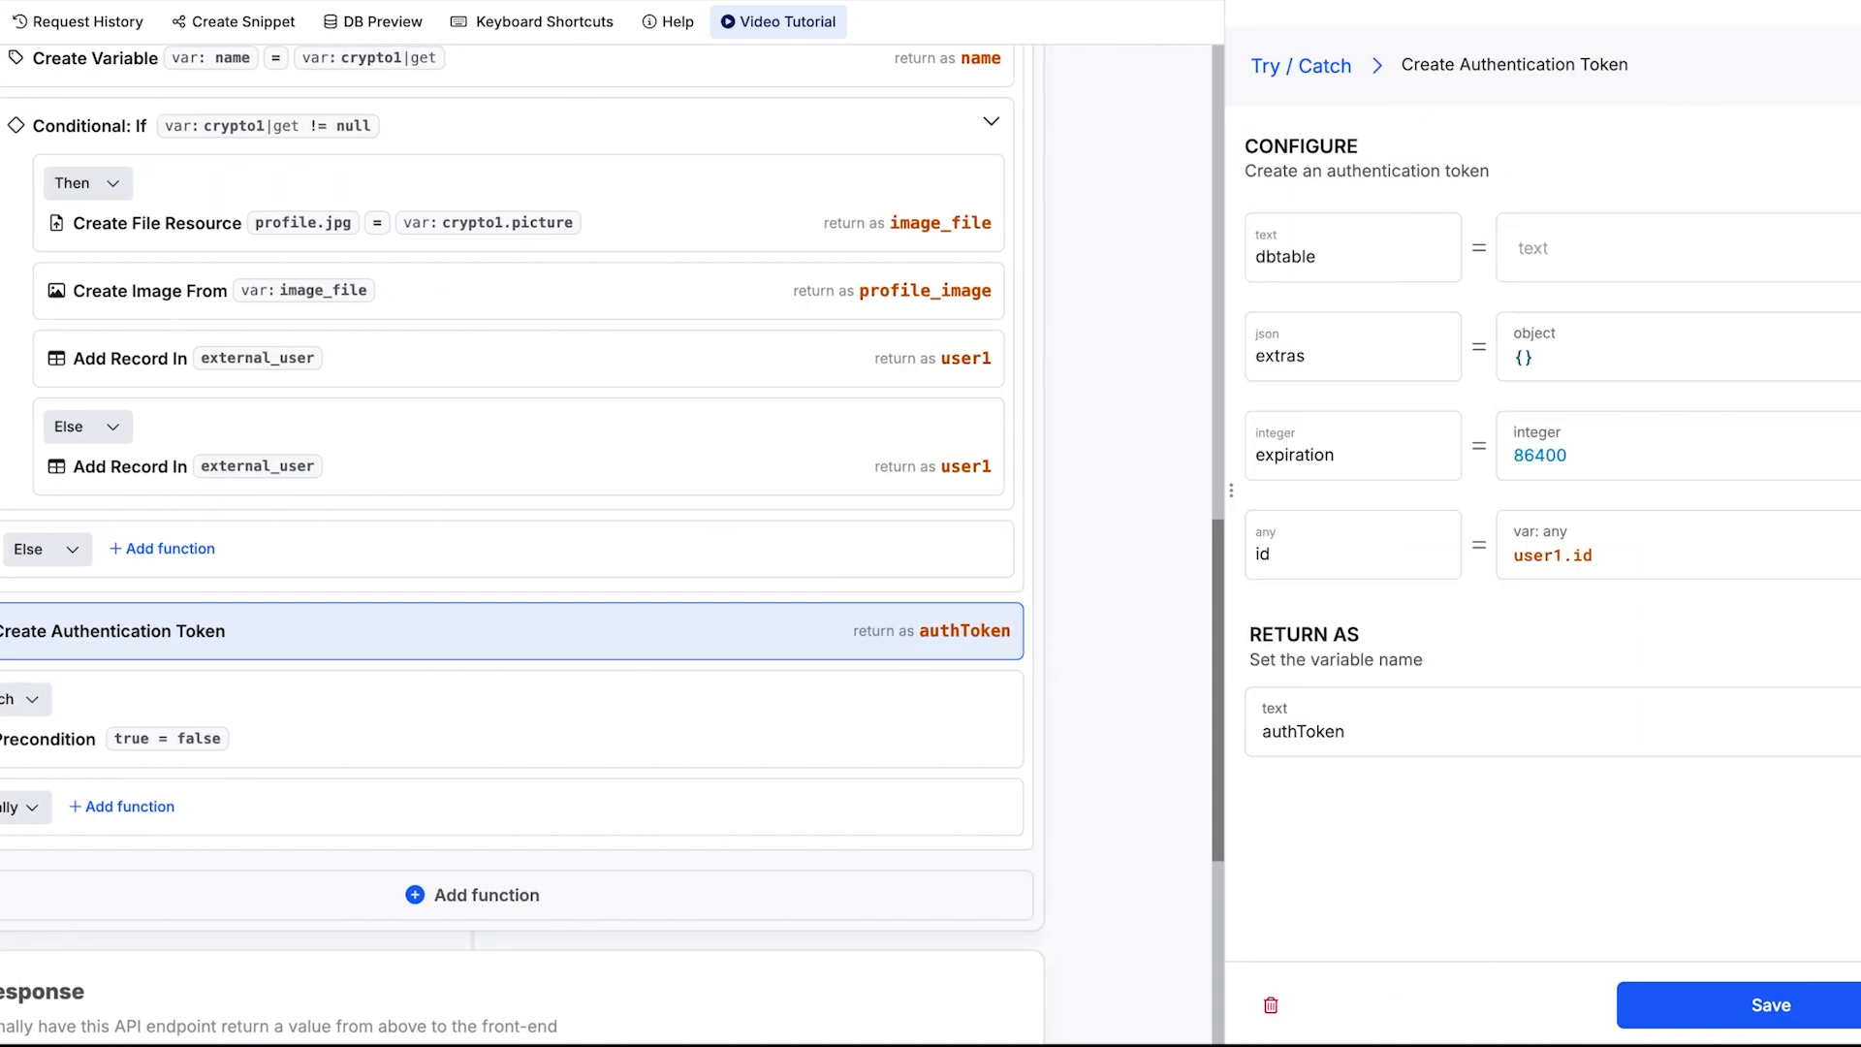
click(1735, 354)
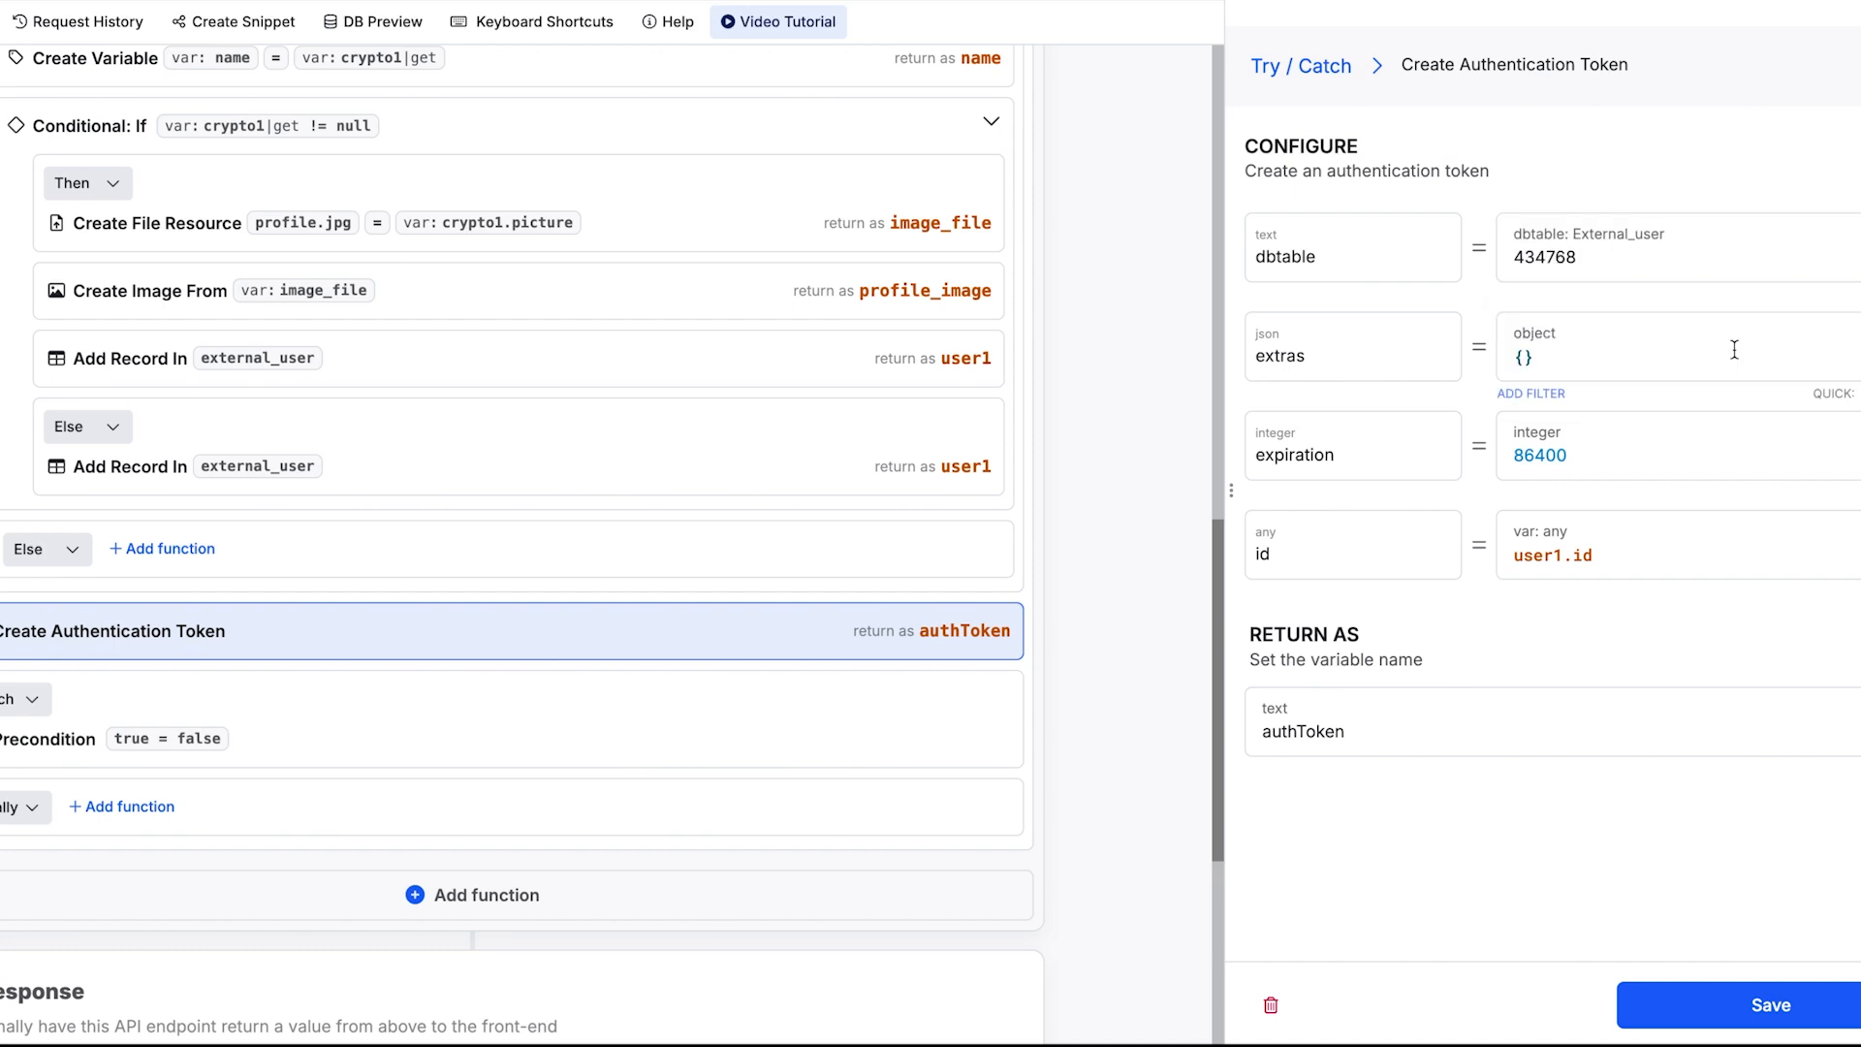
click(1731, 1015)
click(1823, 49)
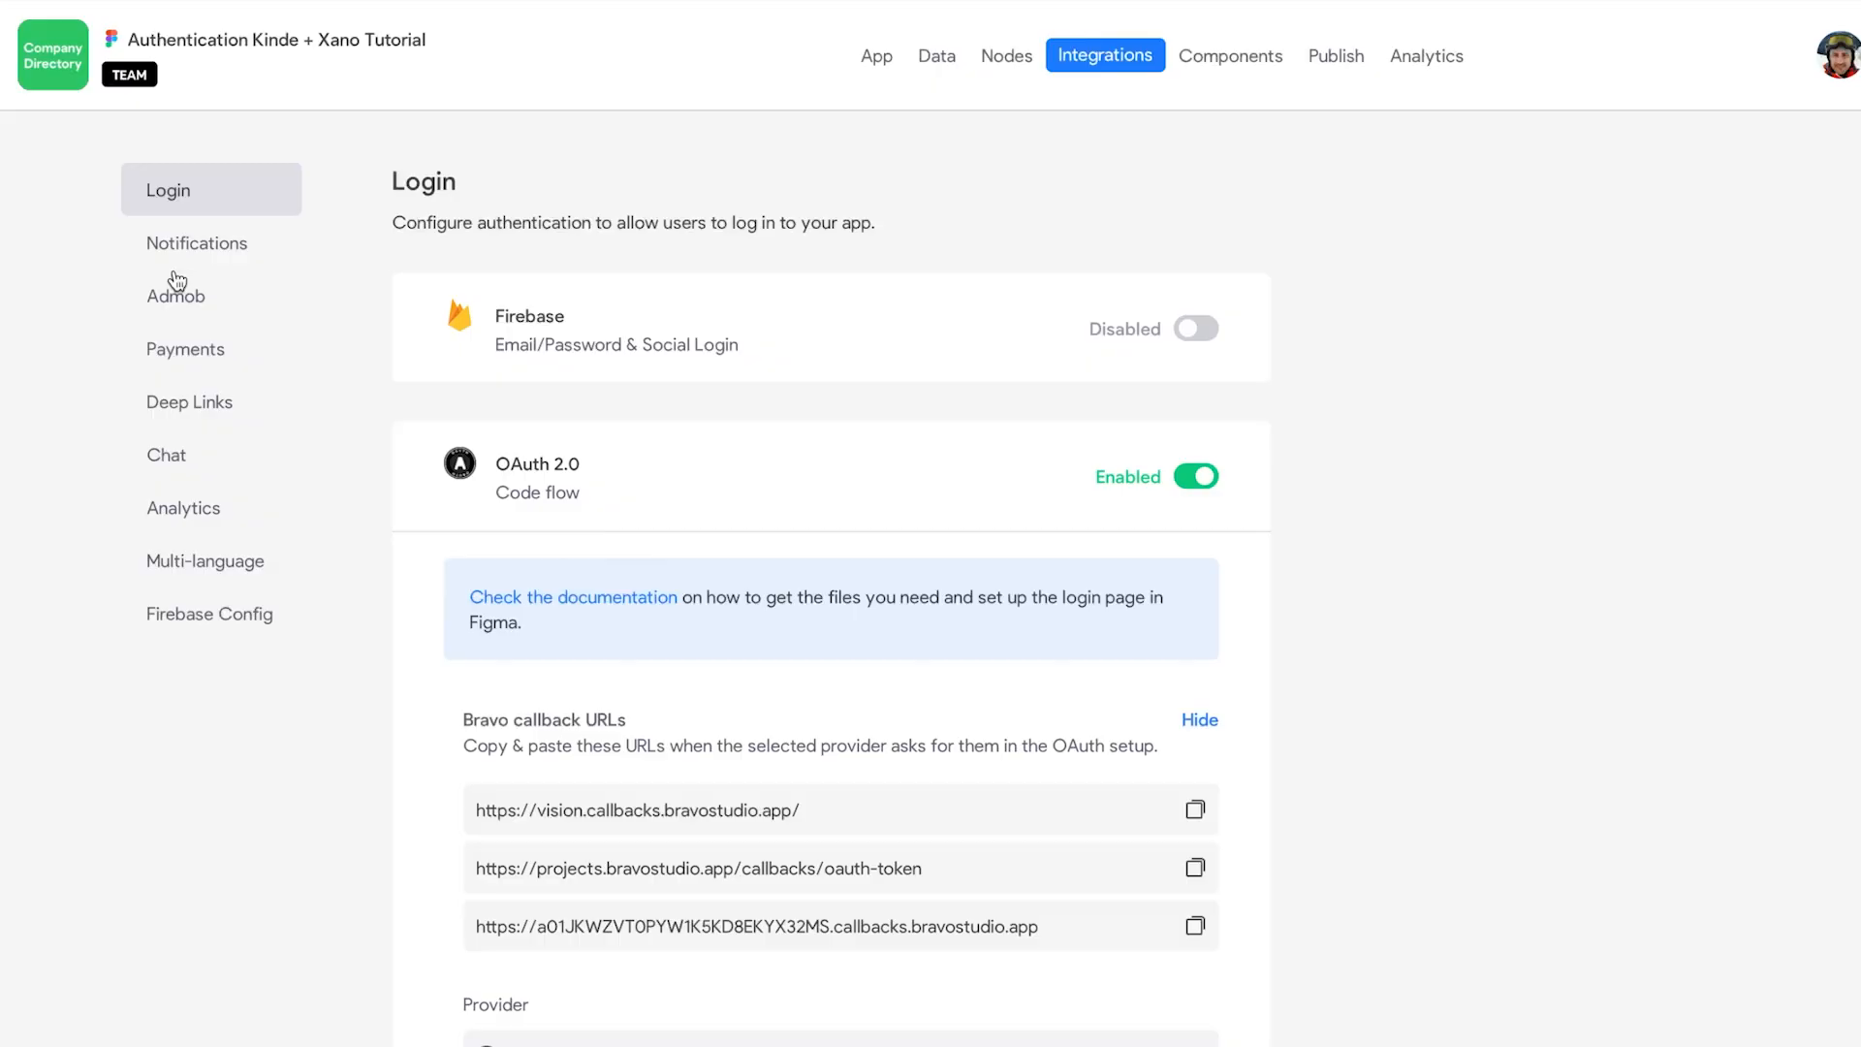
Step: Create a new data collection from scratch named 'Bravo Kinde Test'
click(933, 58)
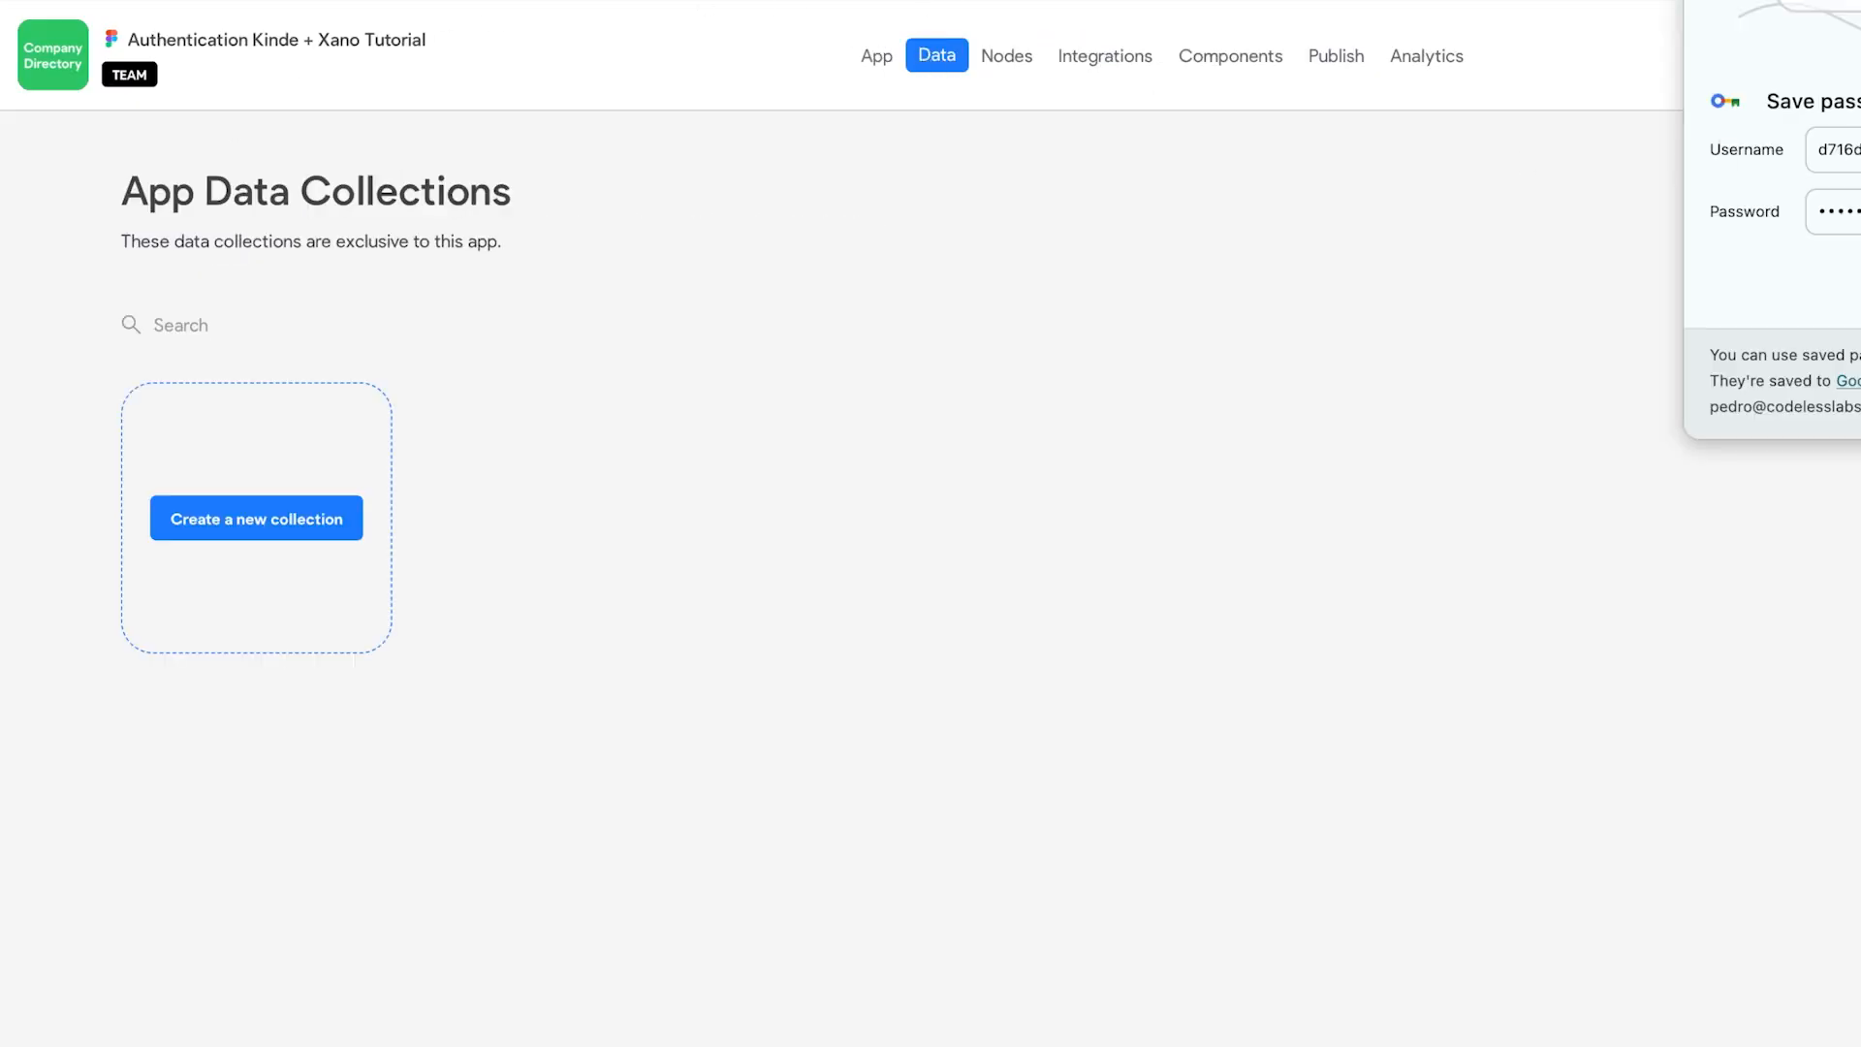
click(258, 532)
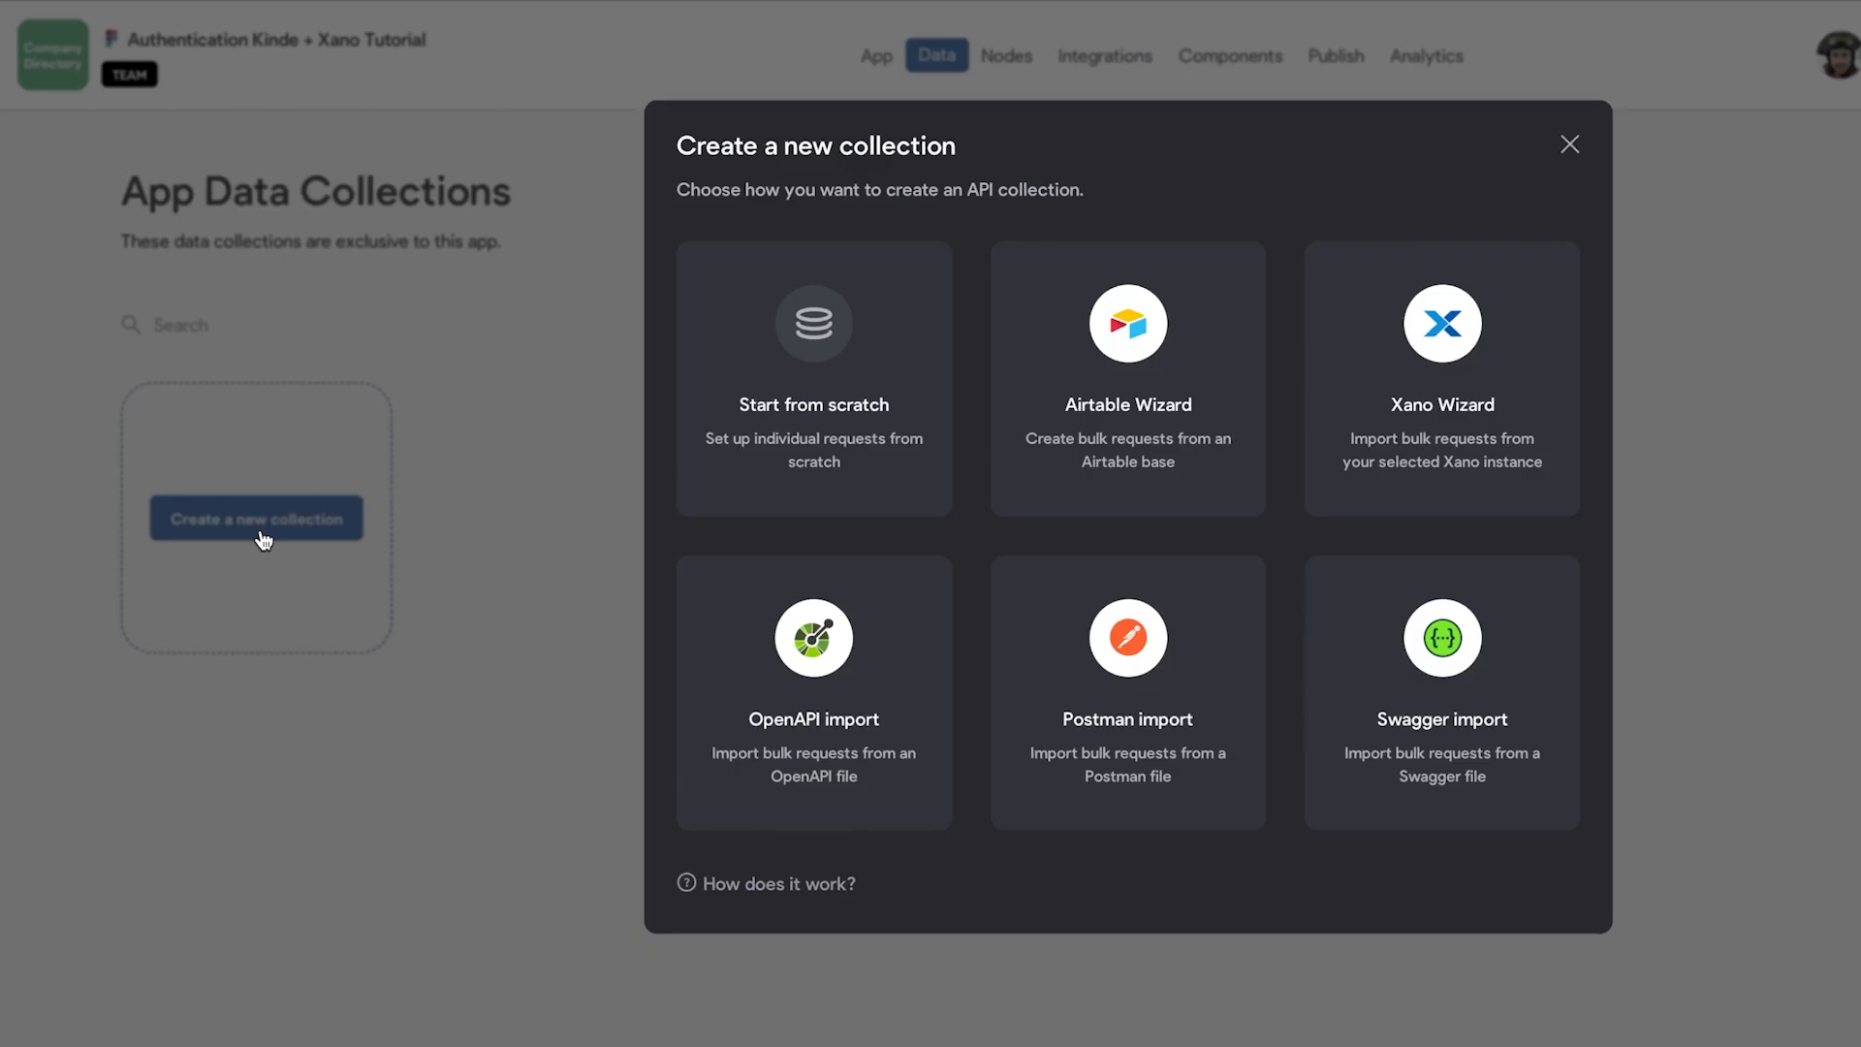
click(752, 437)
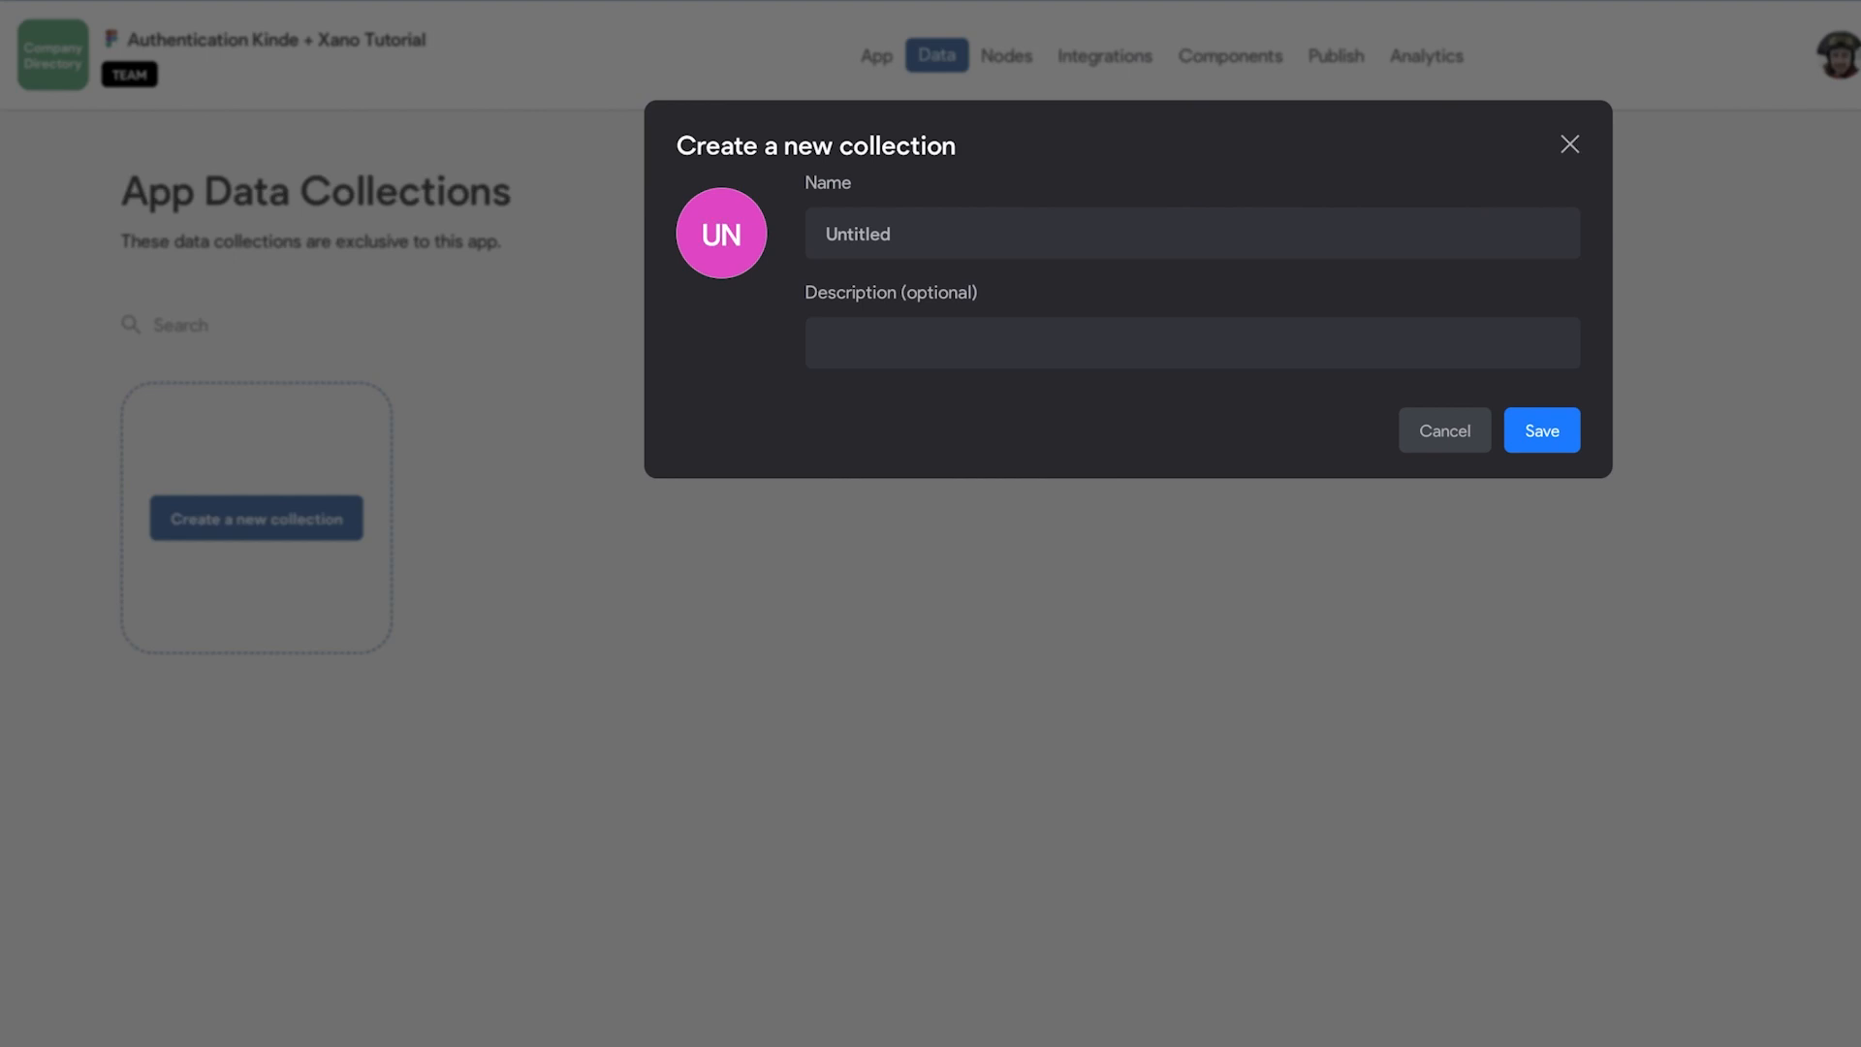
click(921, 237)
key(shift+Home)
text(Bravo Kinde Test)
click(1527, 430)
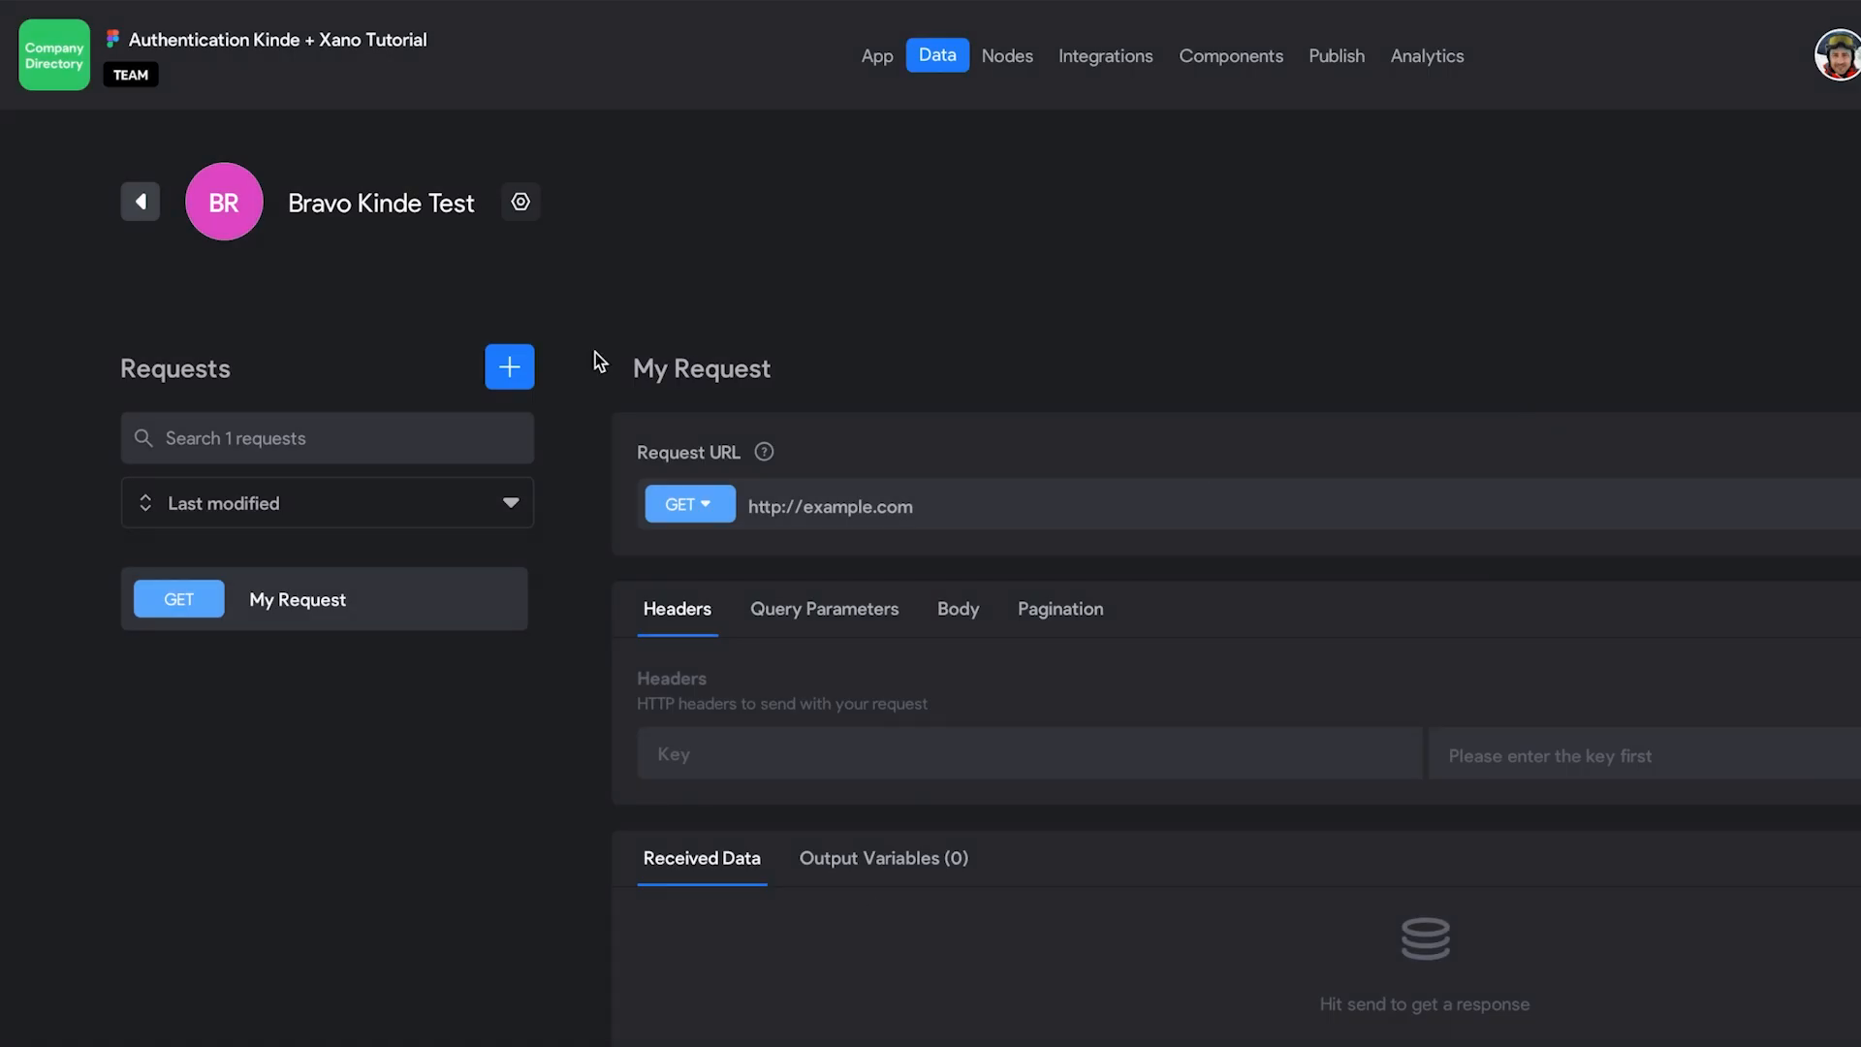
Step: Set the collection's authentication to use the application's OAuth2 settings
click(521, 202)
click(963, 206)
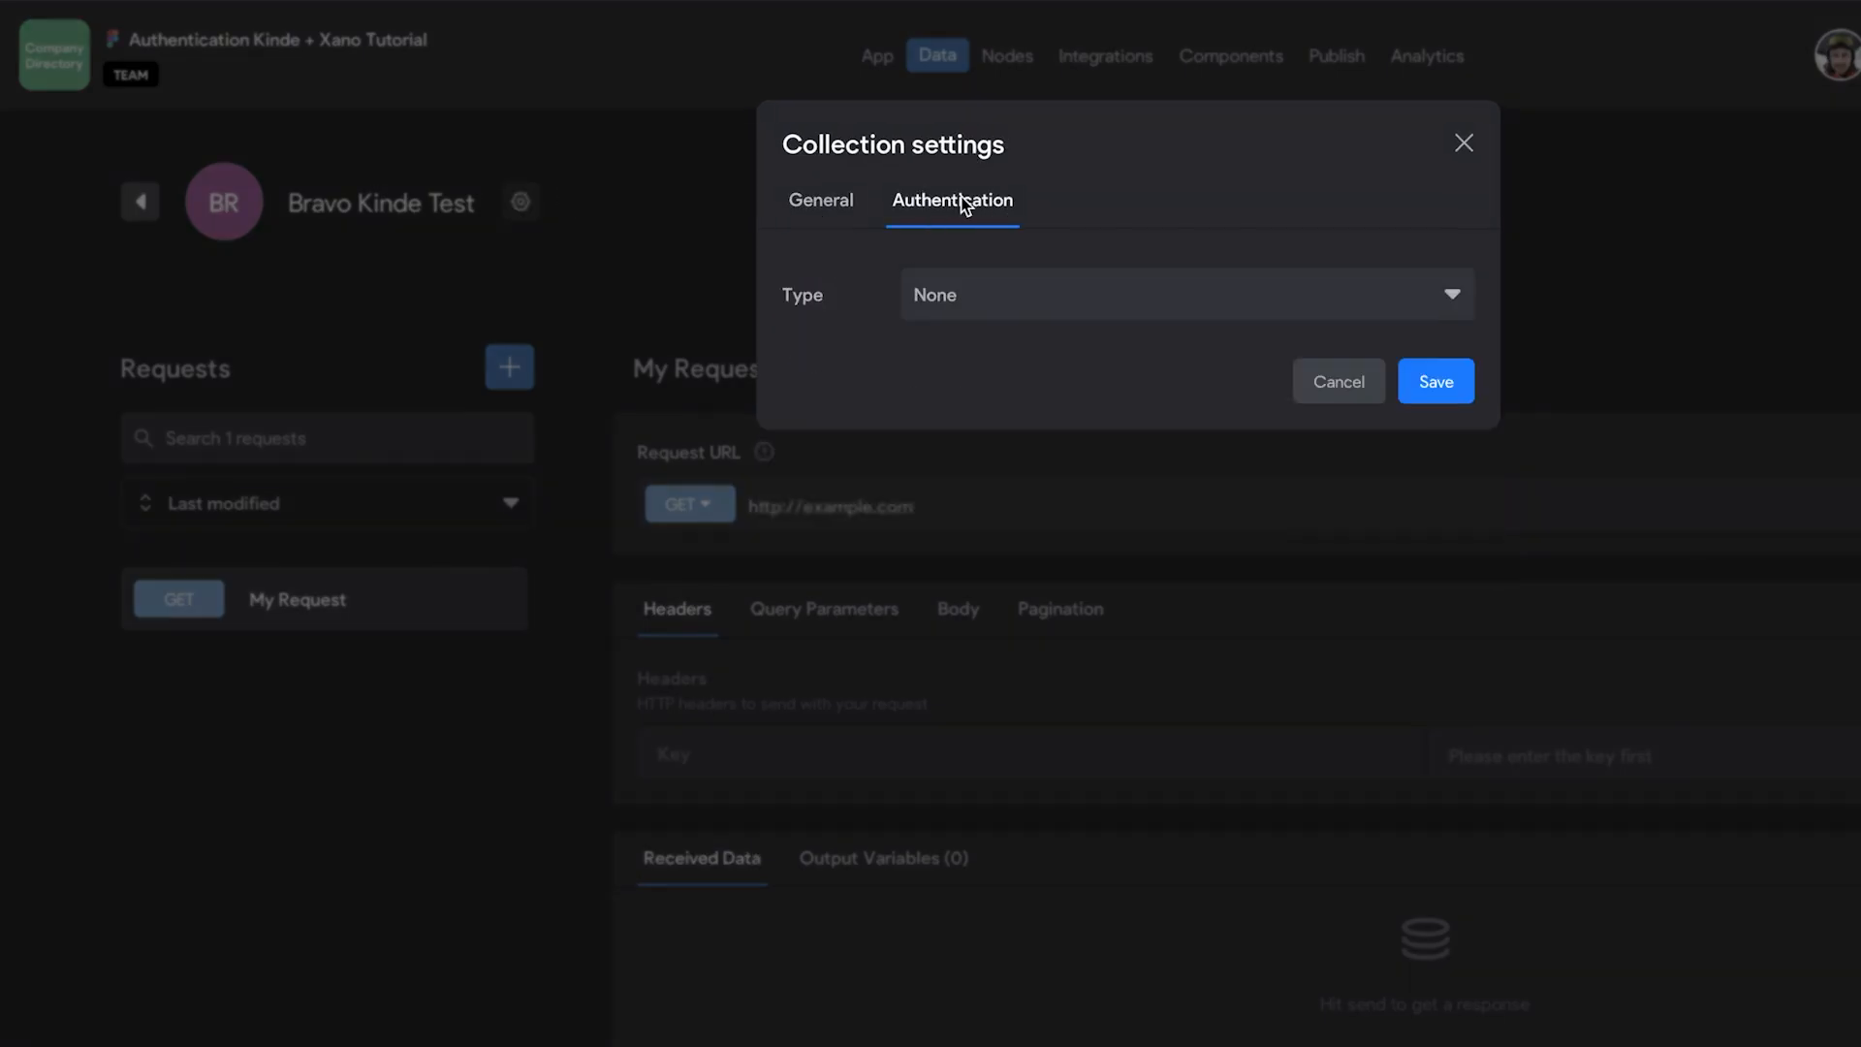
click(1008, 290)
click(1008, 545)
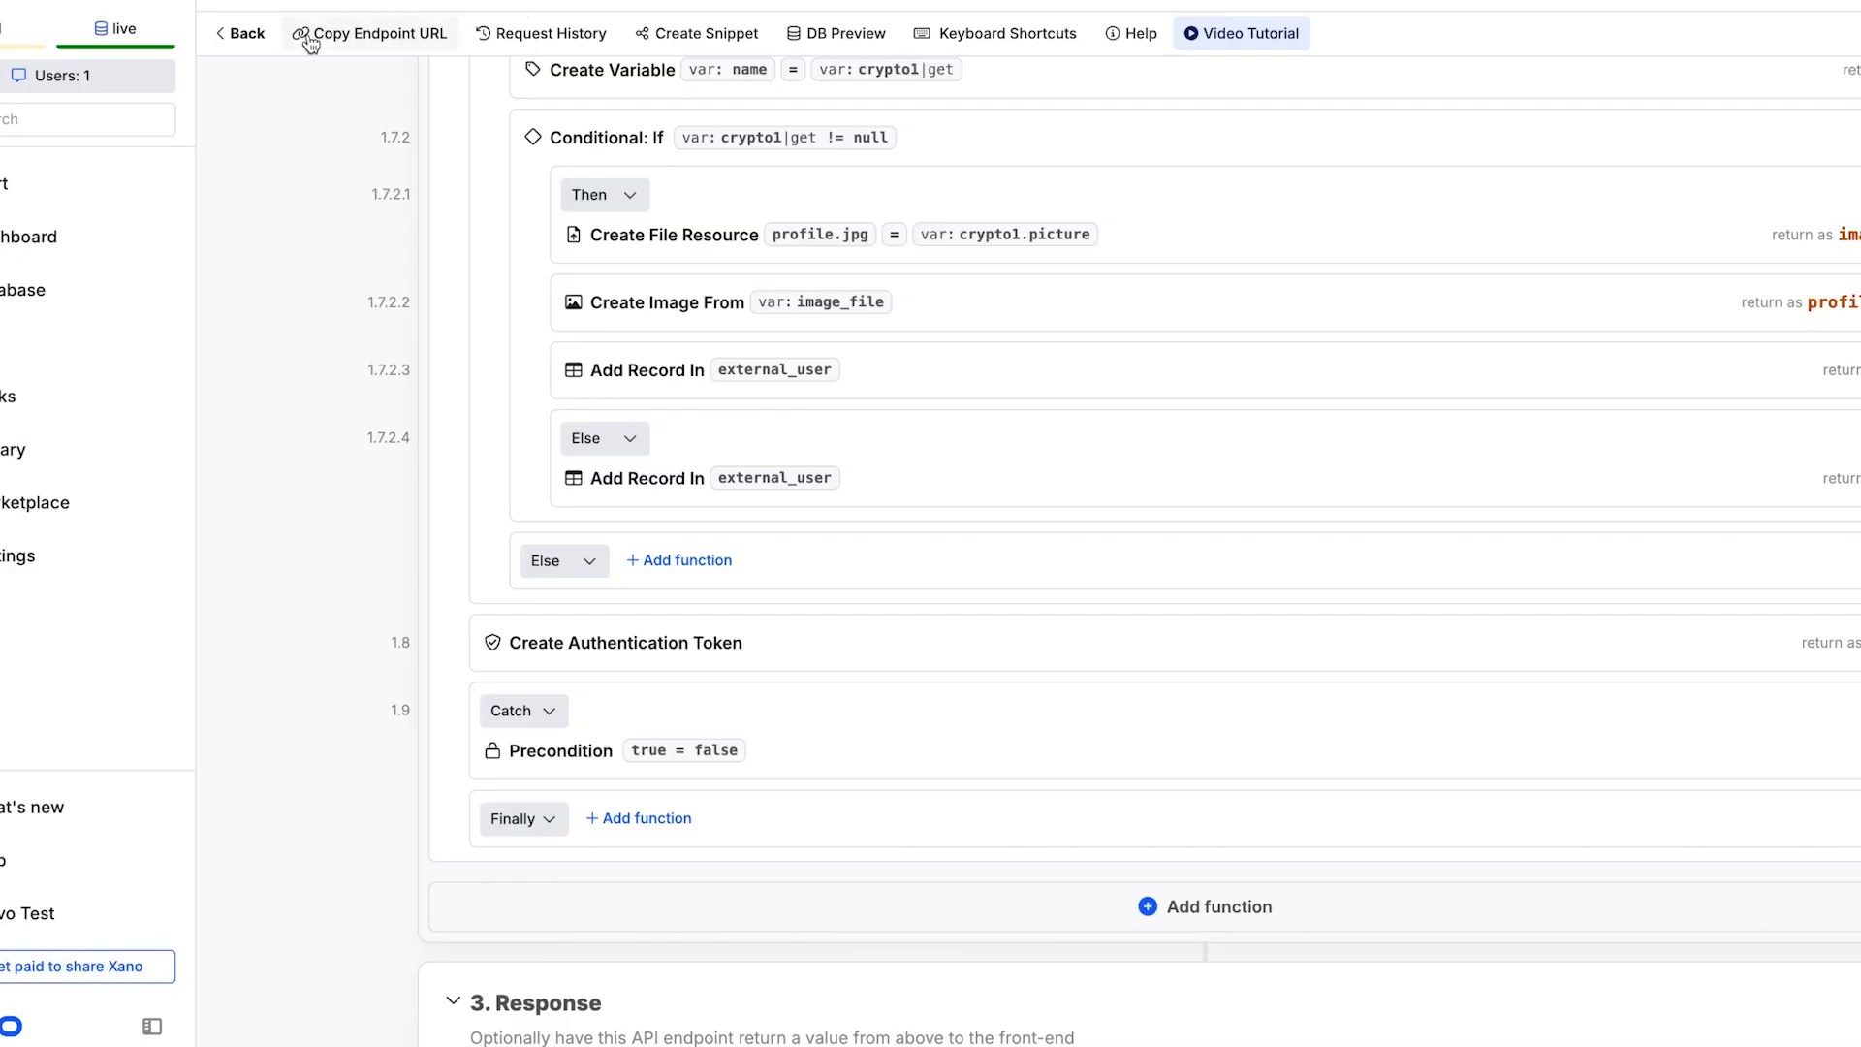
Step: Replace My Request's URL with Xano's auth/me endpoint, send it, and choose OAuth login
click(229, 48)
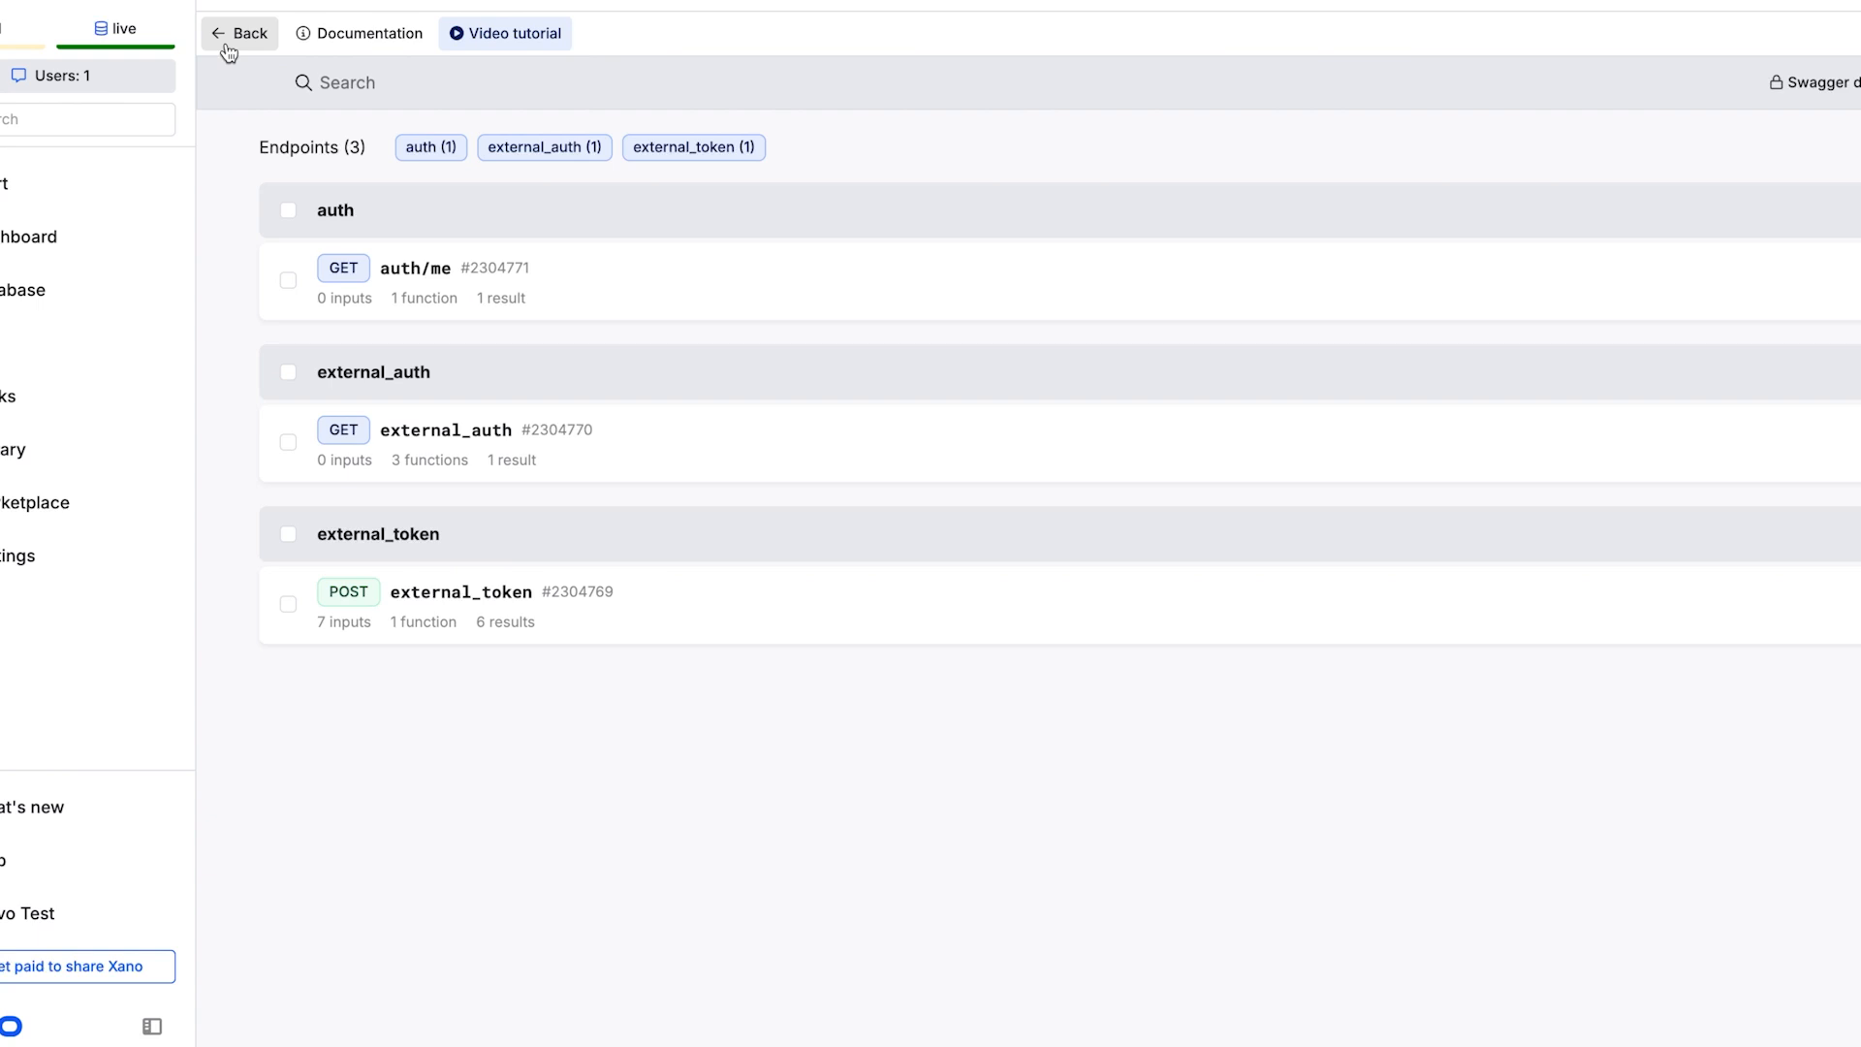
click(563, 284)
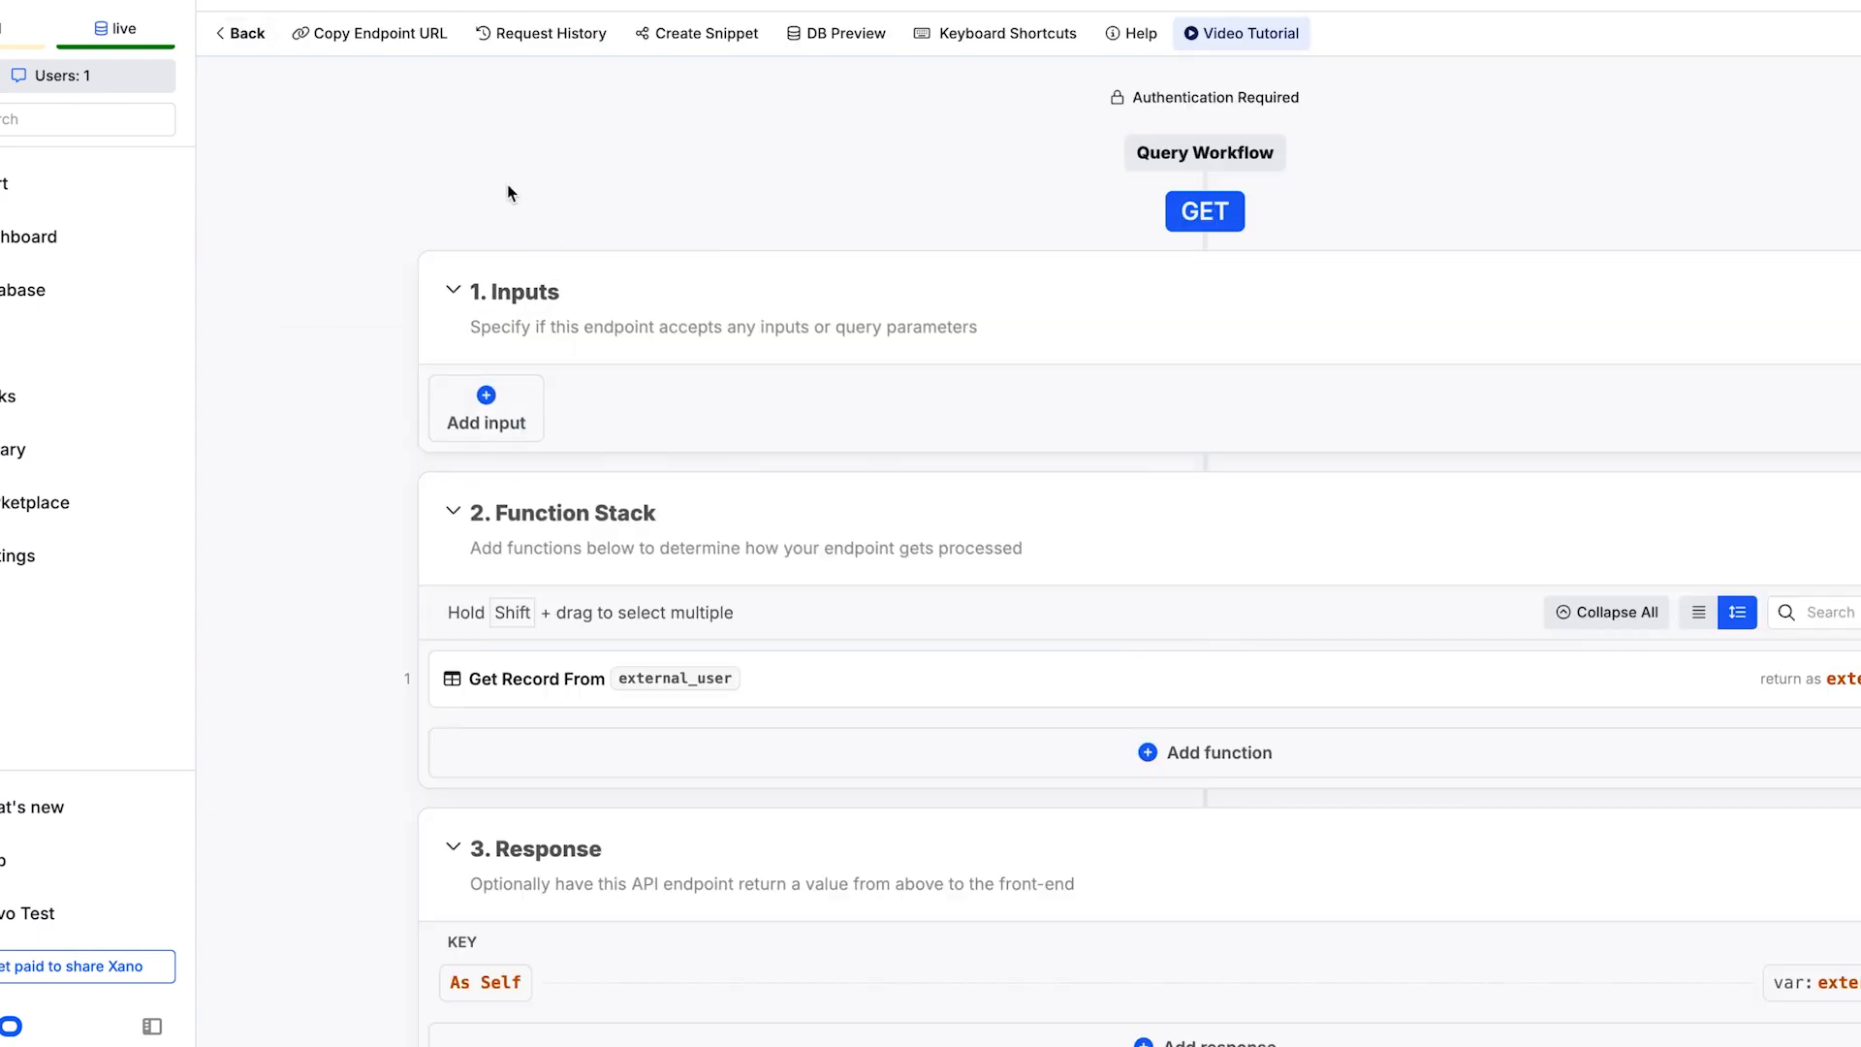
click(402, 39)
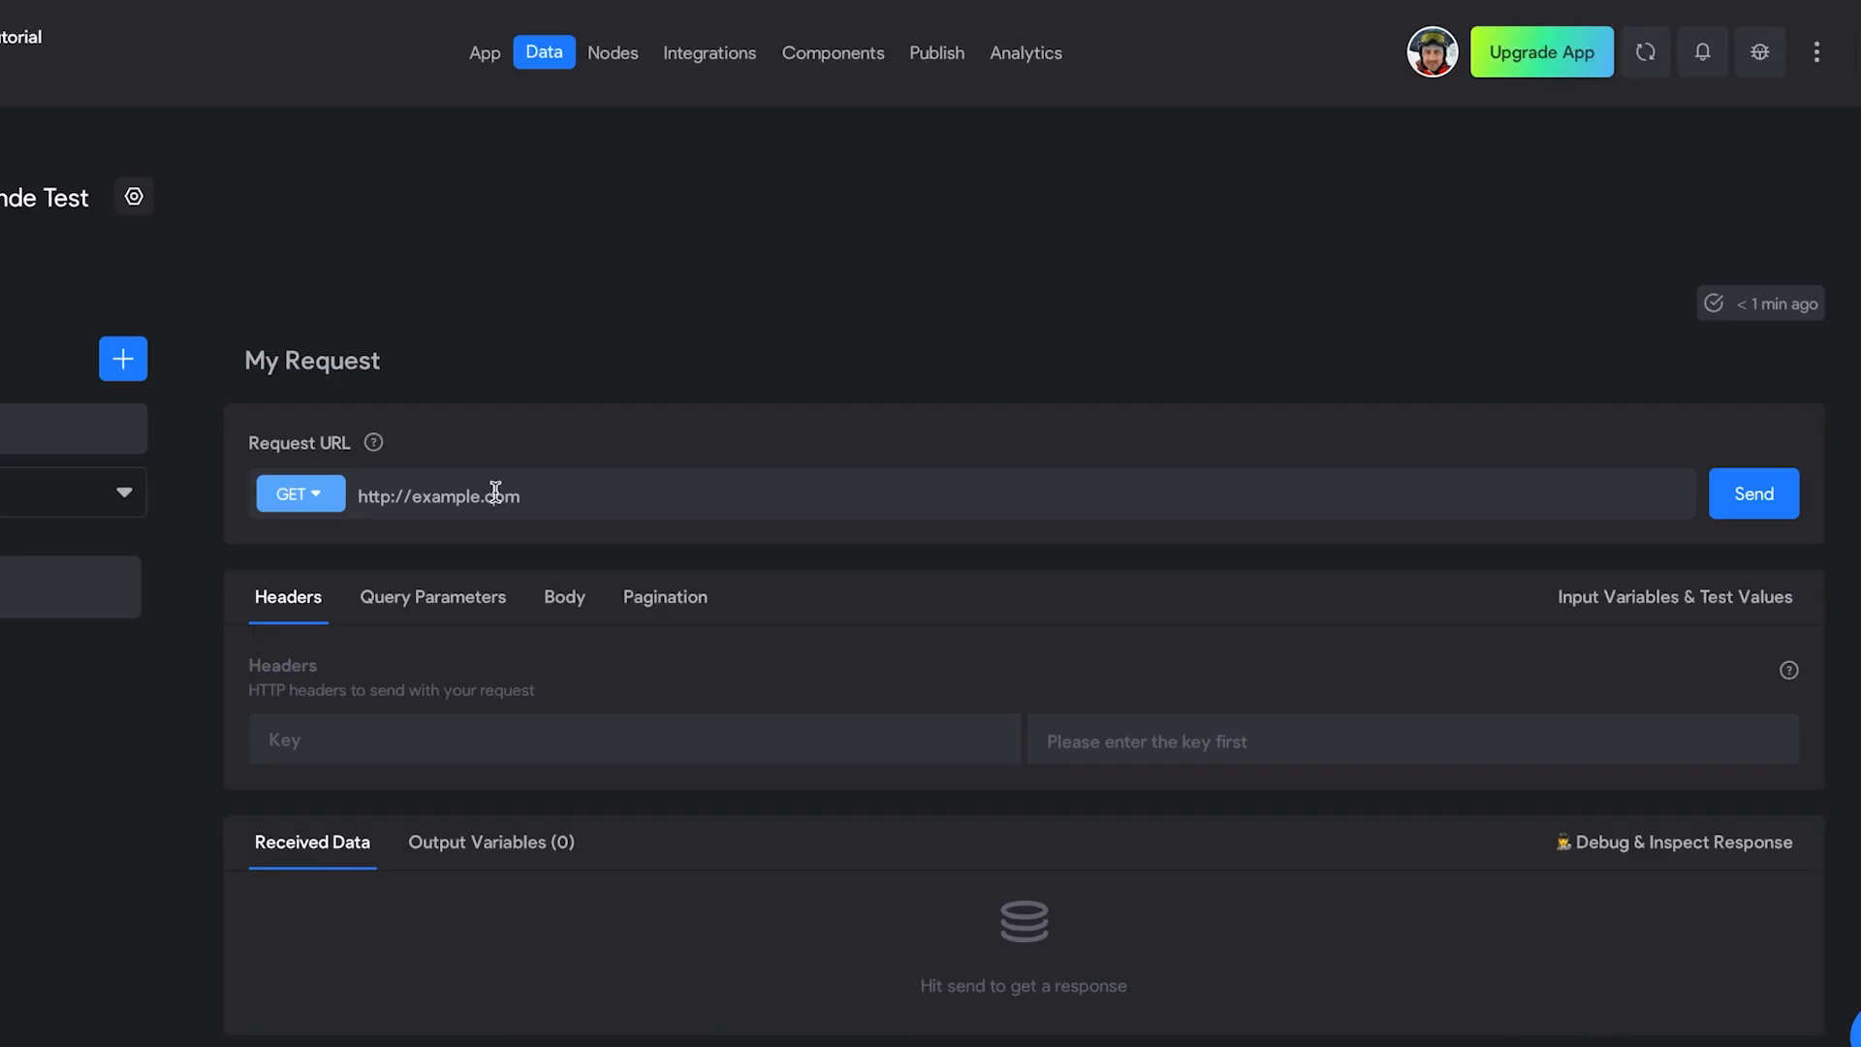
triple_click(495, 492)
key(BackSpace)
key(ctrl+v)
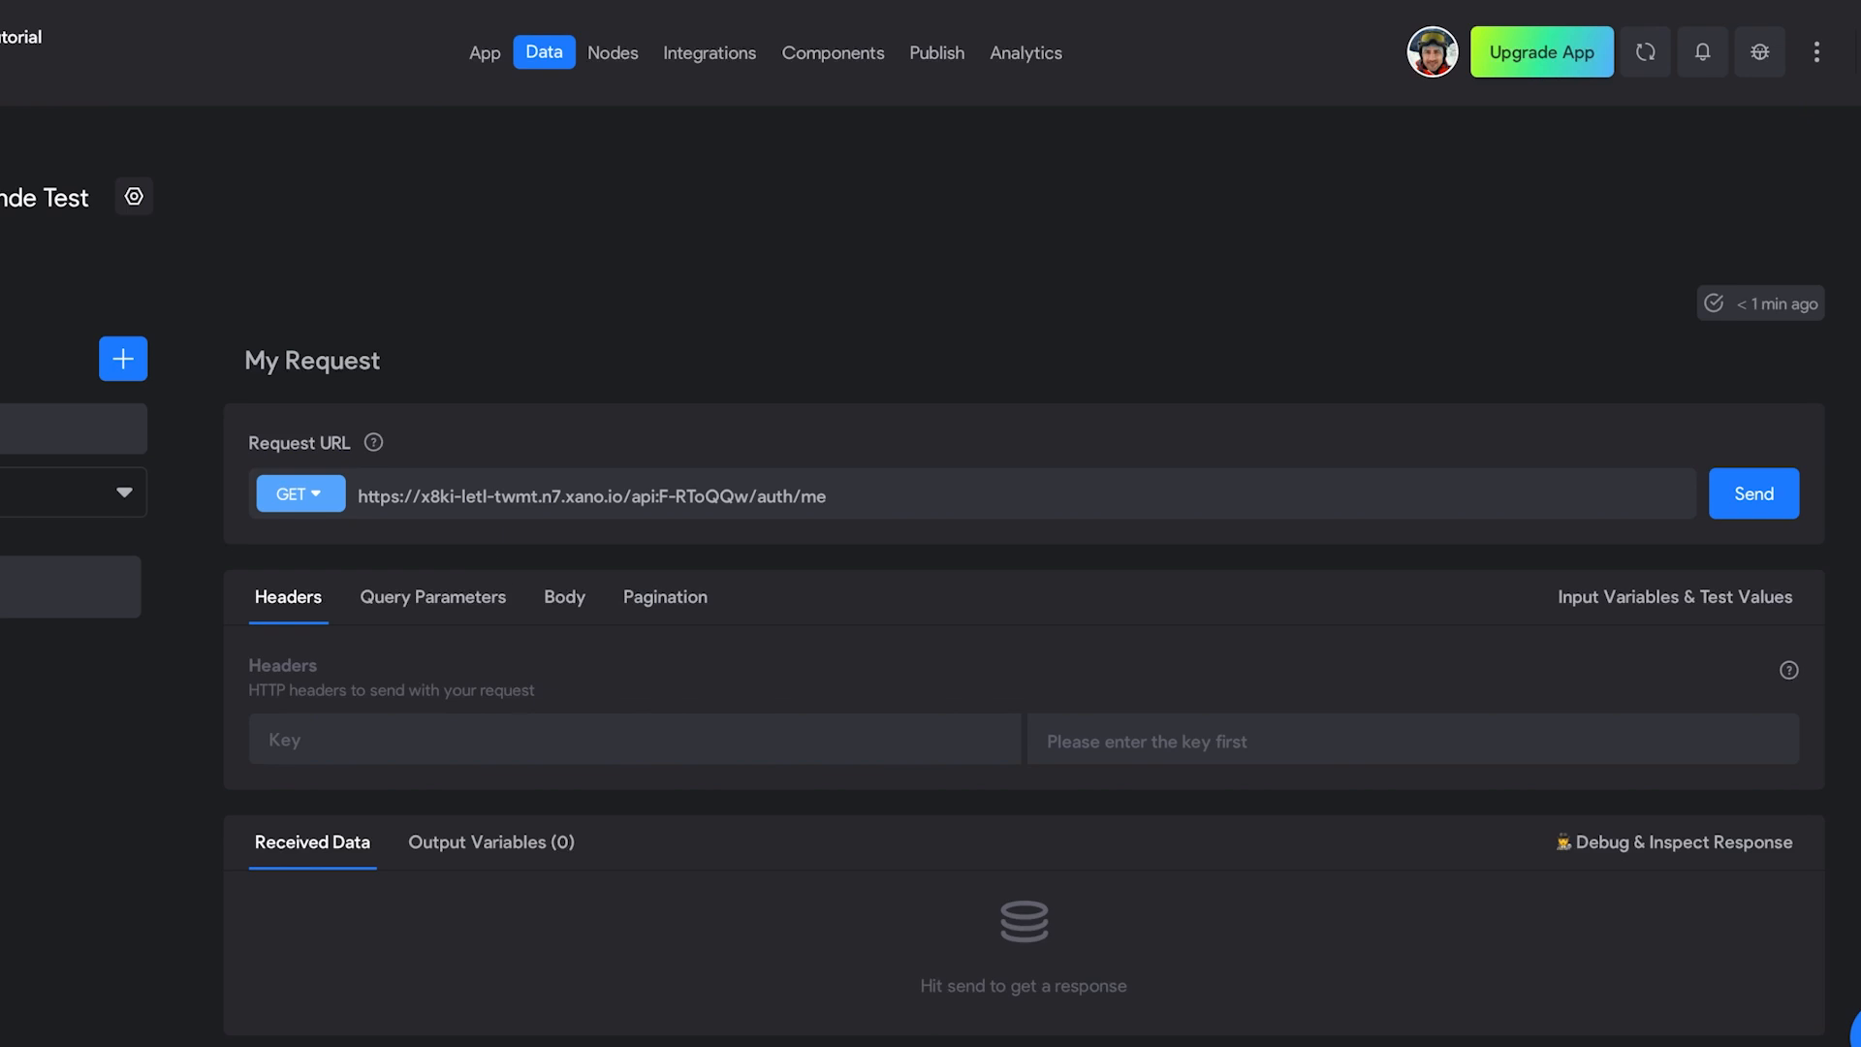
click(1763, 495)
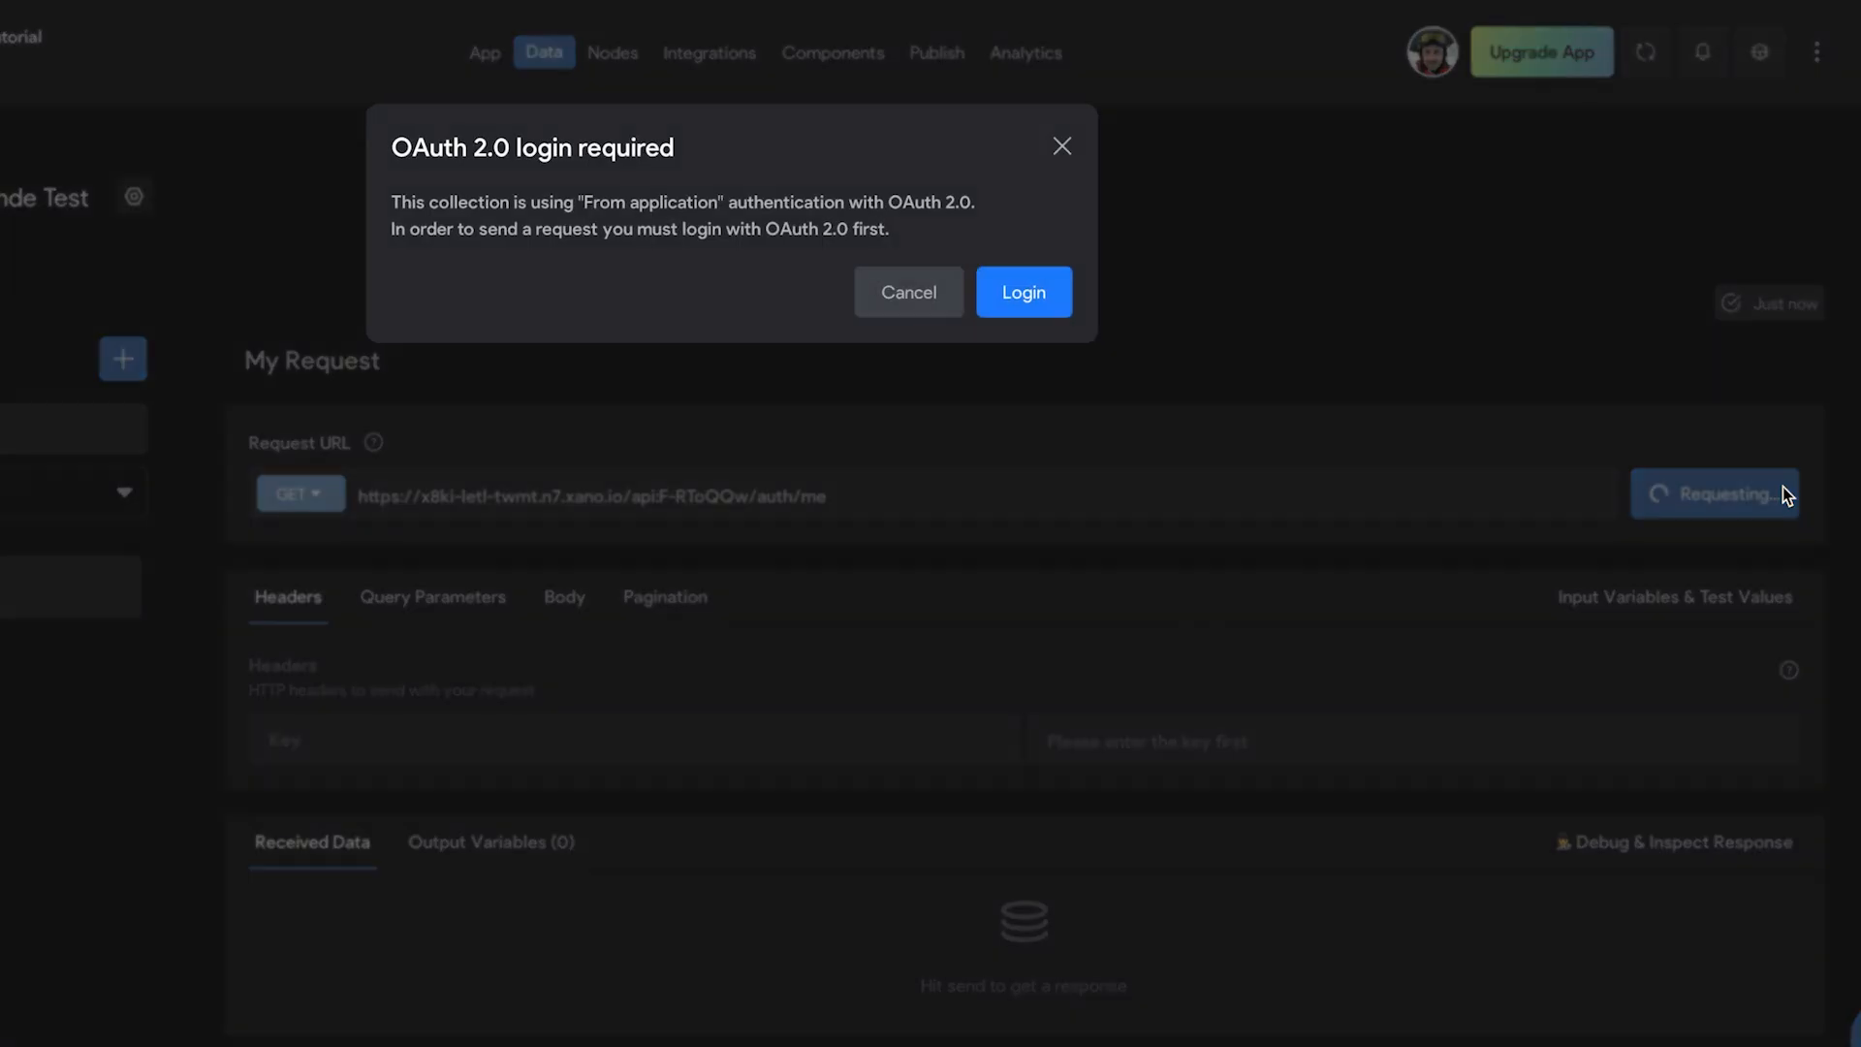
click(1063, 291)
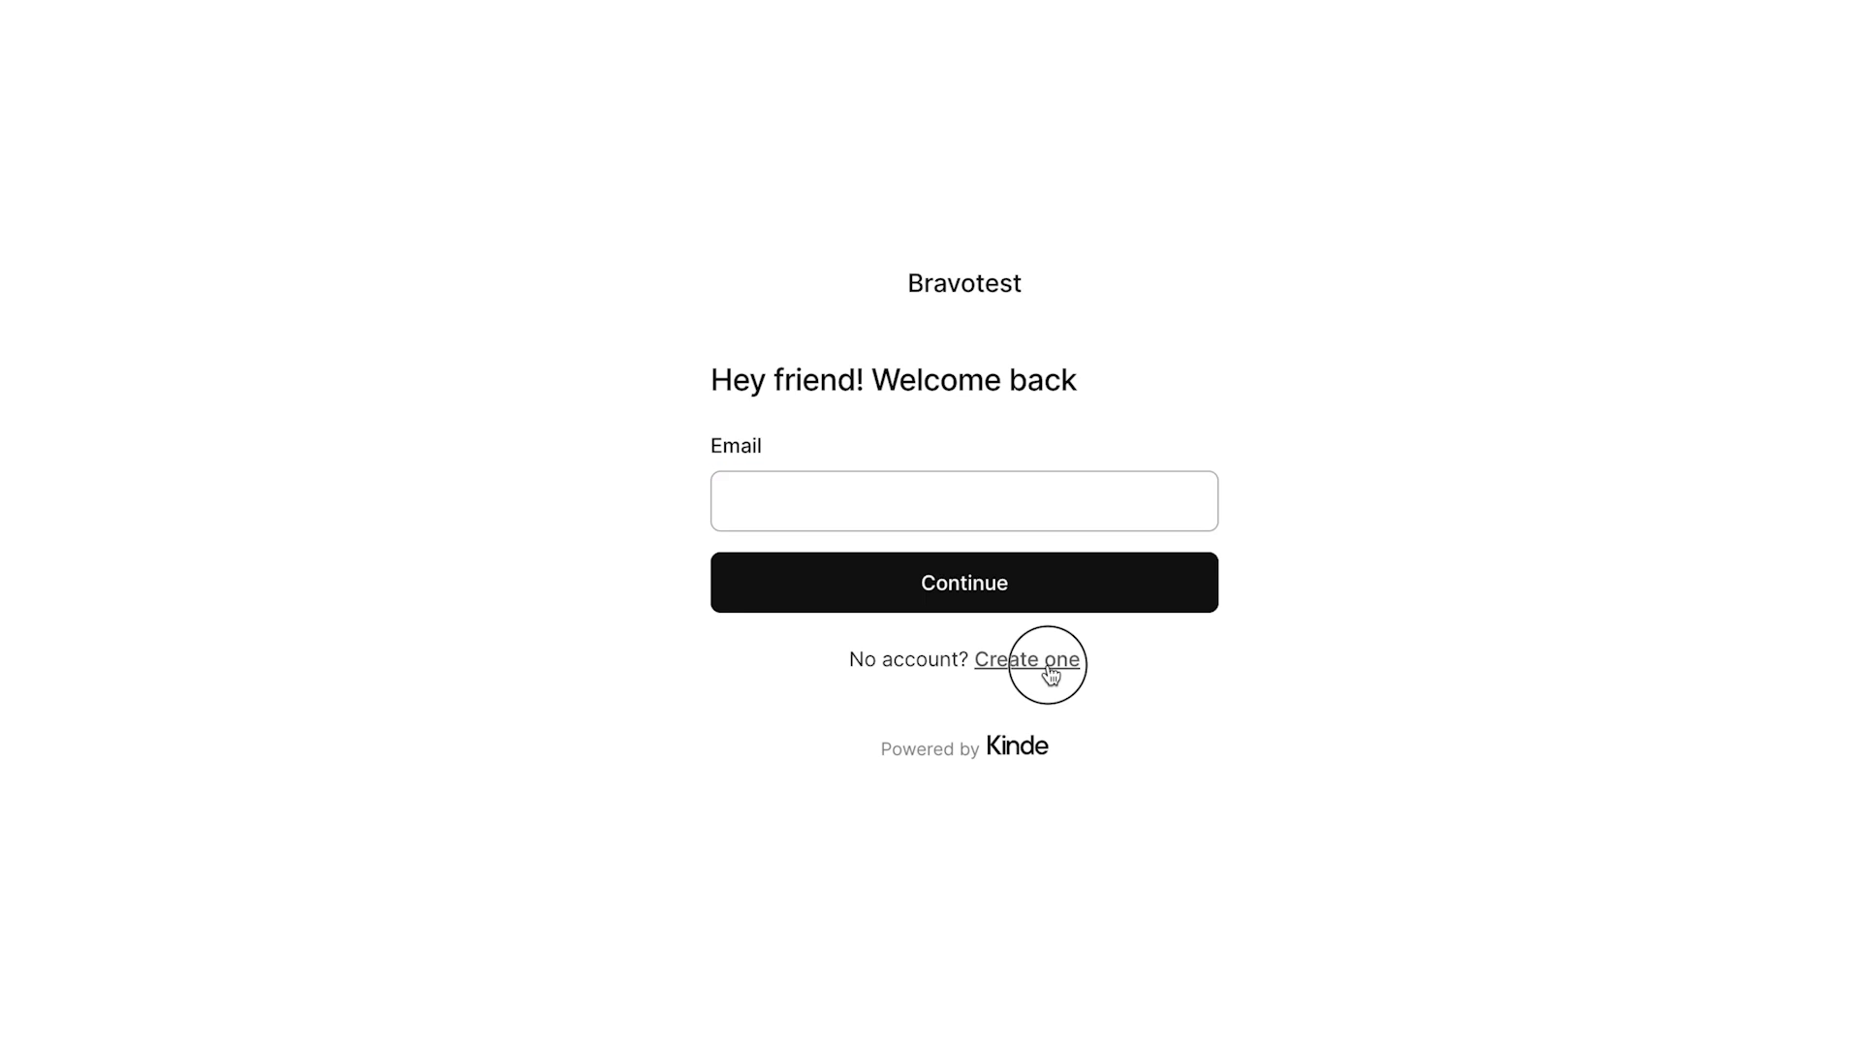
Step: Register a new Kinde account with the emailed verification code, then resend the request to view user data
click(1048, 665)
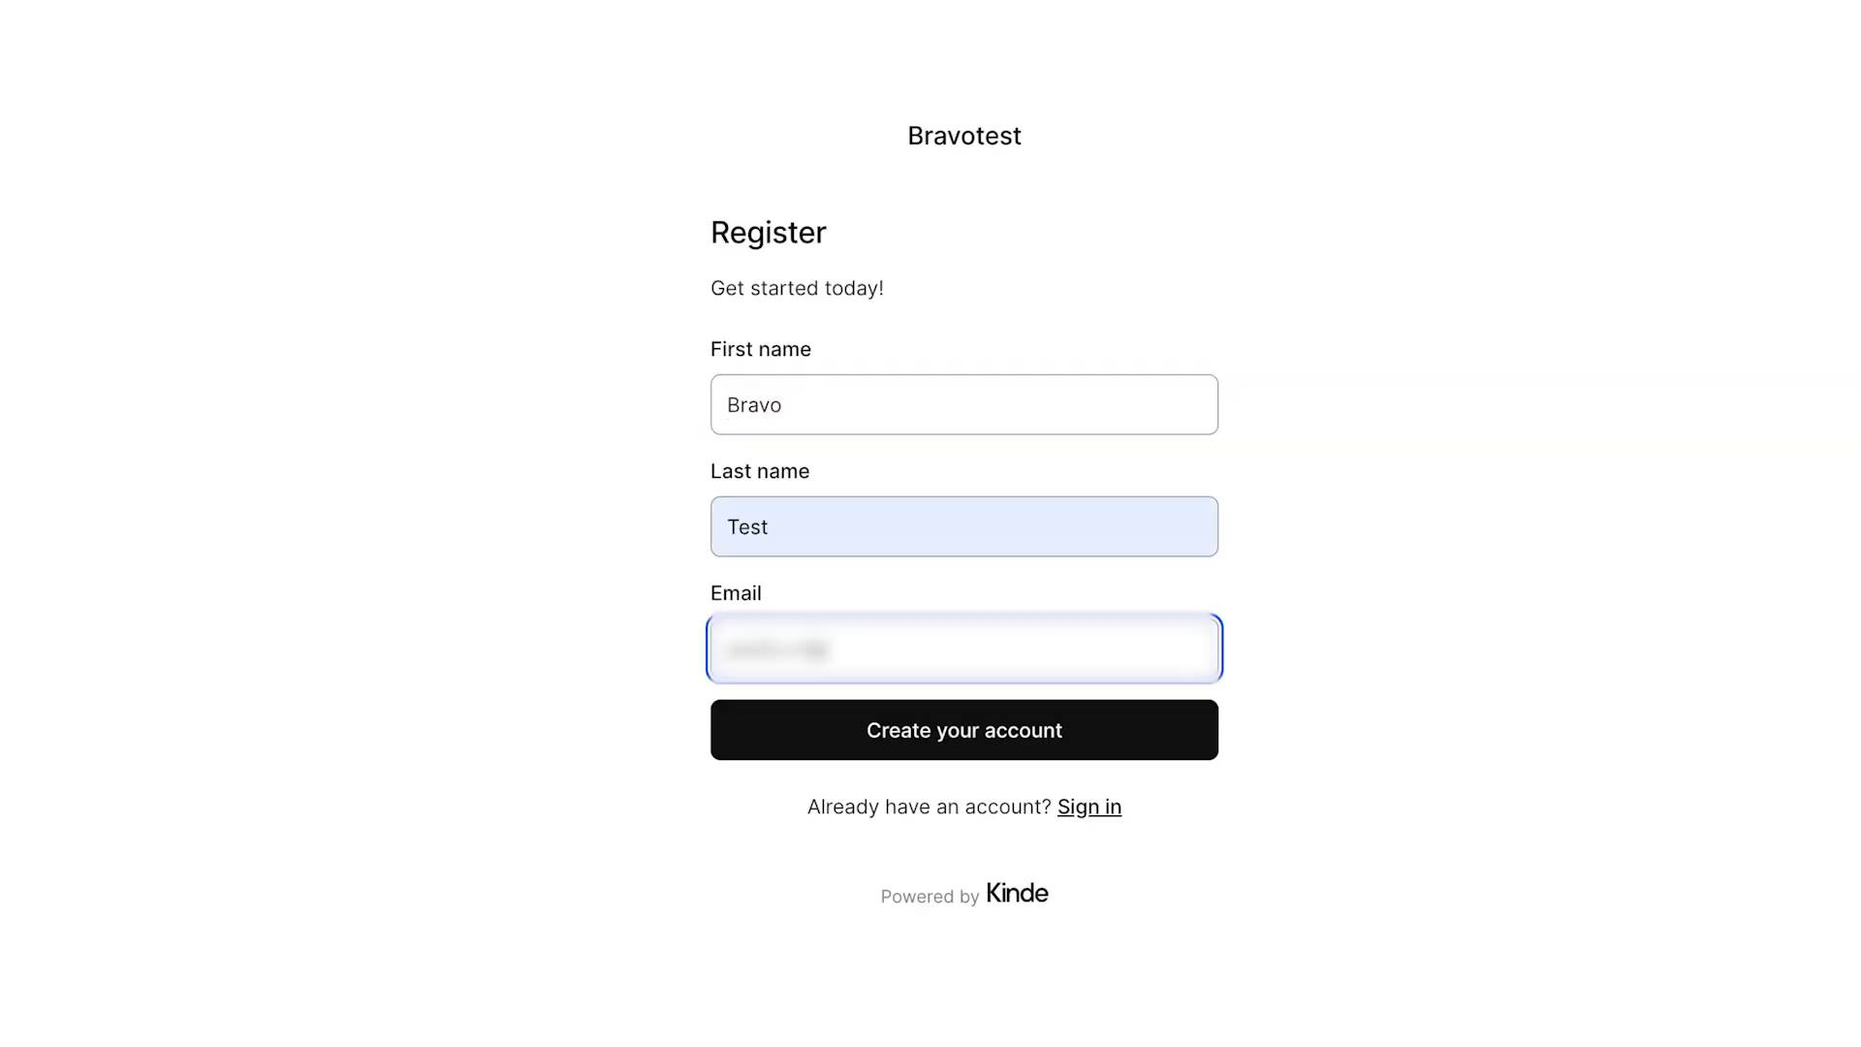
text(bravostudio.app)
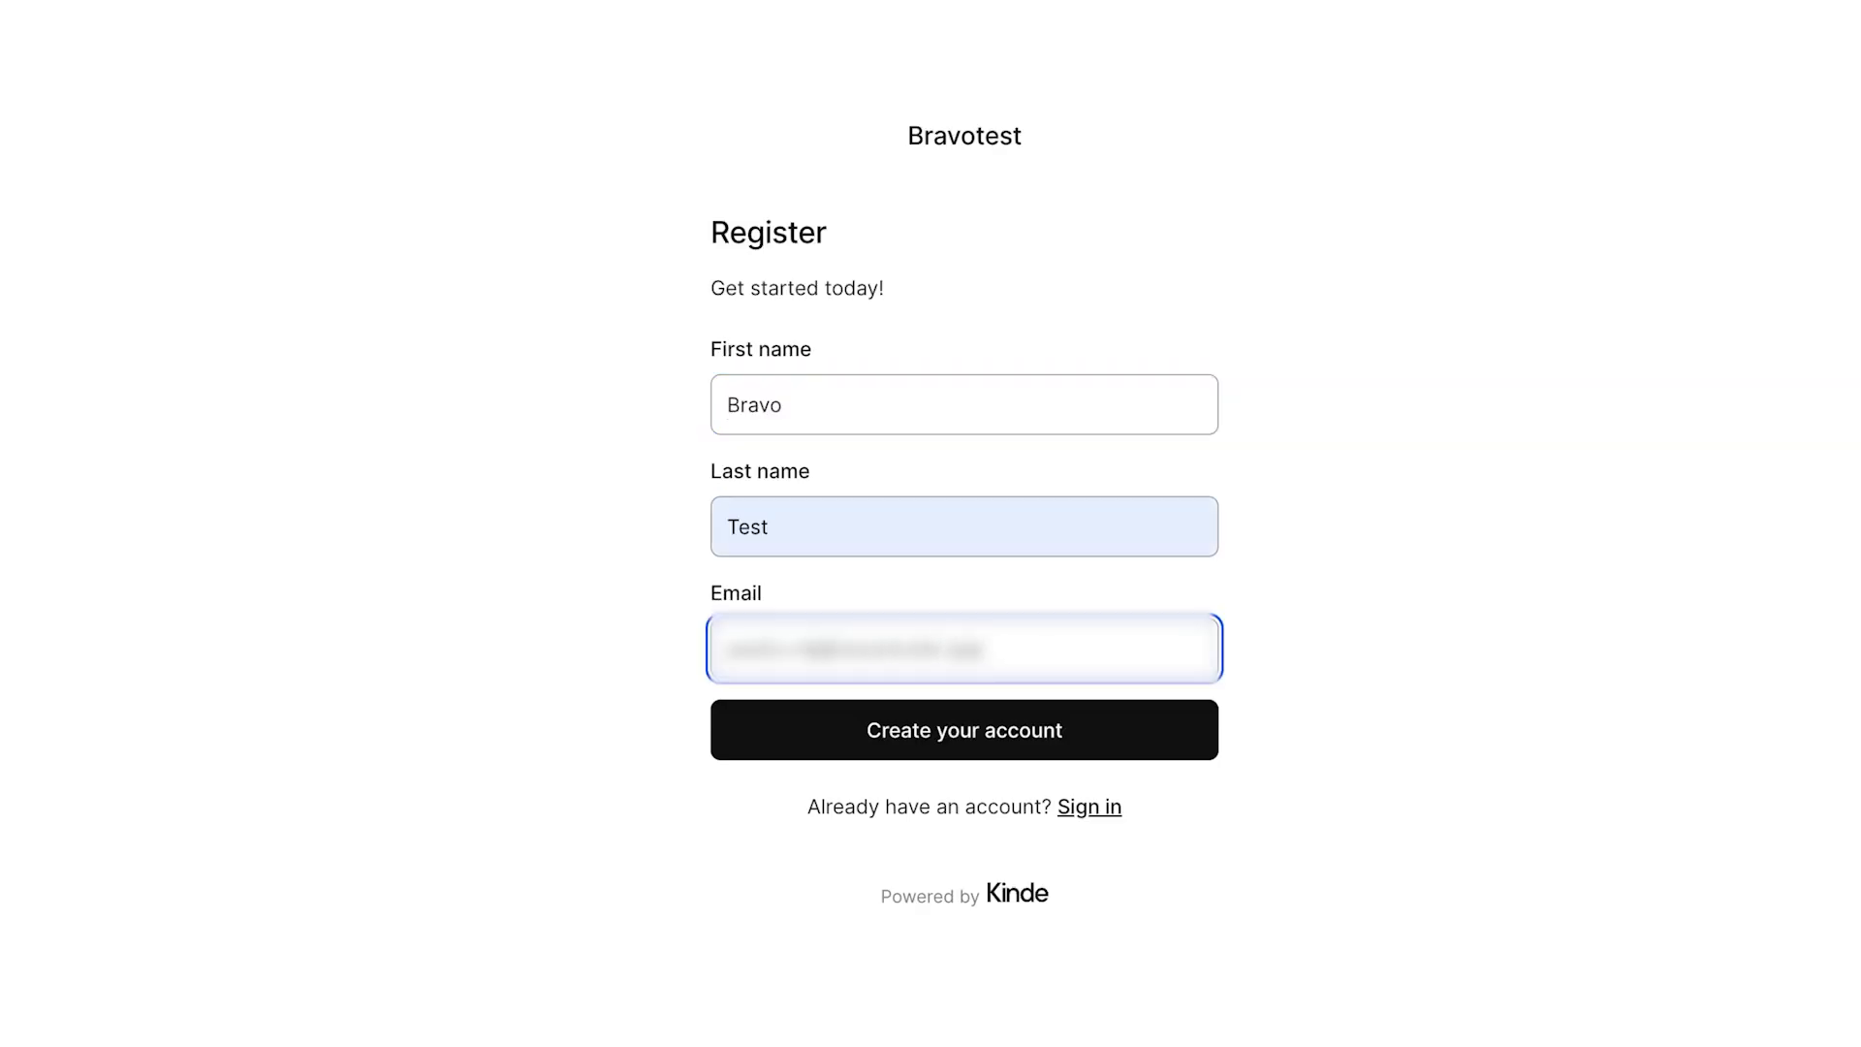
click(966, 735)
key(ctrl+v)
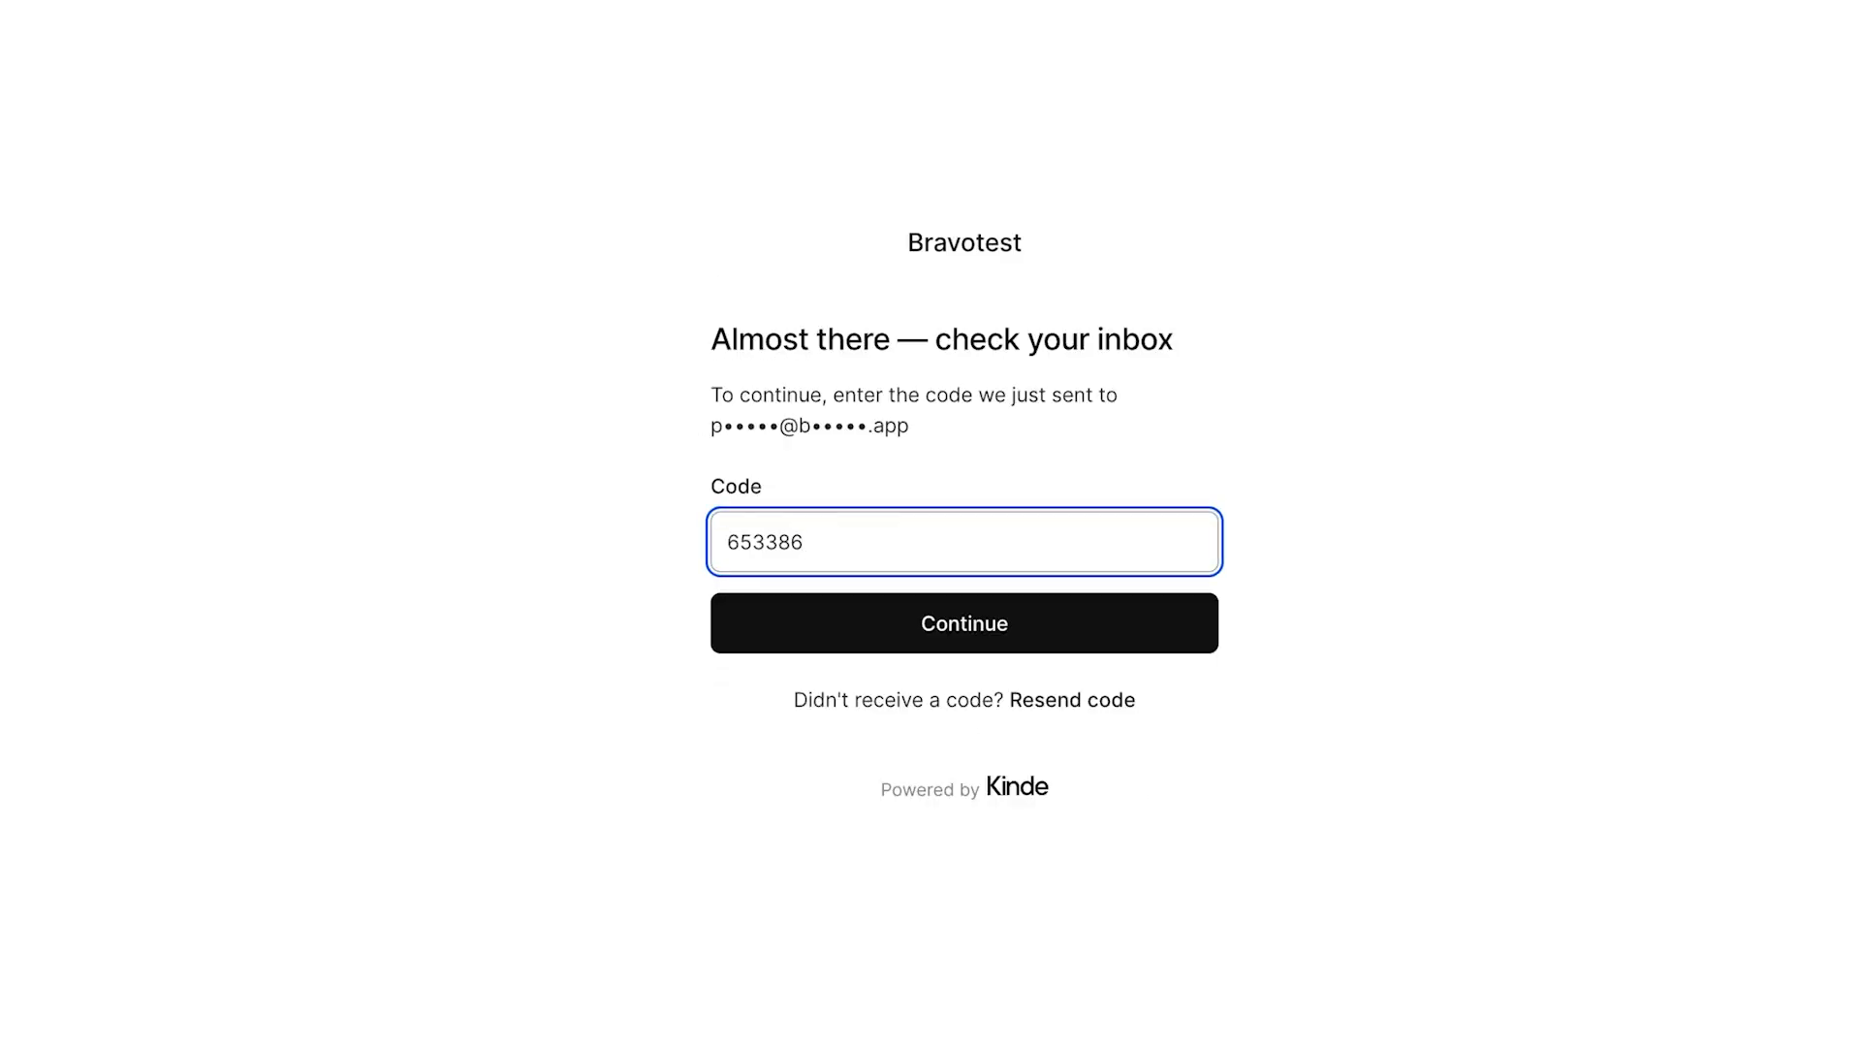
click(1021, 647)
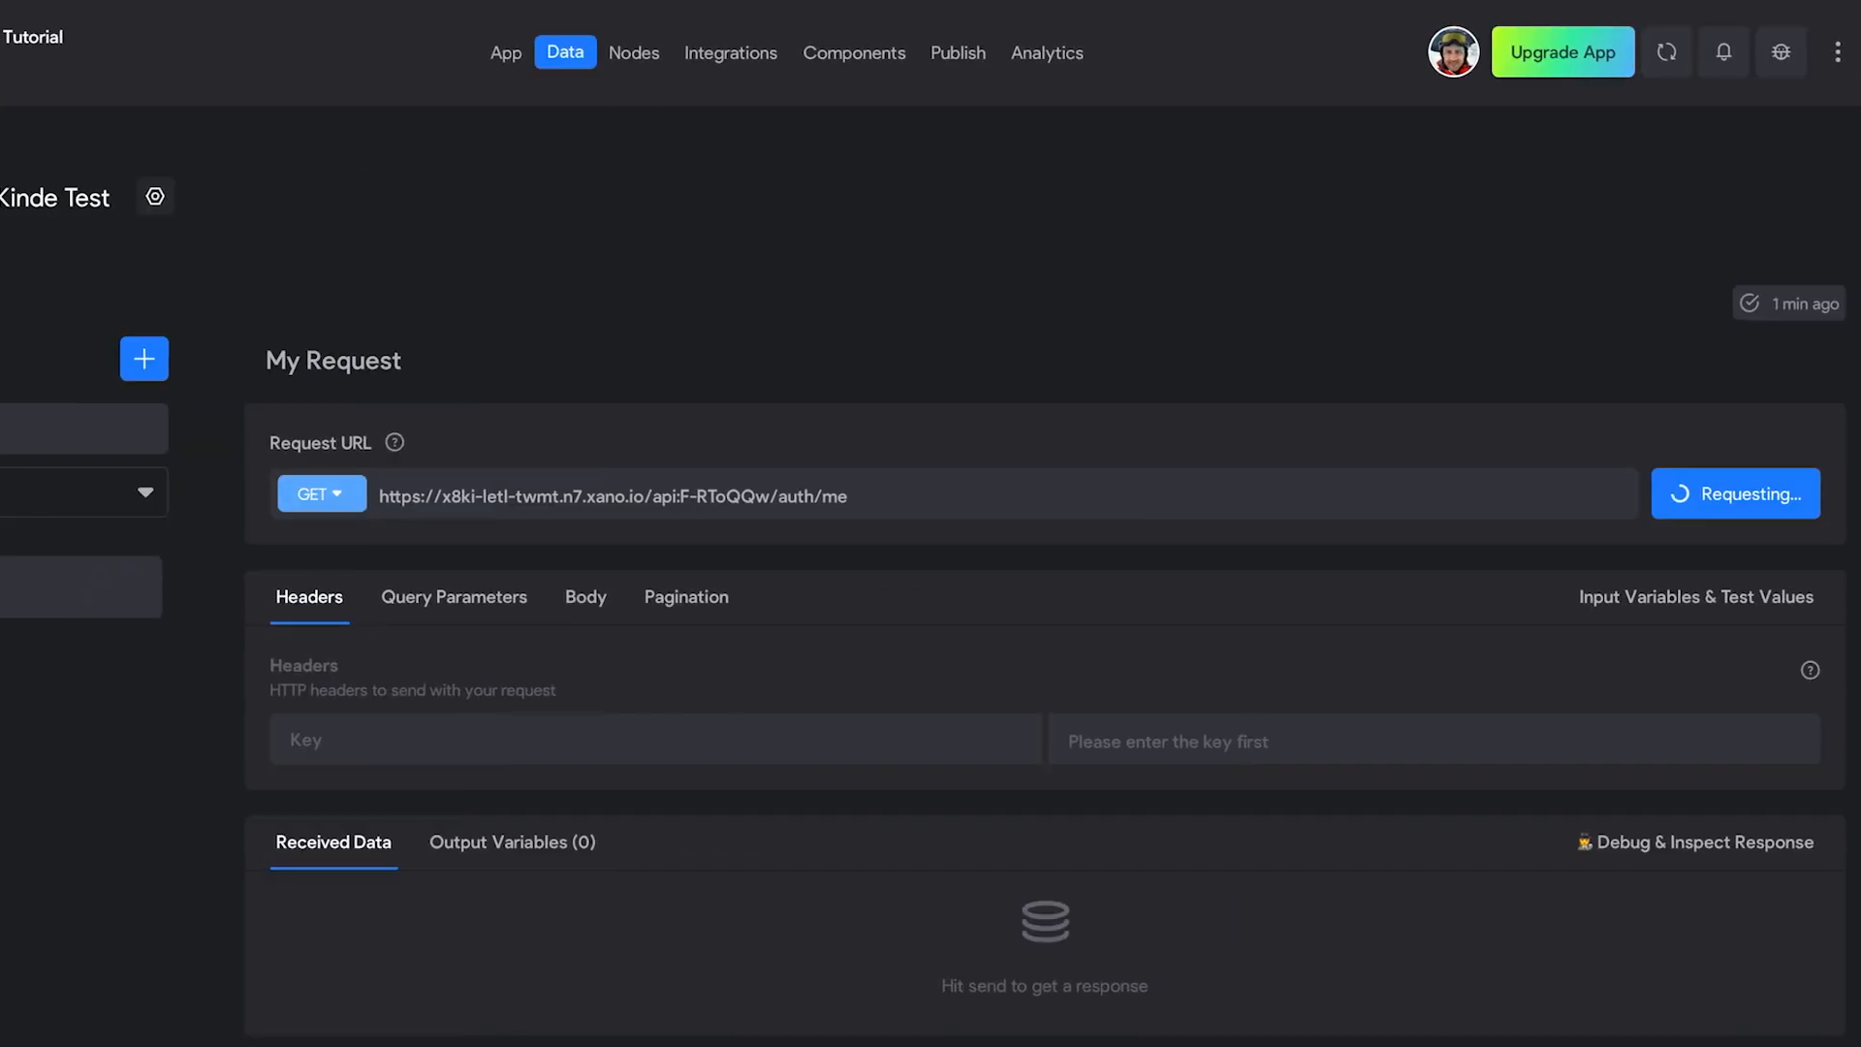
click(1759, 503)
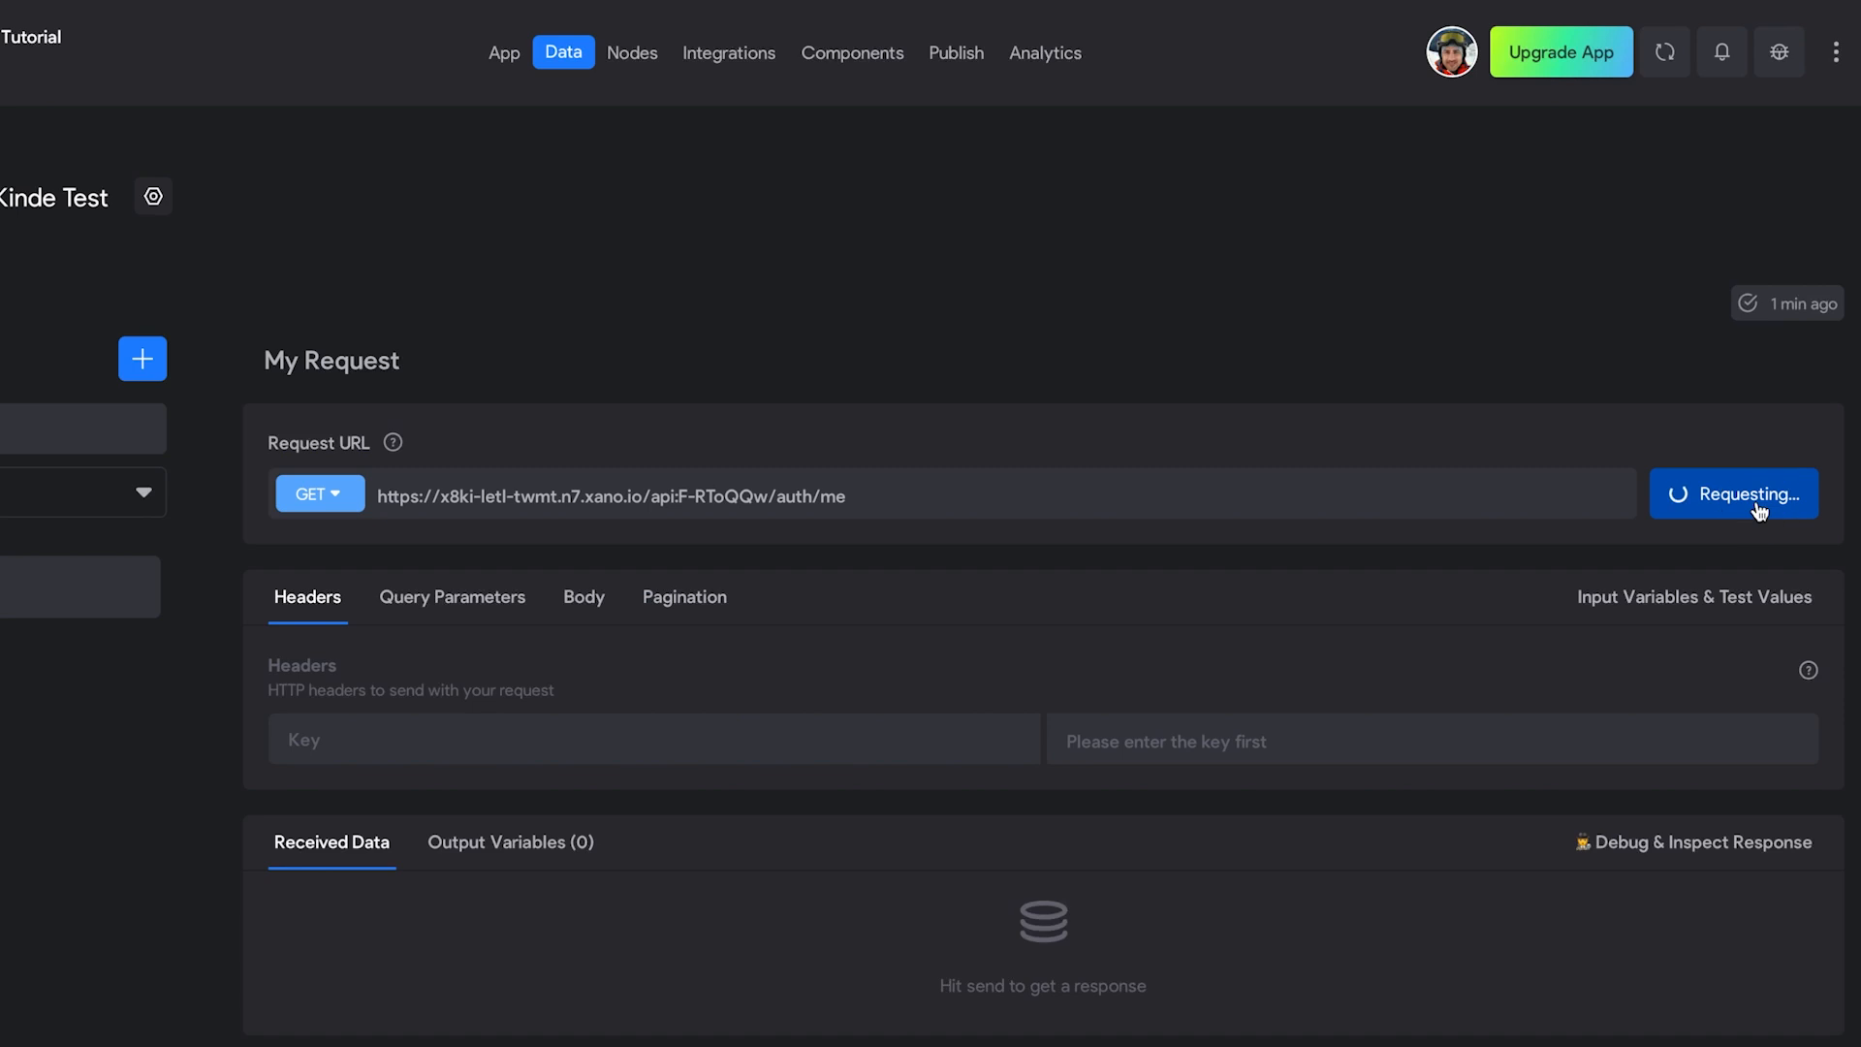
scroll(1760, 509, down, 7)
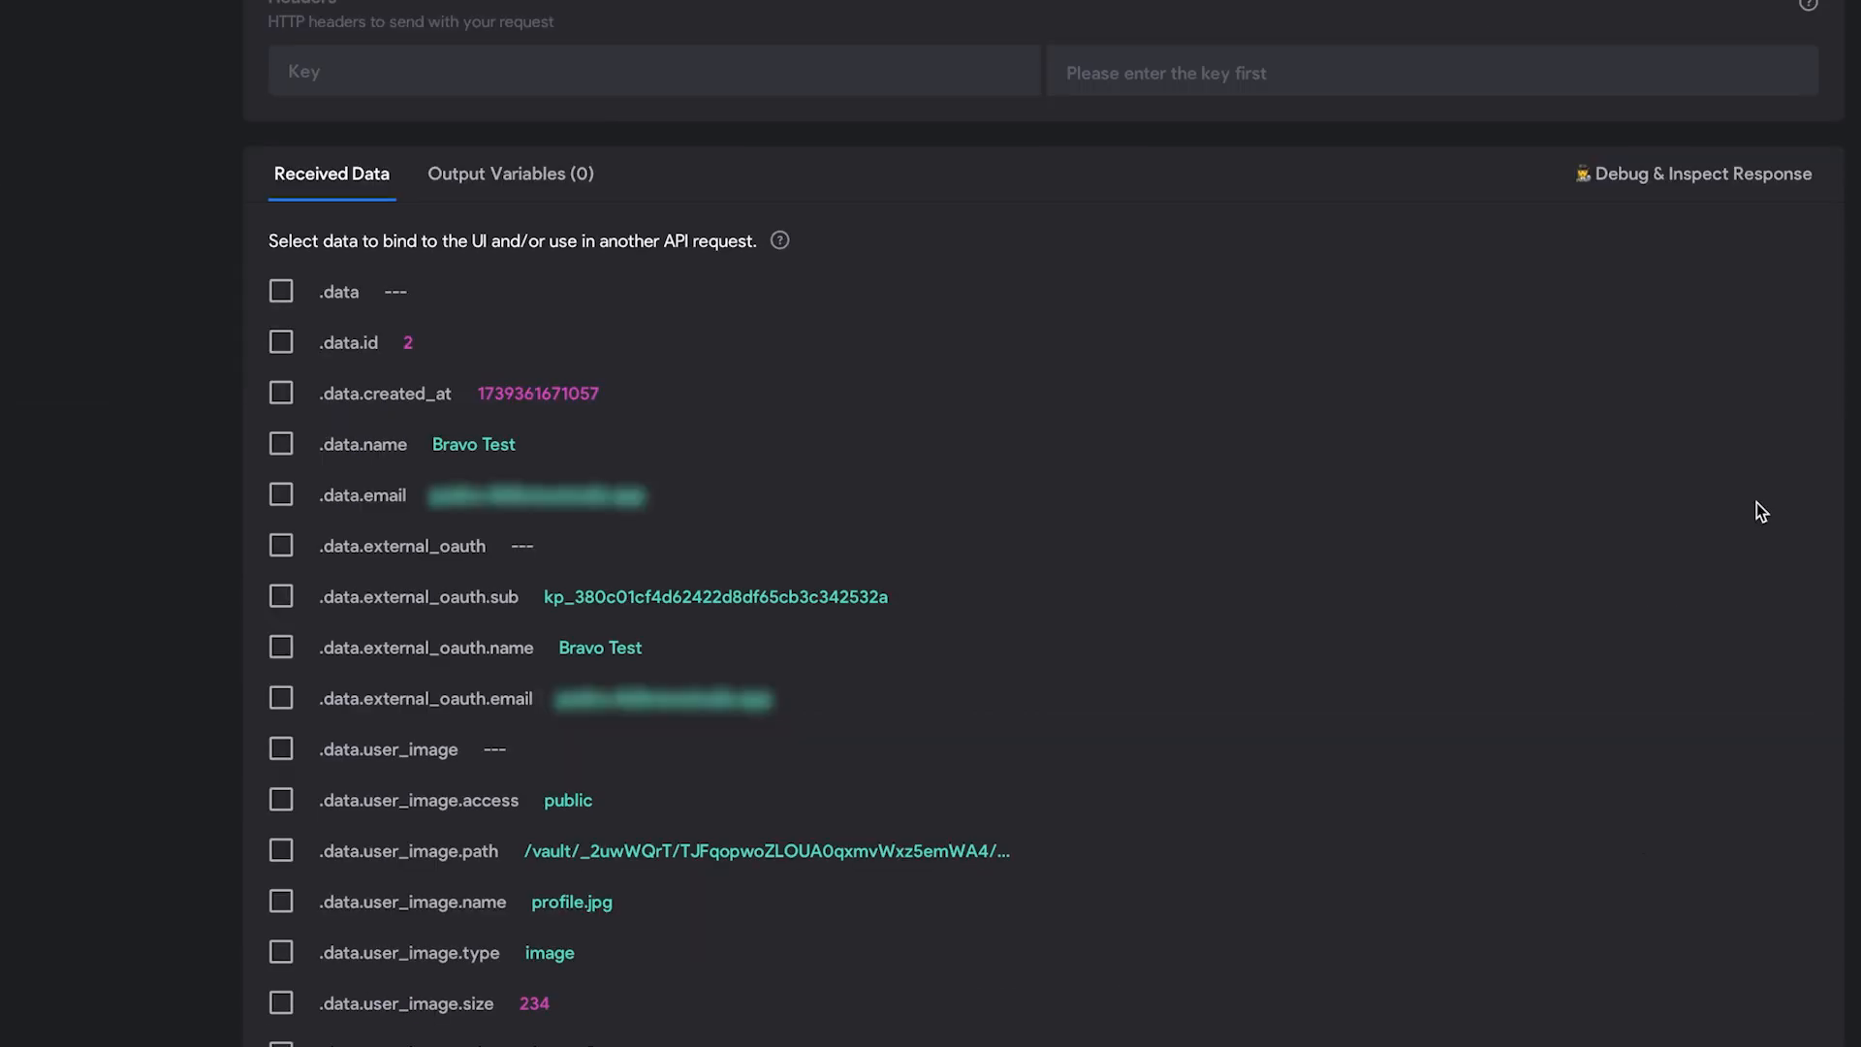